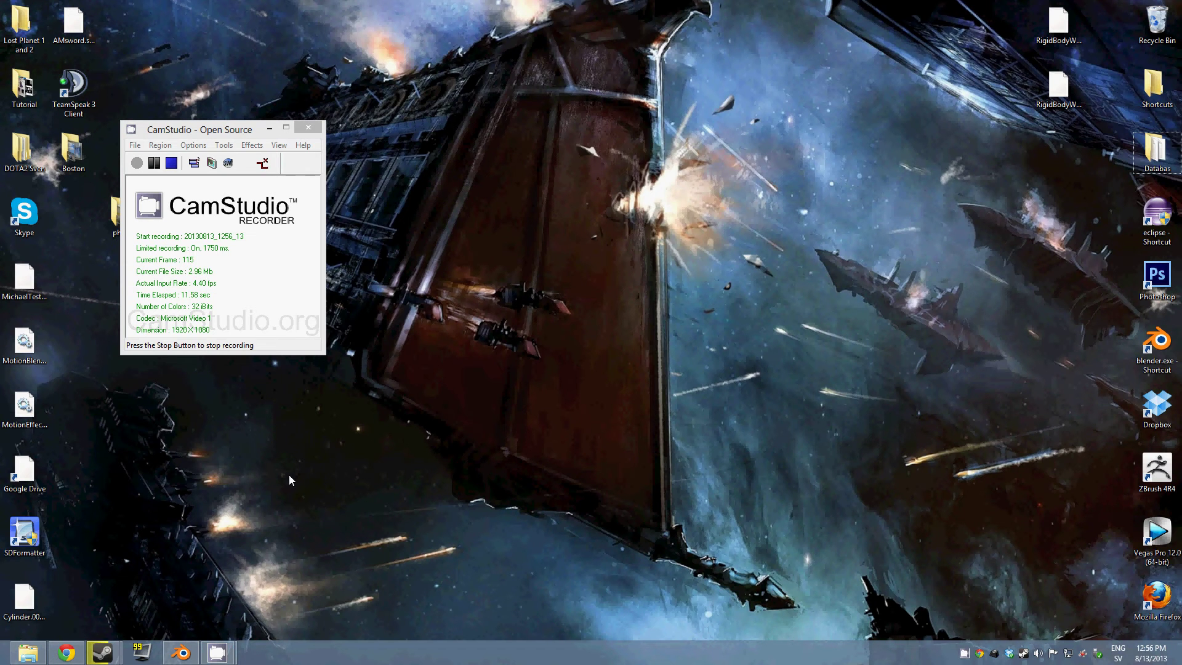
Bring the Blender weapon project window up from the taskbar while CamStudio records
click(181, 653)
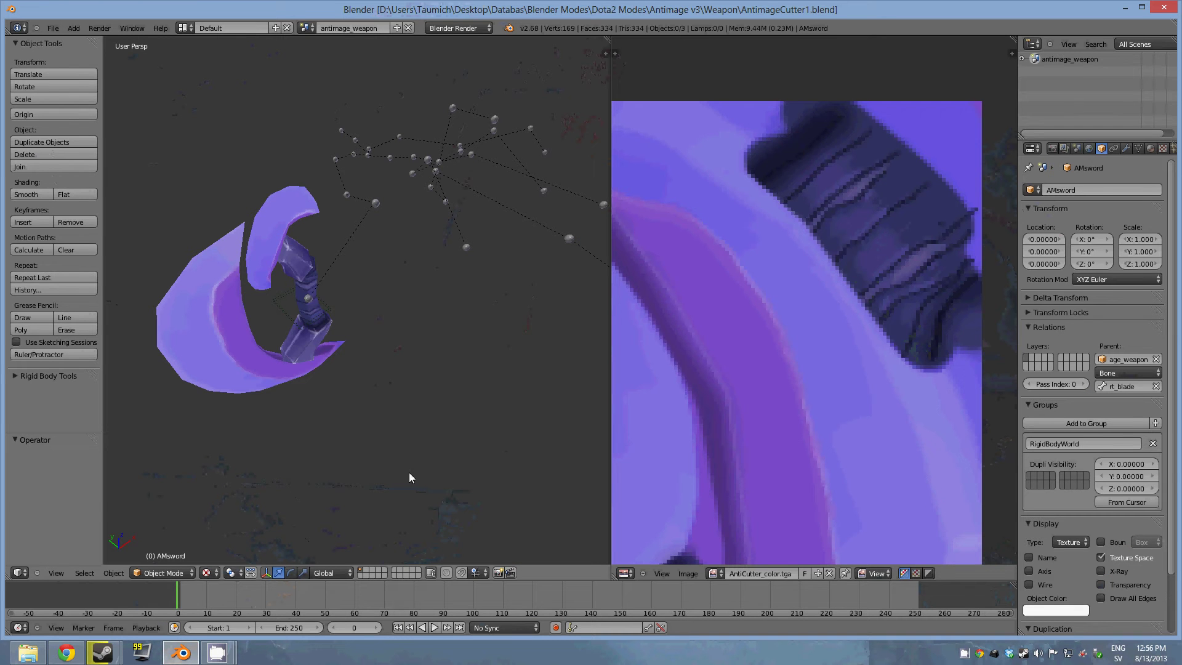
mouse_move(429, 444)
middle_down()
mouse_move(431, 422)
mouse_move(394, 401)
mouse_move(413, 424)
mouse_move(306, 325)
middle_up()
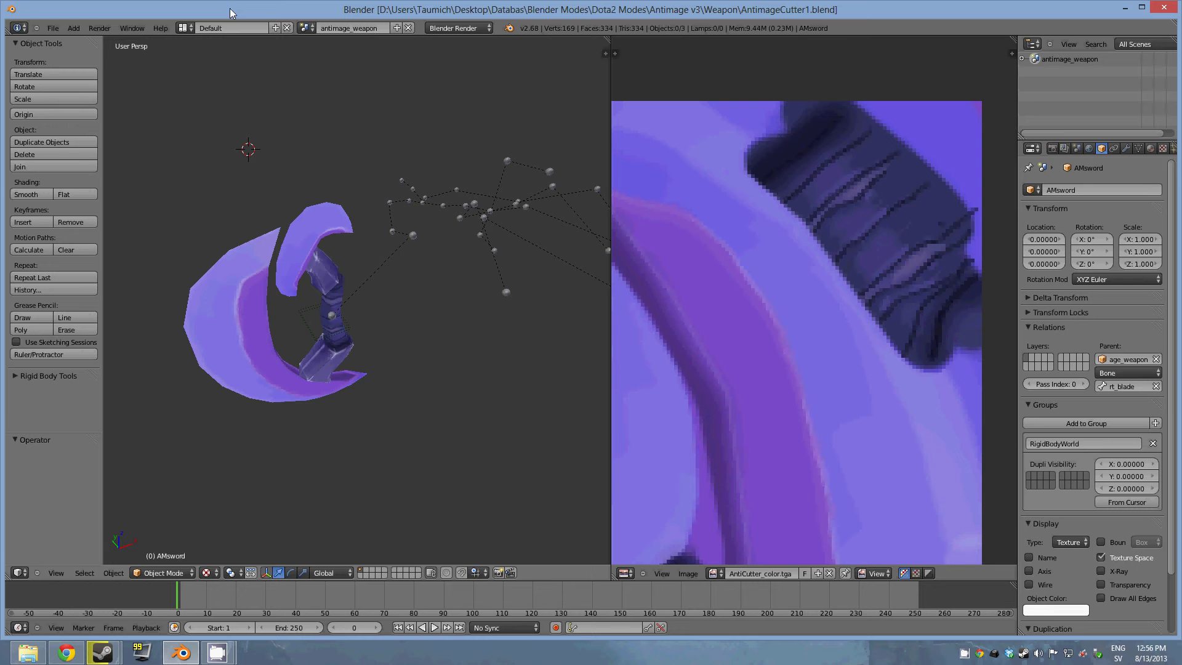
click(53, 27)
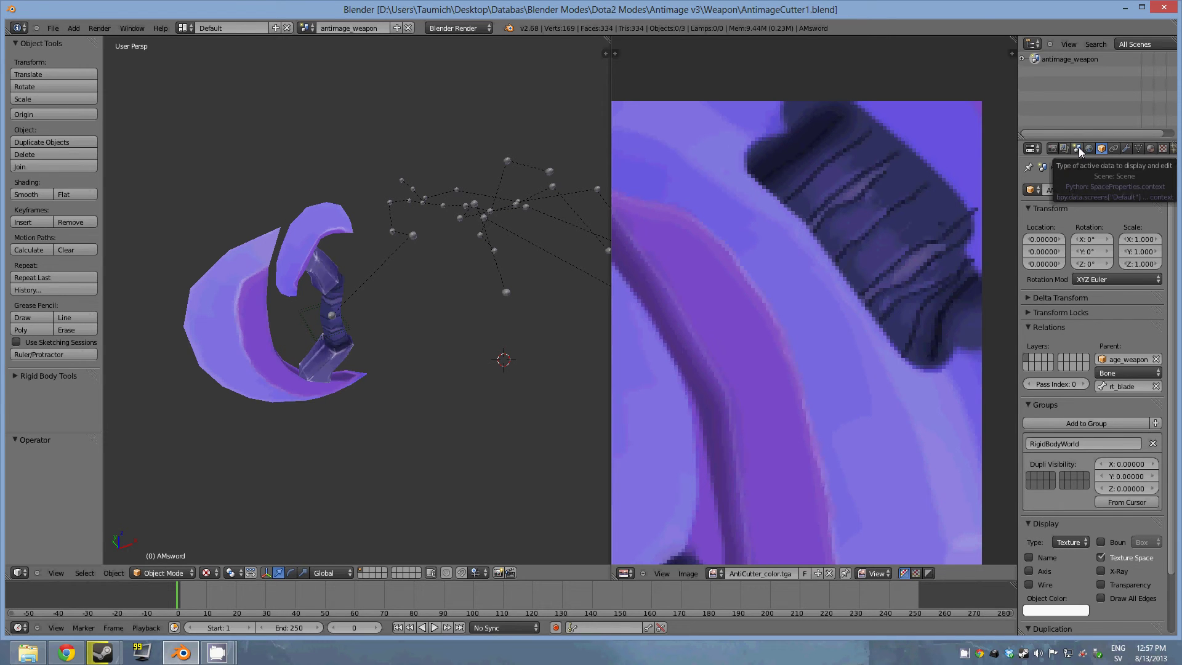
Set the Scene's Source Engine Export Format to SMD
click(1077, 148)
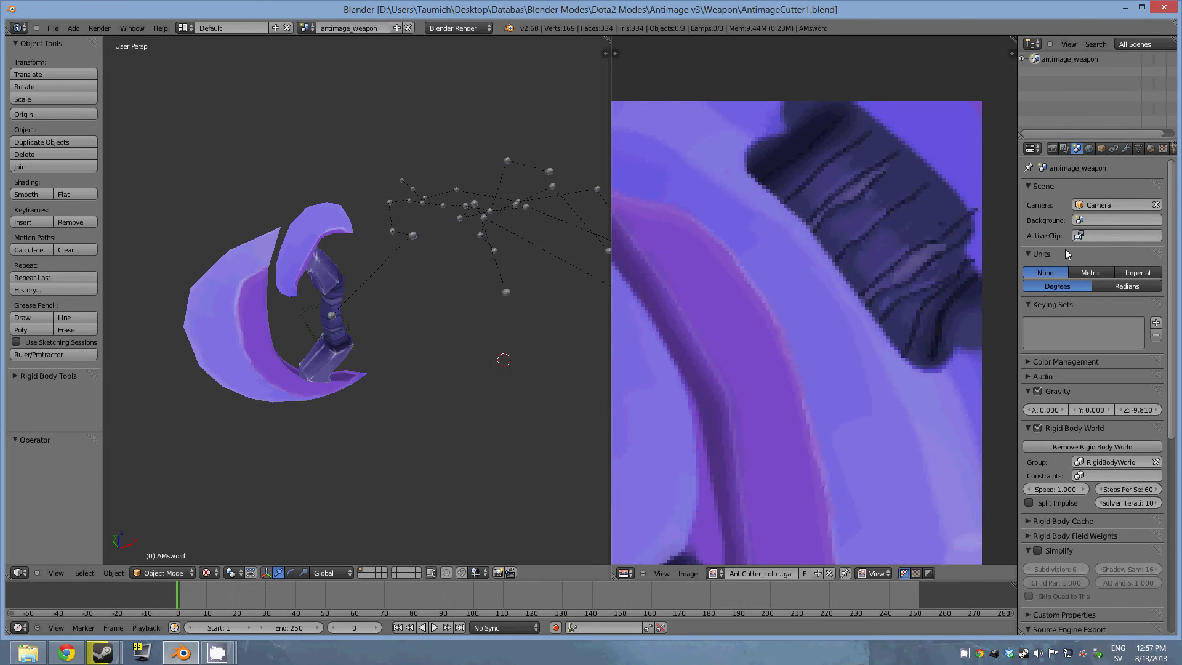
scroll(1067, 249, down, 1)
scroll(1070, 272, down, 2)
scroll(1085, 320, down, 2)
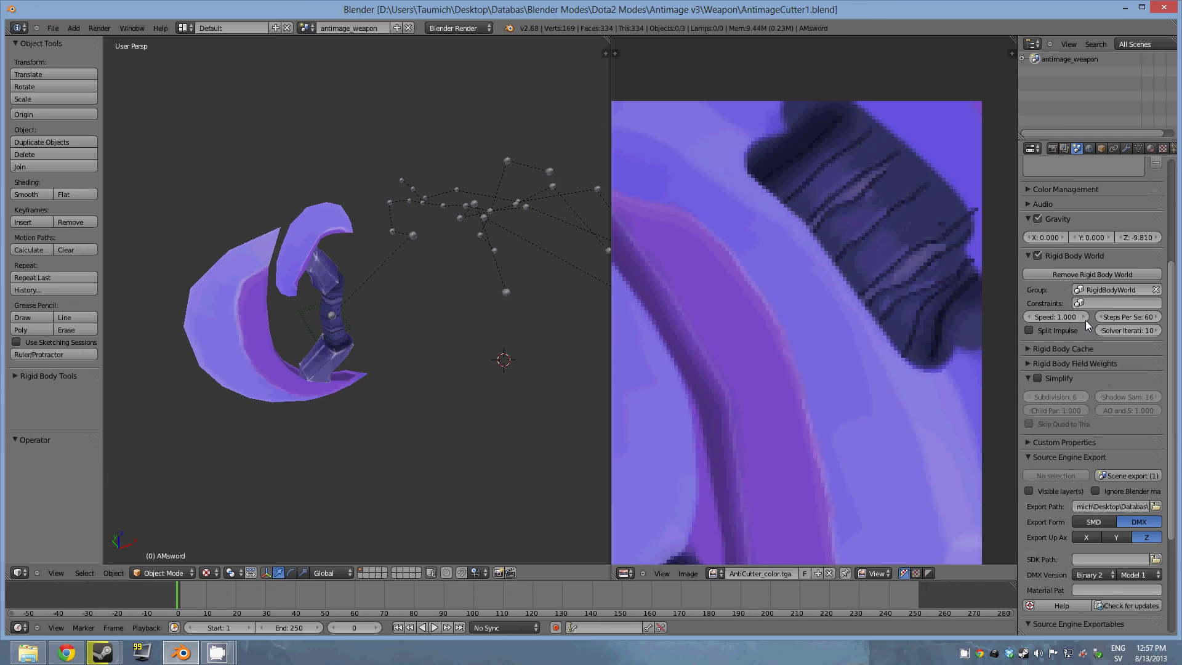
scroll(1085, 320, down, 1)
scroll(1086, 320, down, 1)
scroll(1066, 346, down, 1)
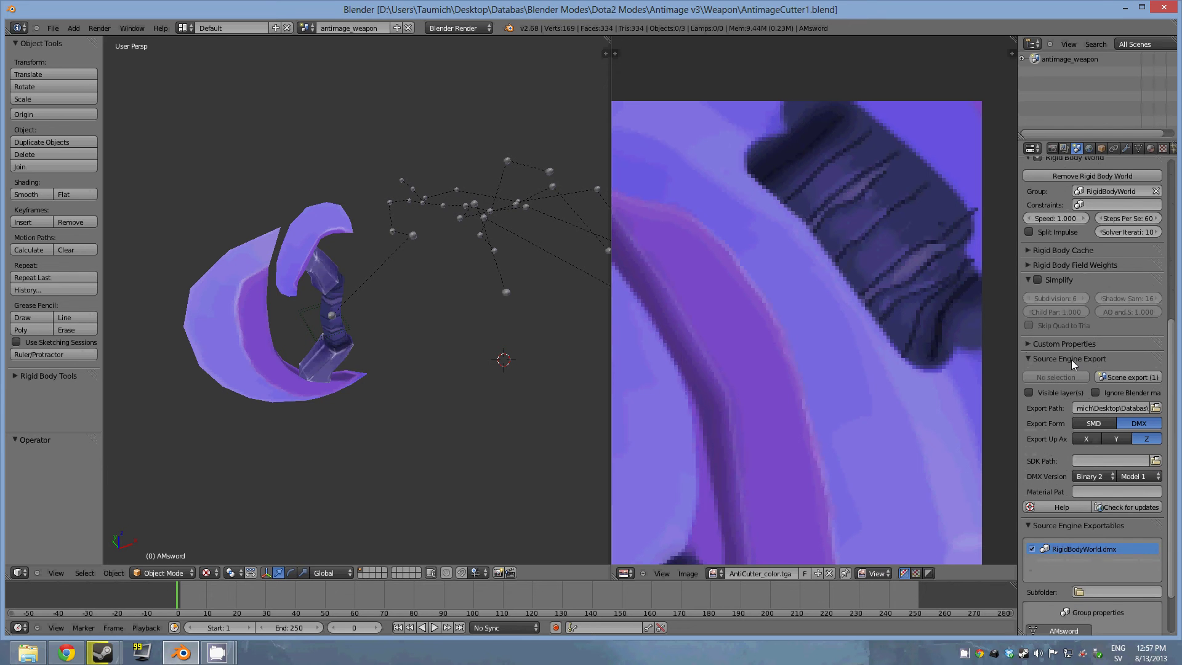
click(1110, 426)
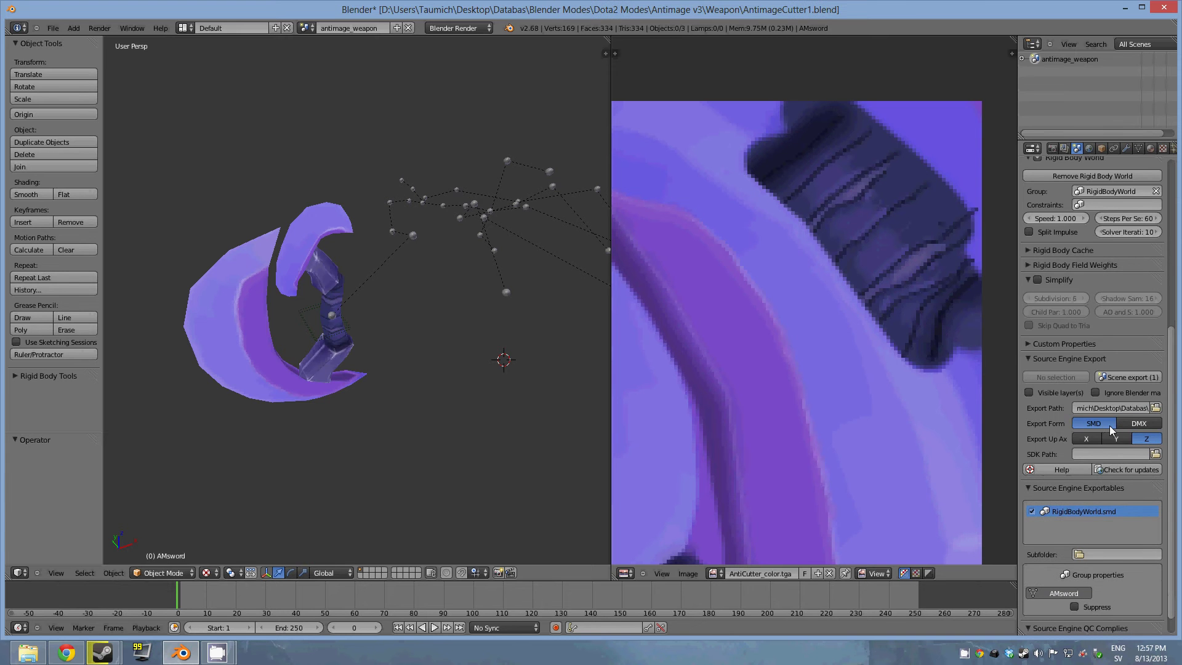
Browse the export path to Blender Modes > Dota2 Modes > Antimage v3 > Weapon
click(1156, 409)
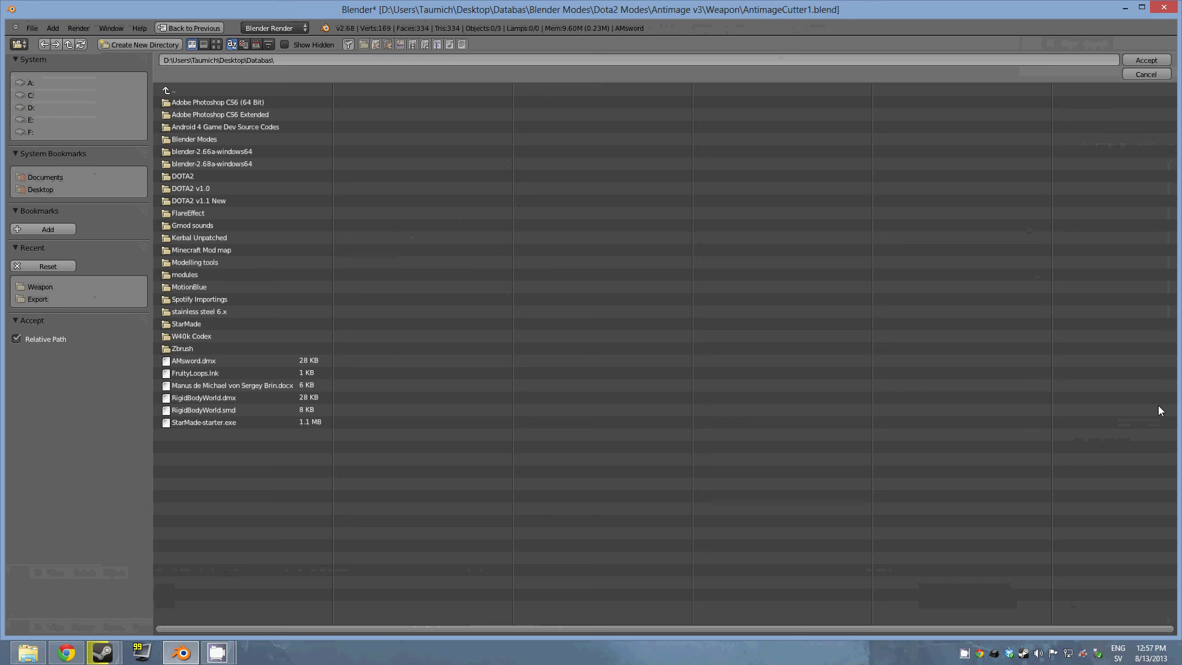
click(217, 138)
click(208, 100)
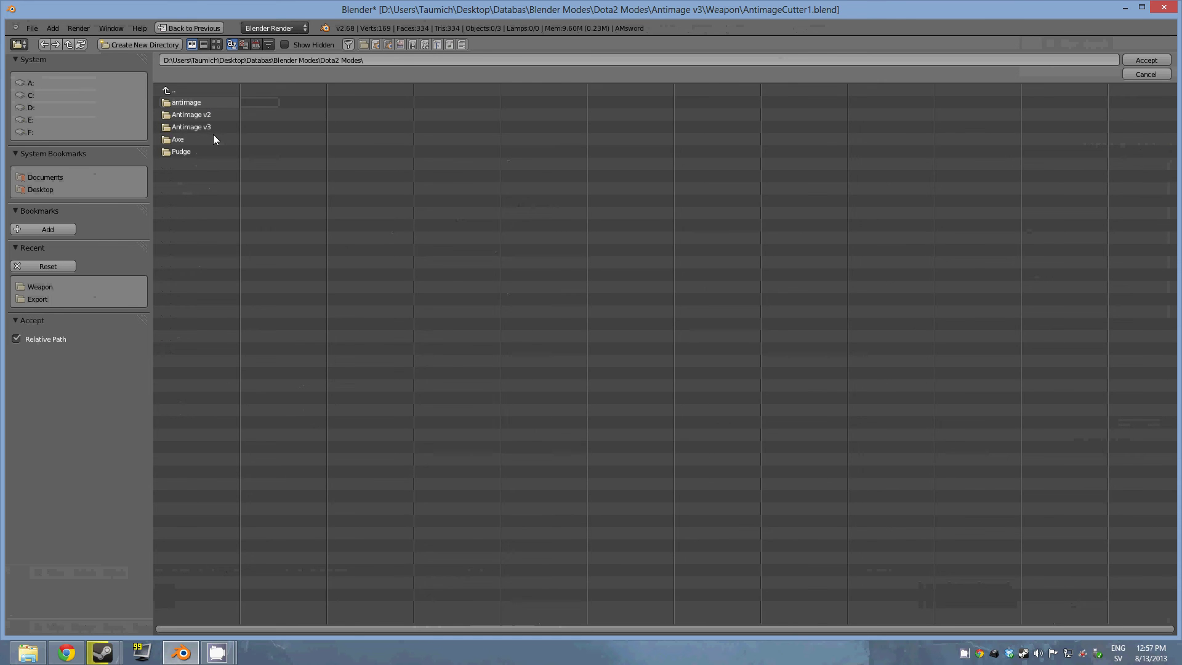
click(216, 127)
click(198, 201)
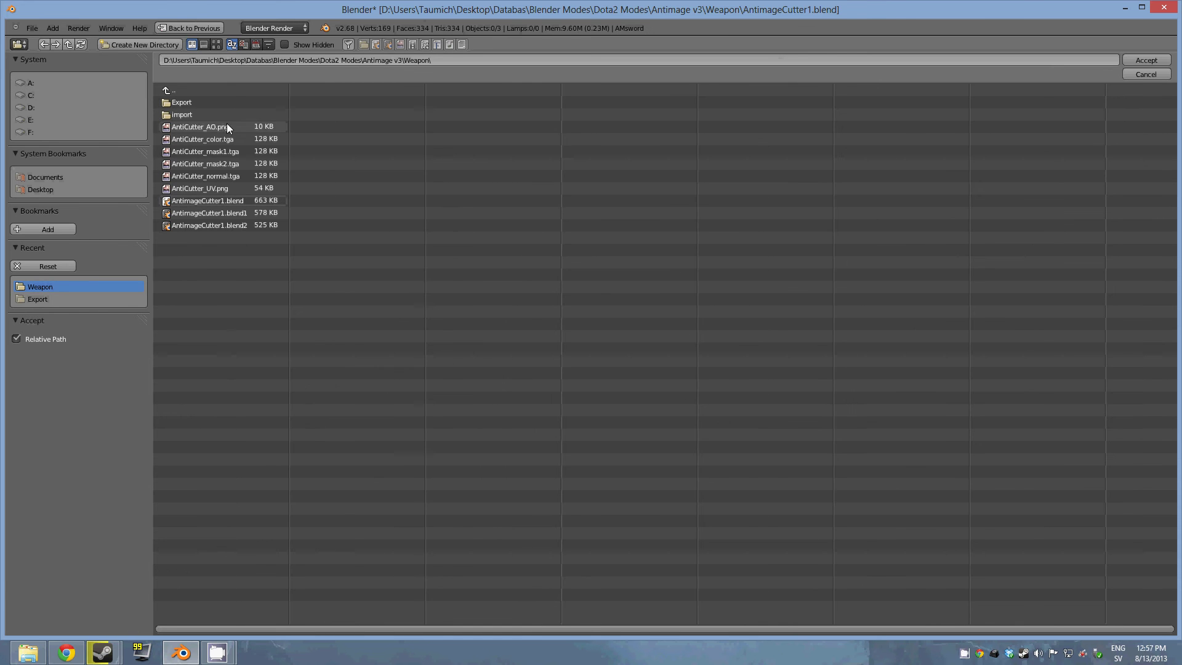
click(229, 104)
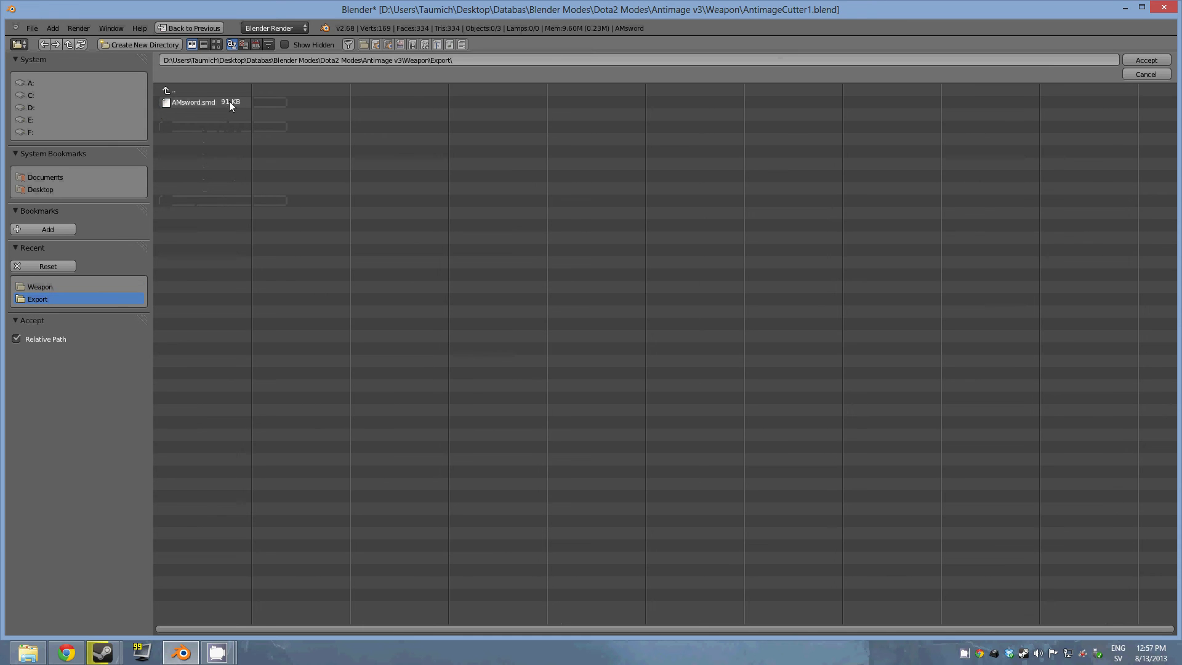
click(177, 91)
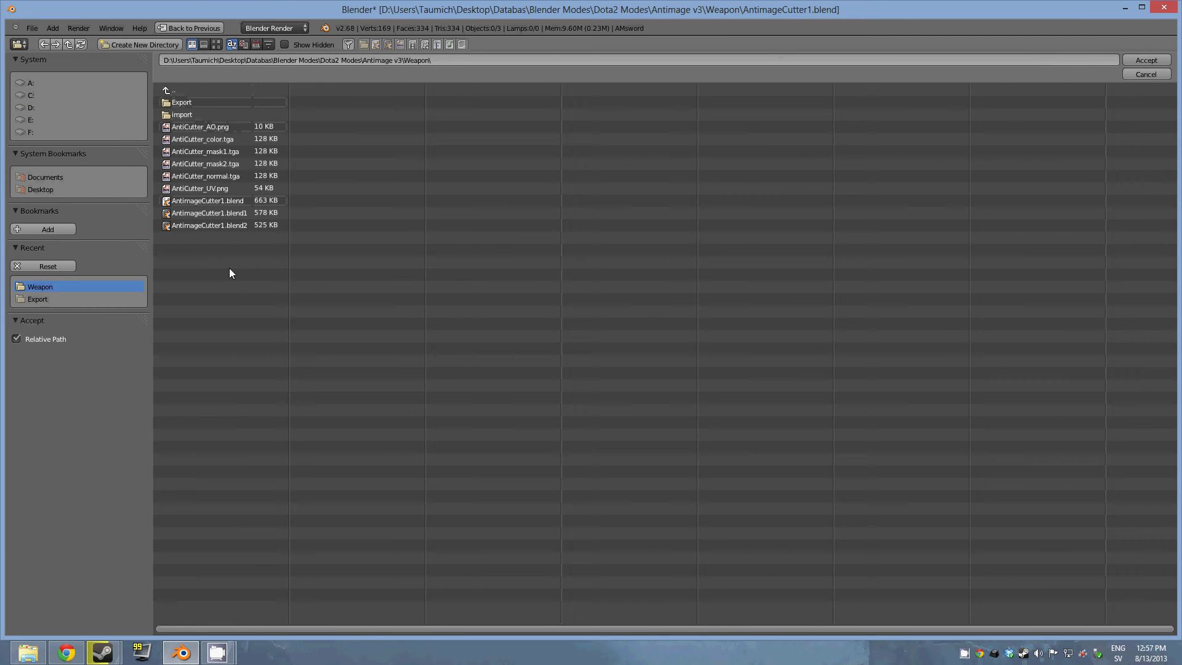
Confirm Weapon as the export folder, then select the AMsword mesh and enter Edit Mode
click(1146, 61)
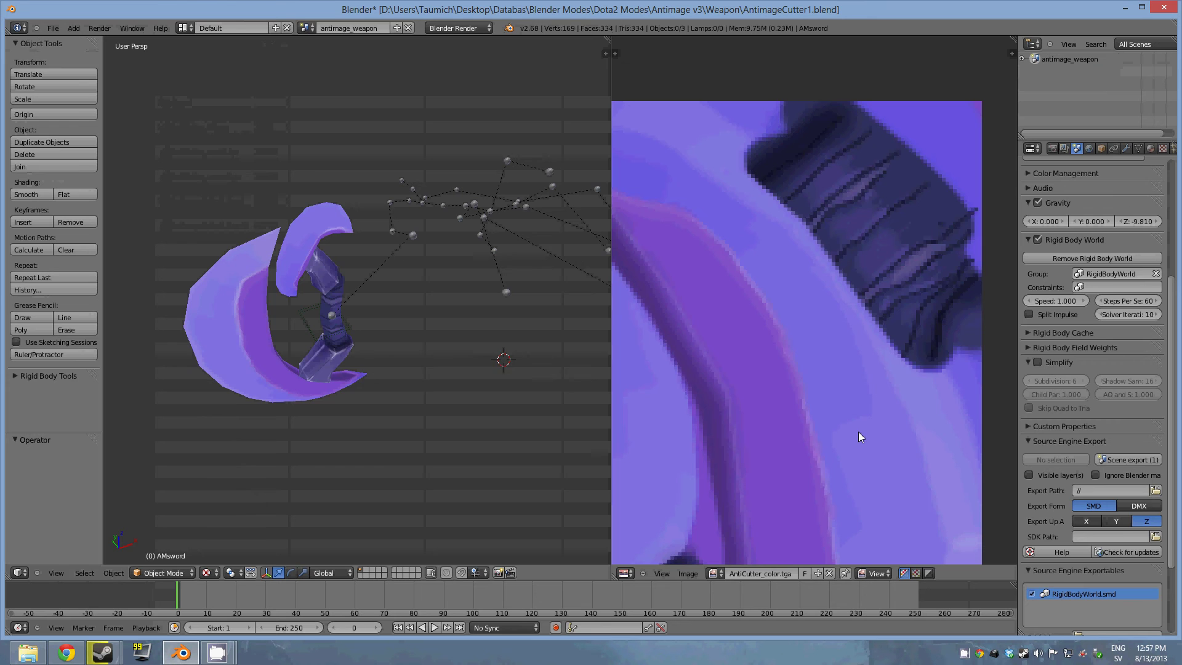
right_click(268, 365)
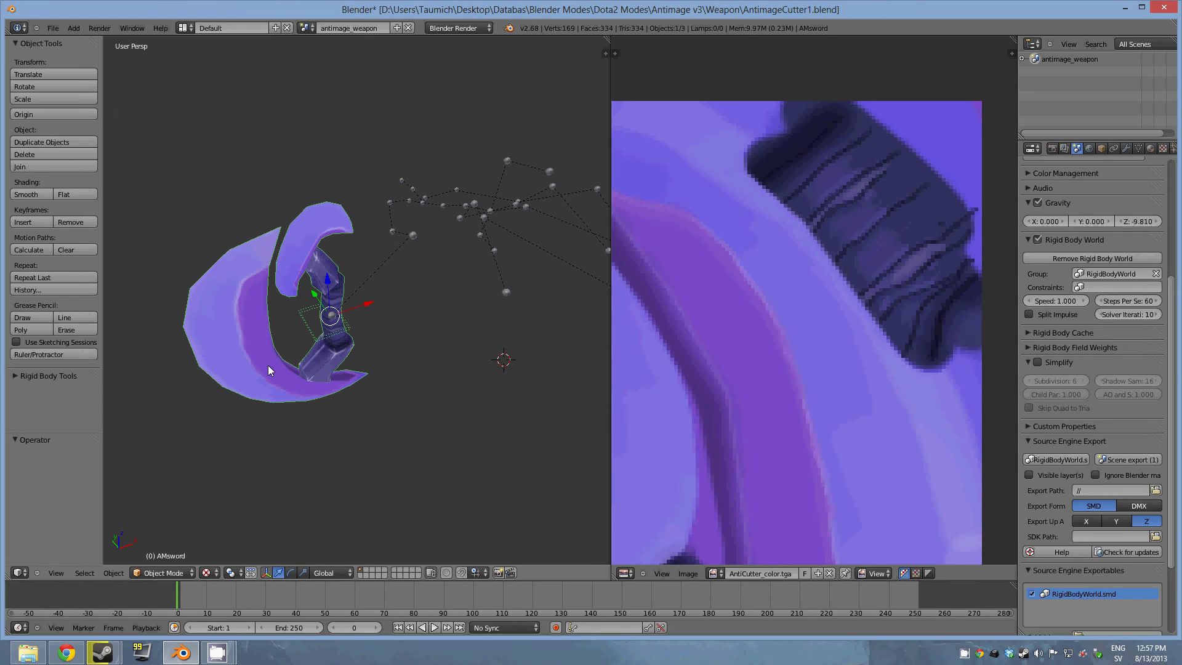
scroll(281, 412, up, 1)
scroll(294, 448, up, 1)
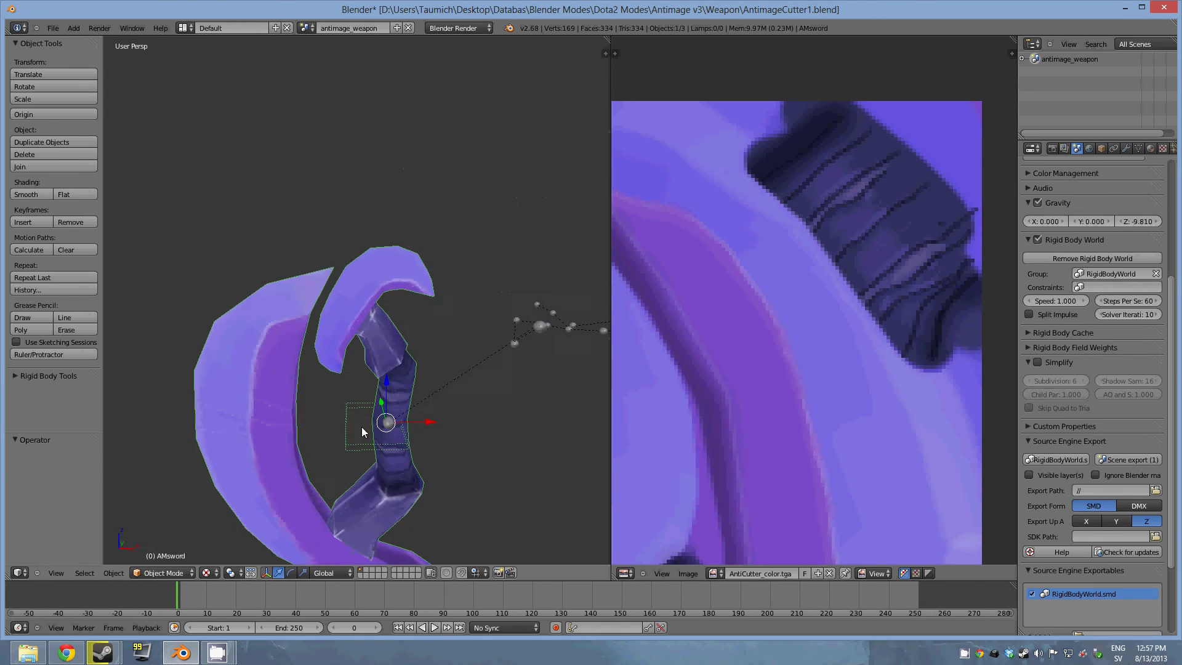
scroll(374, 443, down, 1)
scroll(383, 468, down, 1)
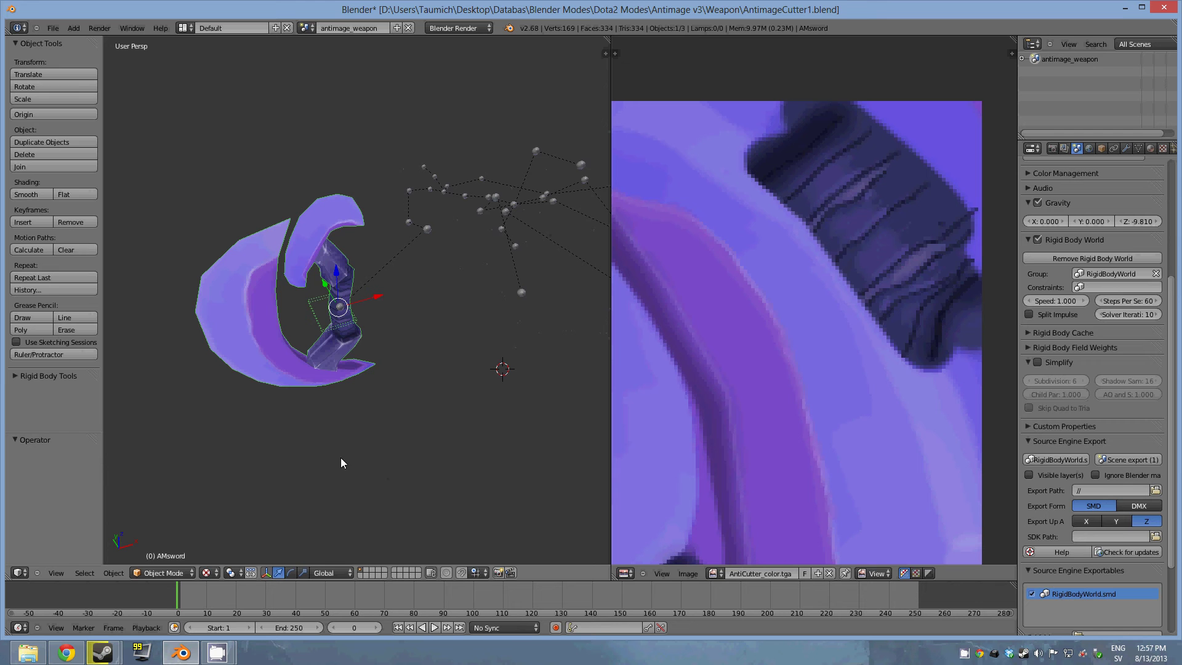
scroll(409, 400, up, 1)
key(Tab)
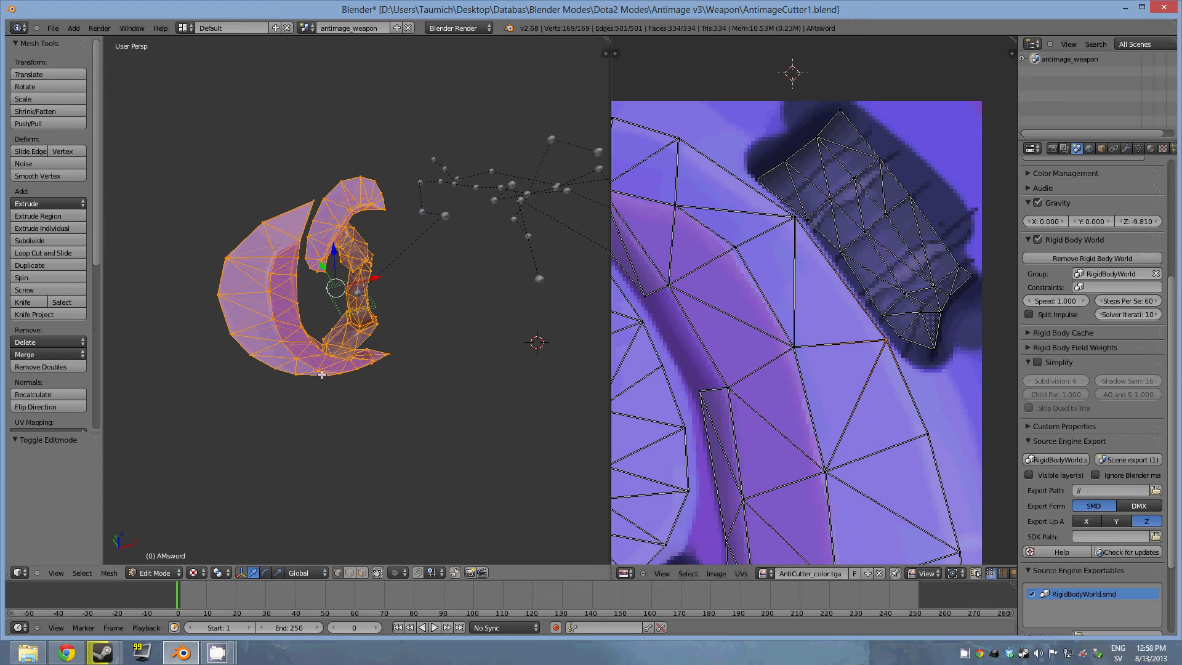
Switch to a front orthographic view and box-select the handle between the curved blades
middle_drag(240, 420, 301, 387)
middle_drag(294, 346, 404, 399)
right_click(404, 399)
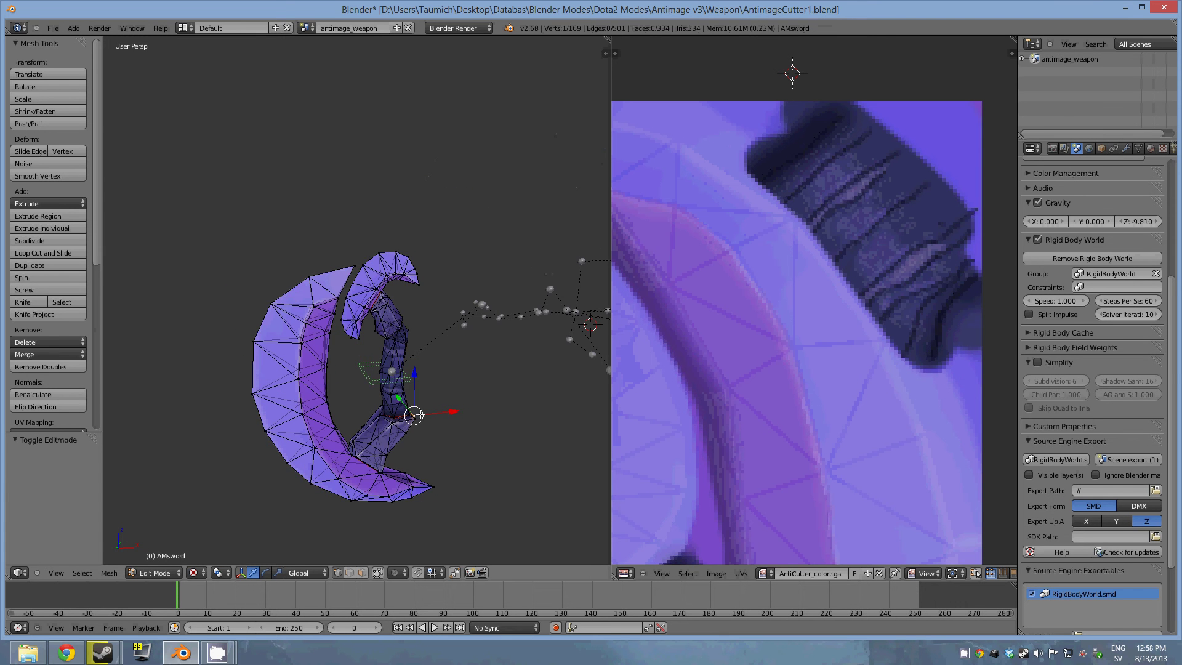
key(KP_5)
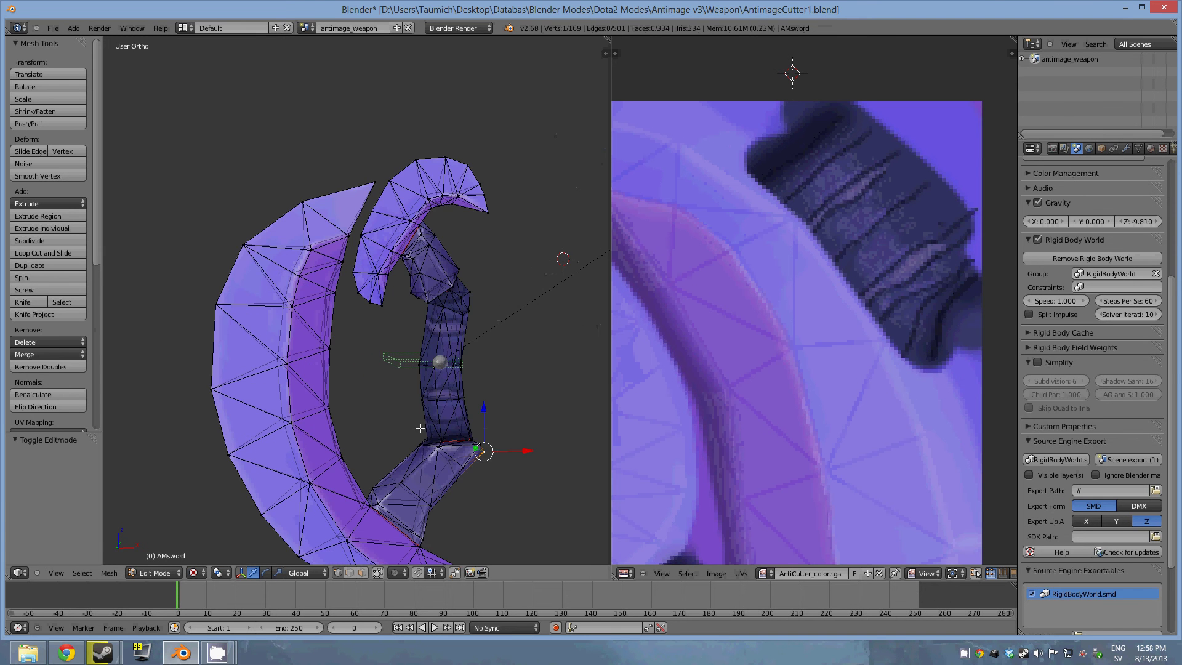
key(KP_7)
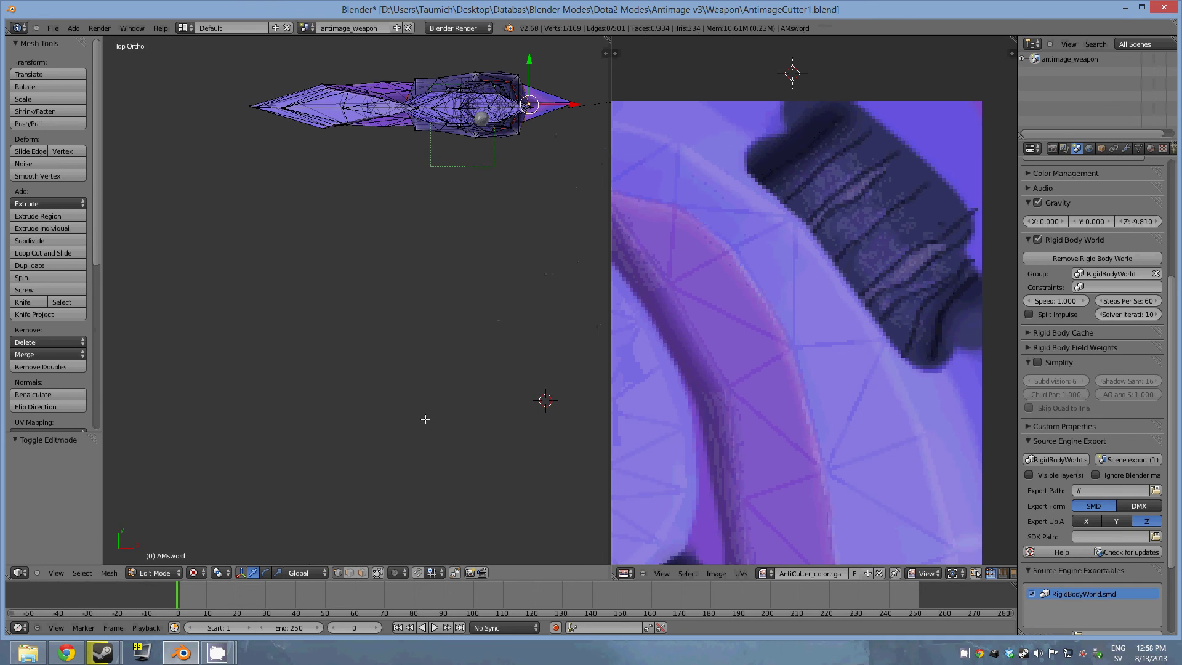
key(KP_1)
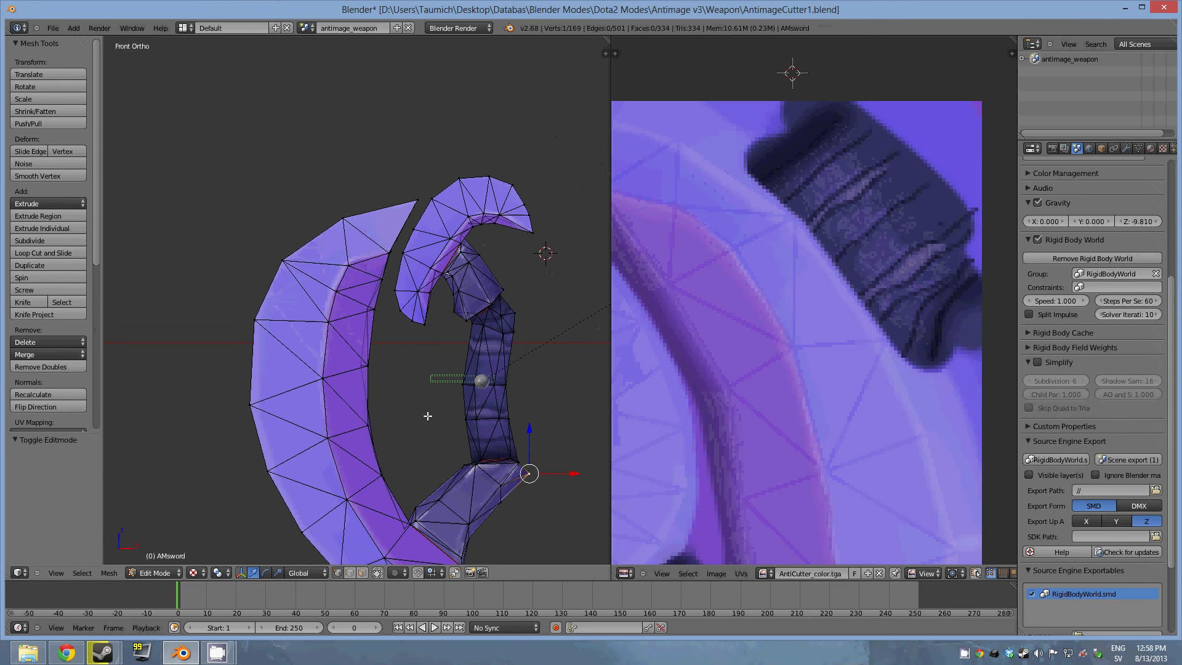
shift+middle_drag(422, 415, 365, 330)
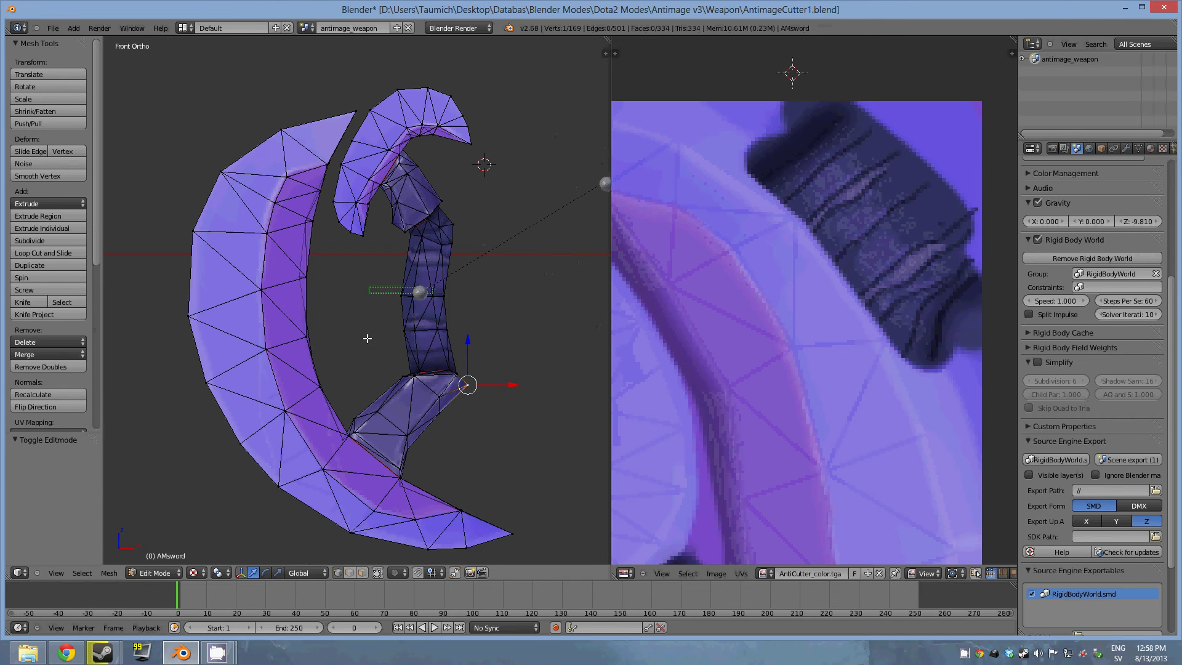
right_click(400, 485)
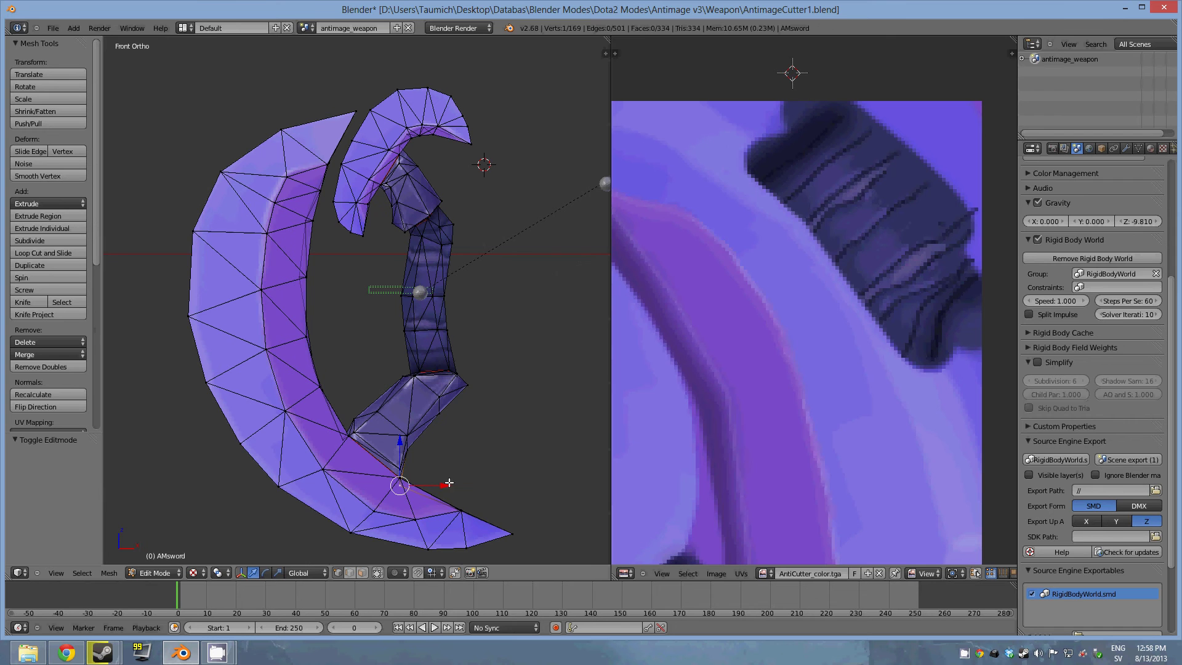
key(b)
mouse_move(509, 485)
mouse_down()
mouse_move(363, 443)
mouse_move(380, 172)
mouse_up()
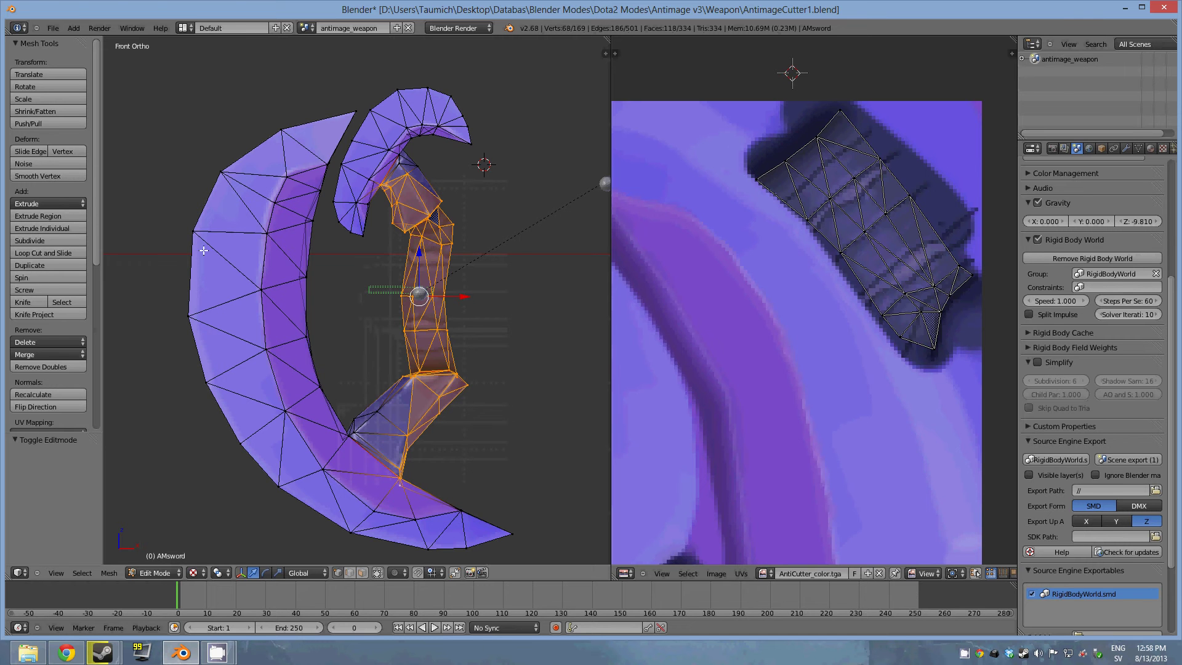
Delete the handle vertices and the leftover triangle along the inner blade edge
key(x)
click(312, 426)
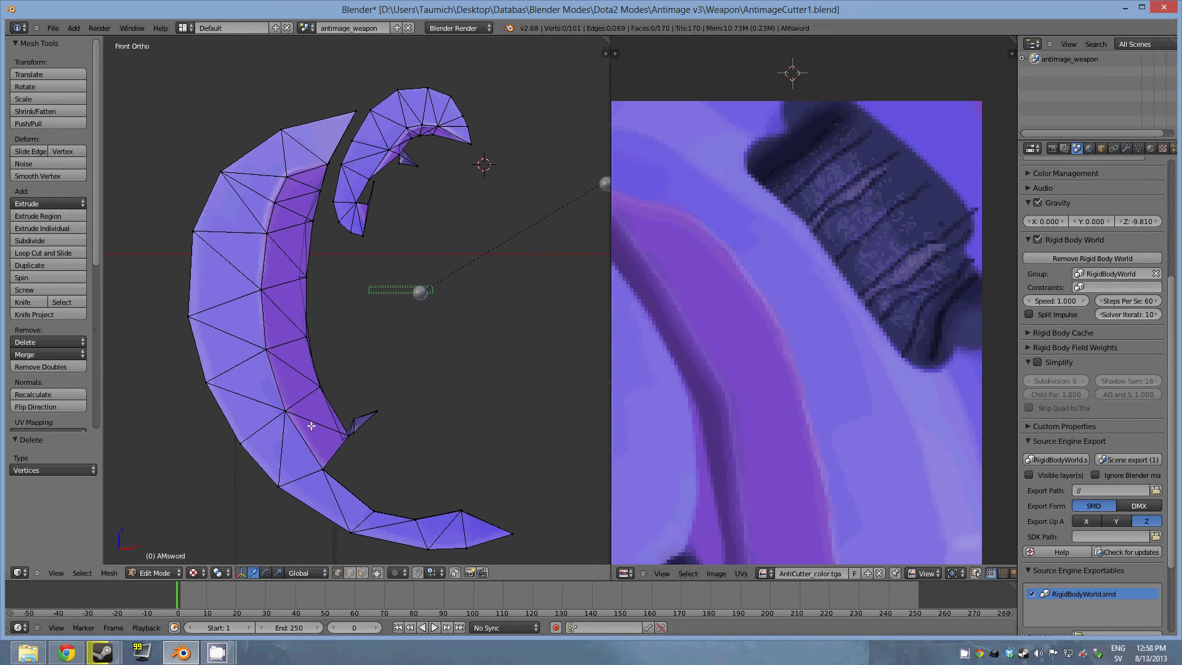
right_click(360, 431)
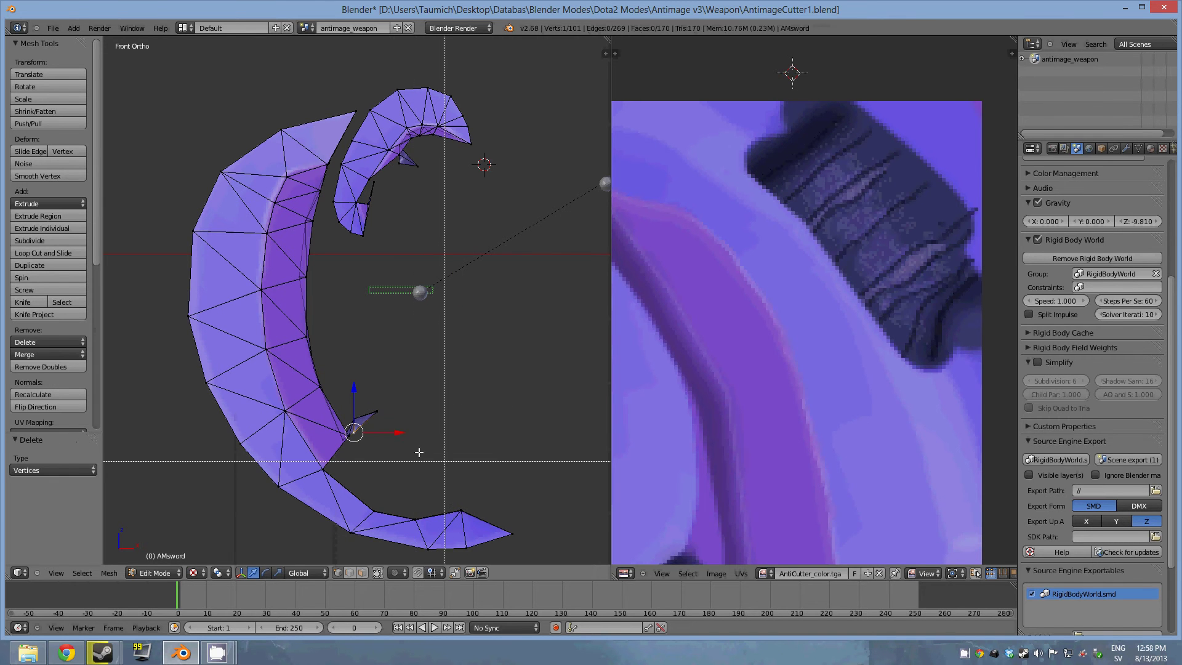
drag(419, 451, 316, 349)
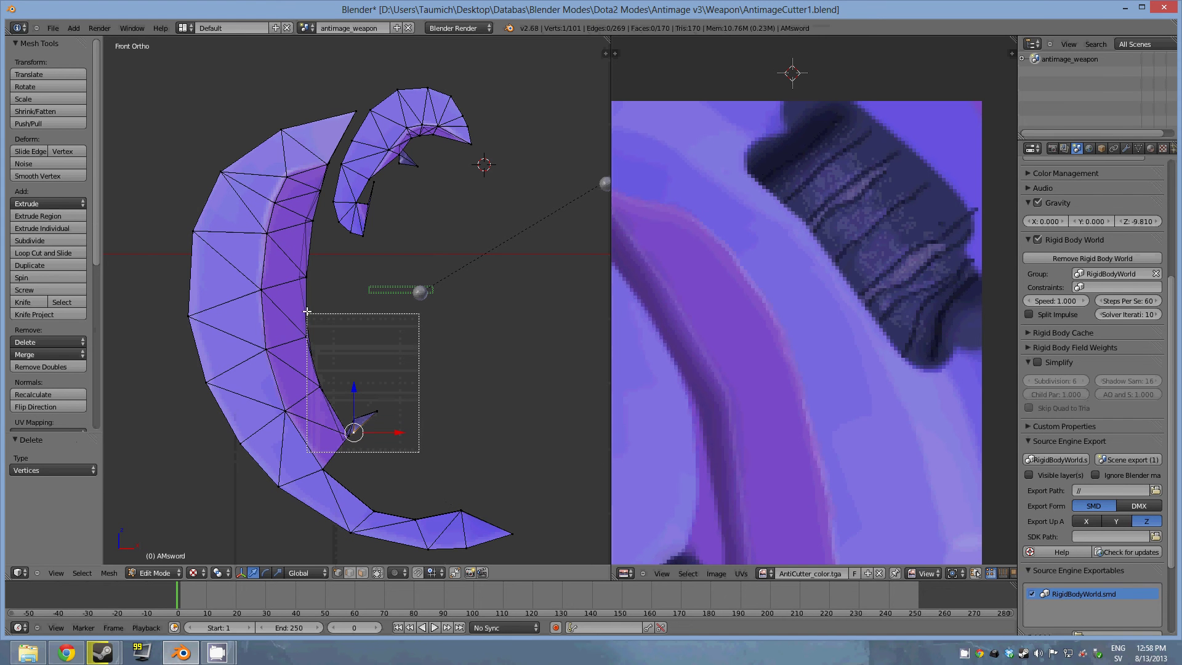
drag(317, 349, 295, 258)
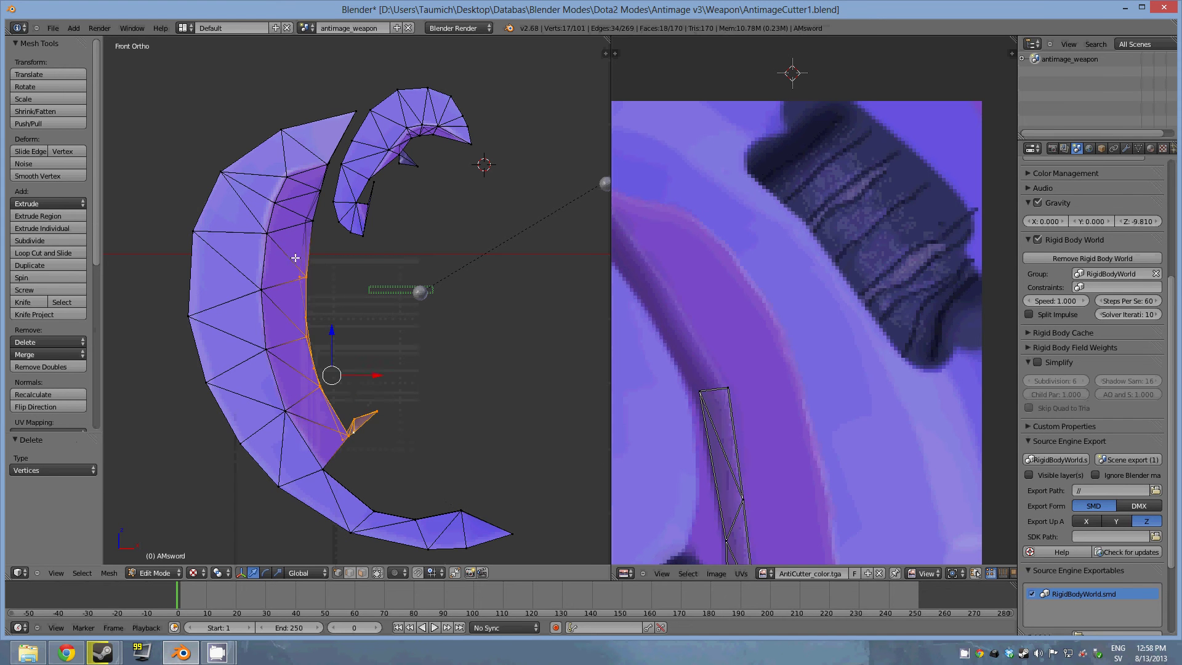
key(x)
click(410, 387)
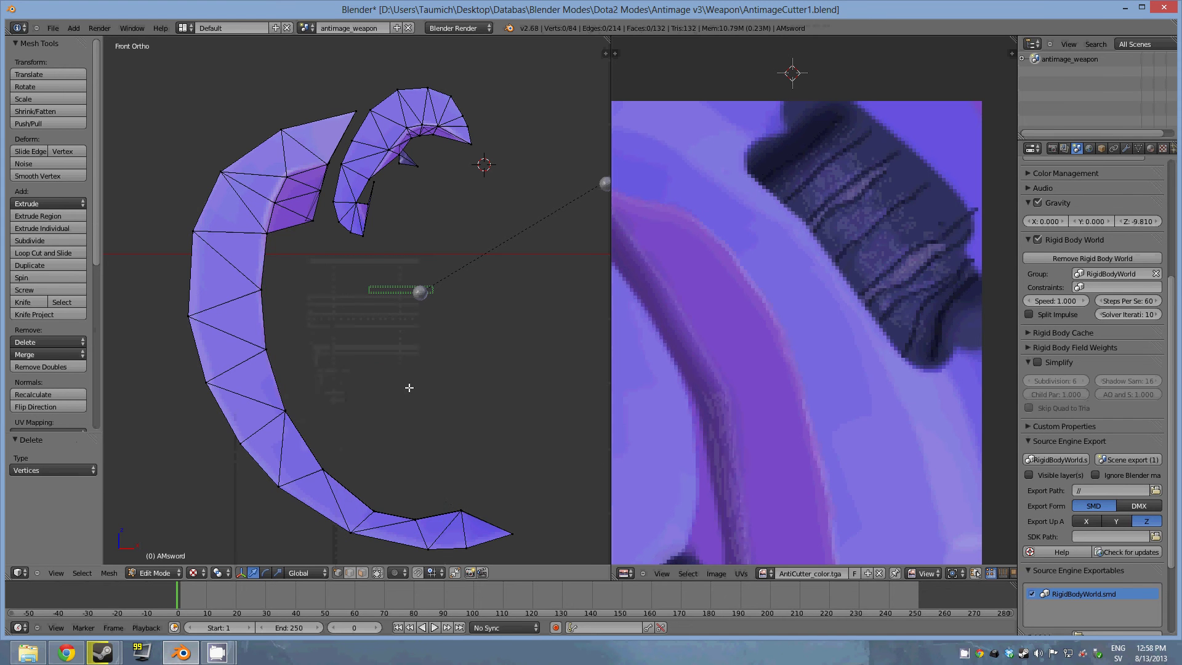
Delete stray vertices at the larger blade's inner corner and the smaller blade's lower tip
right_click(313, 219)
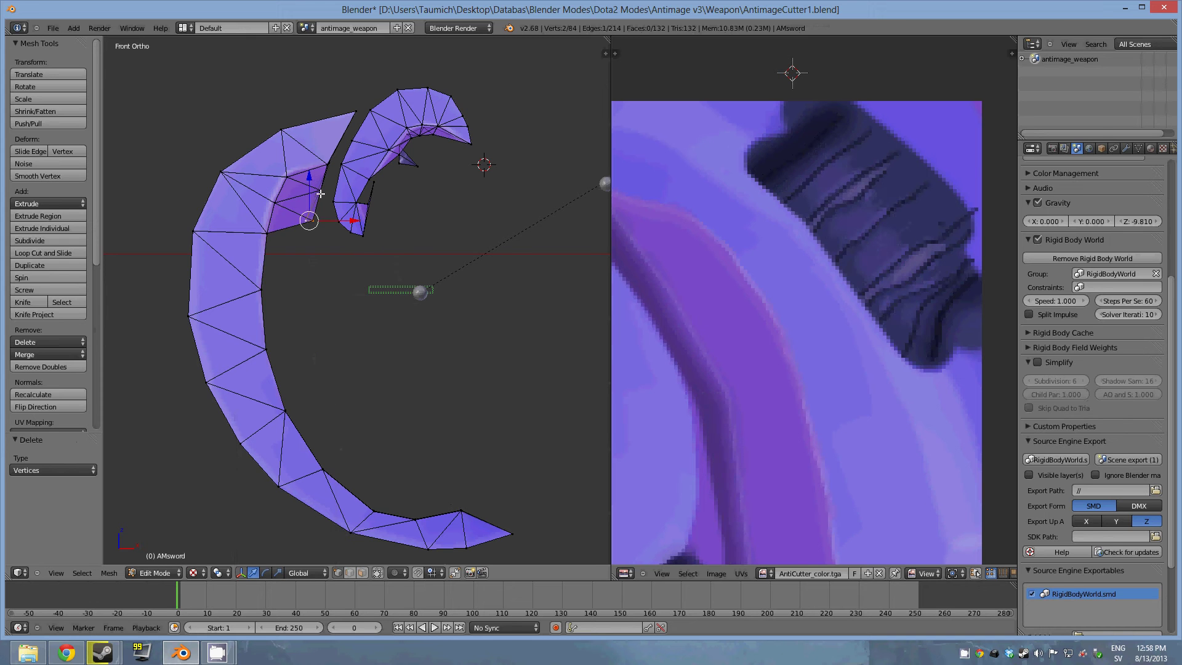
key(x)
click(323, 192)
right_click(313, 222)
shift+right_click(322, 193)
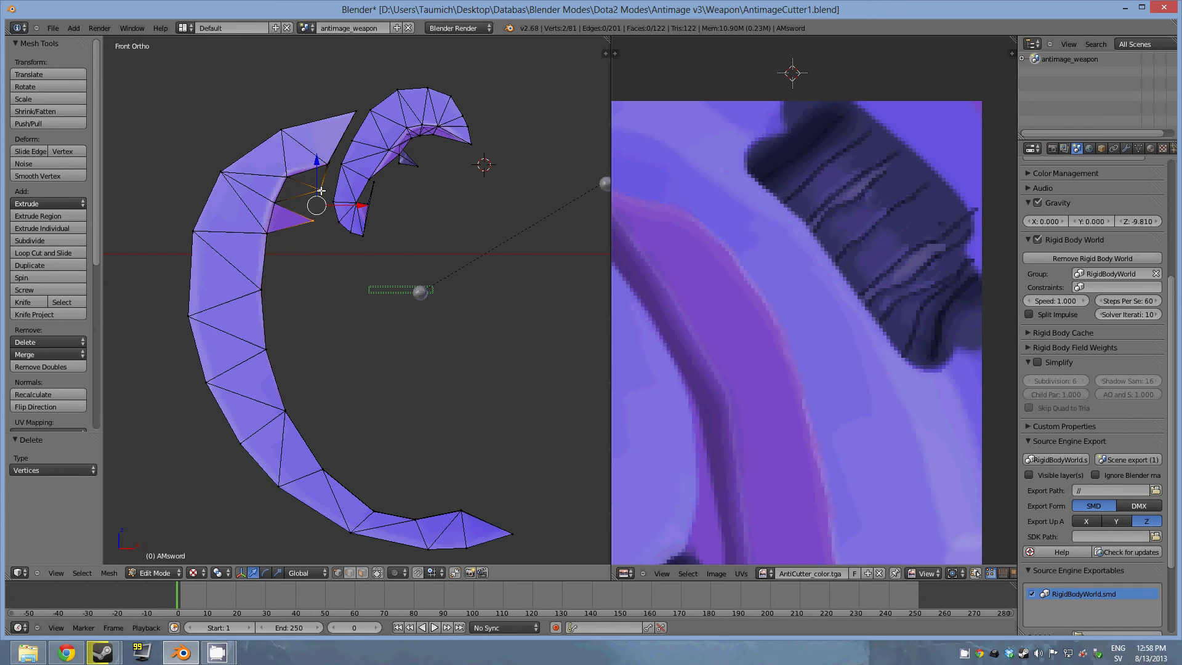
key(x)
click(323, 193)
right_click(373, 183)
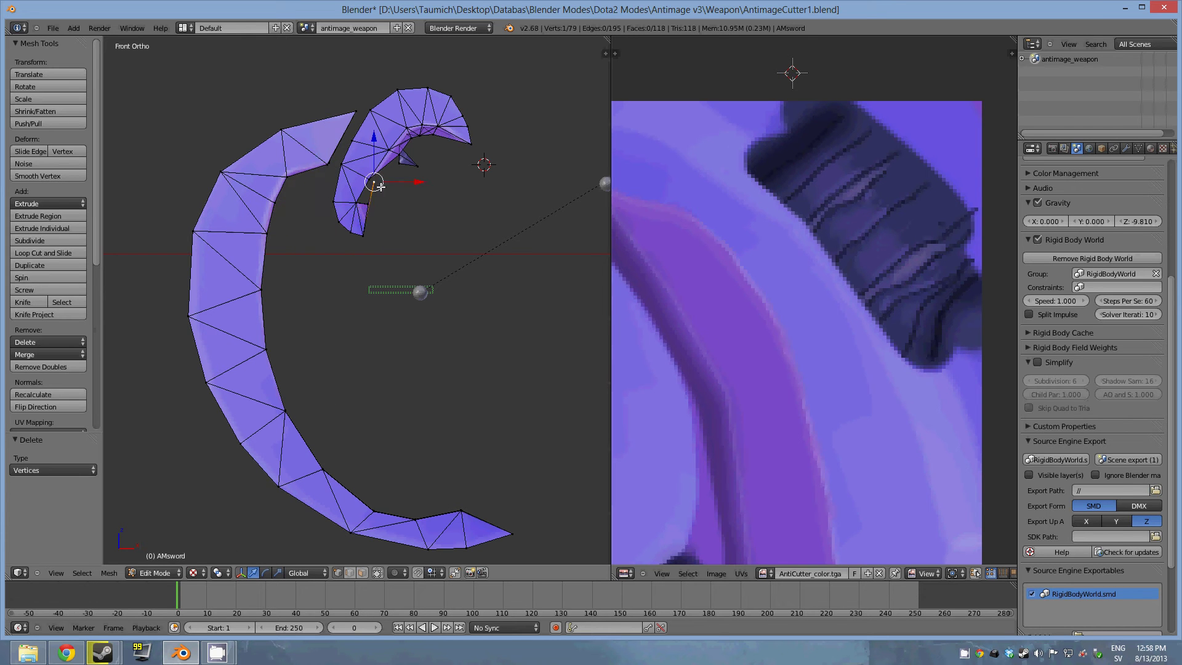
right_click(417, 166)
key(x)
click(417, 166)
Delete several vertices near the top of the smaller blade
key(x)
right_click(403, 150)
key(x)
key(Escape)
right_click(399, 163)
key(x)
click(403, 163)
right_click(404, 150)
key(x)
click(404, 148)
key(x)
click(404, 147)
Box-select and delete the seven-vertex cluster on the smaller blade's inner curve
key(b)
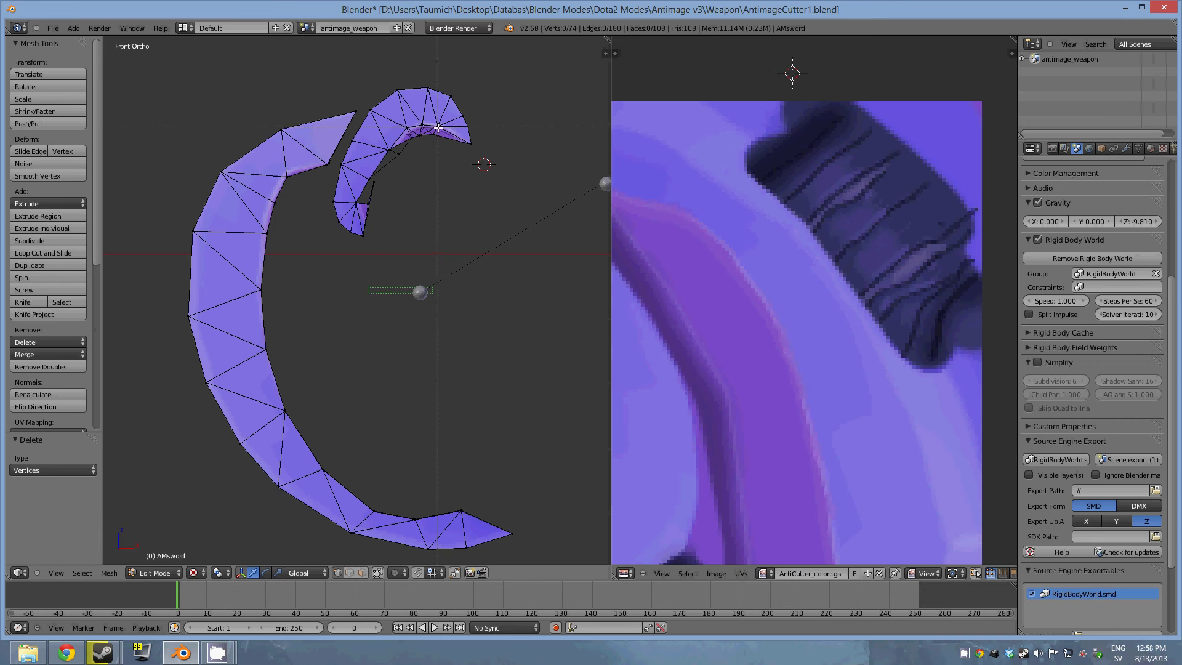
drag(435, 130, 402, 161)
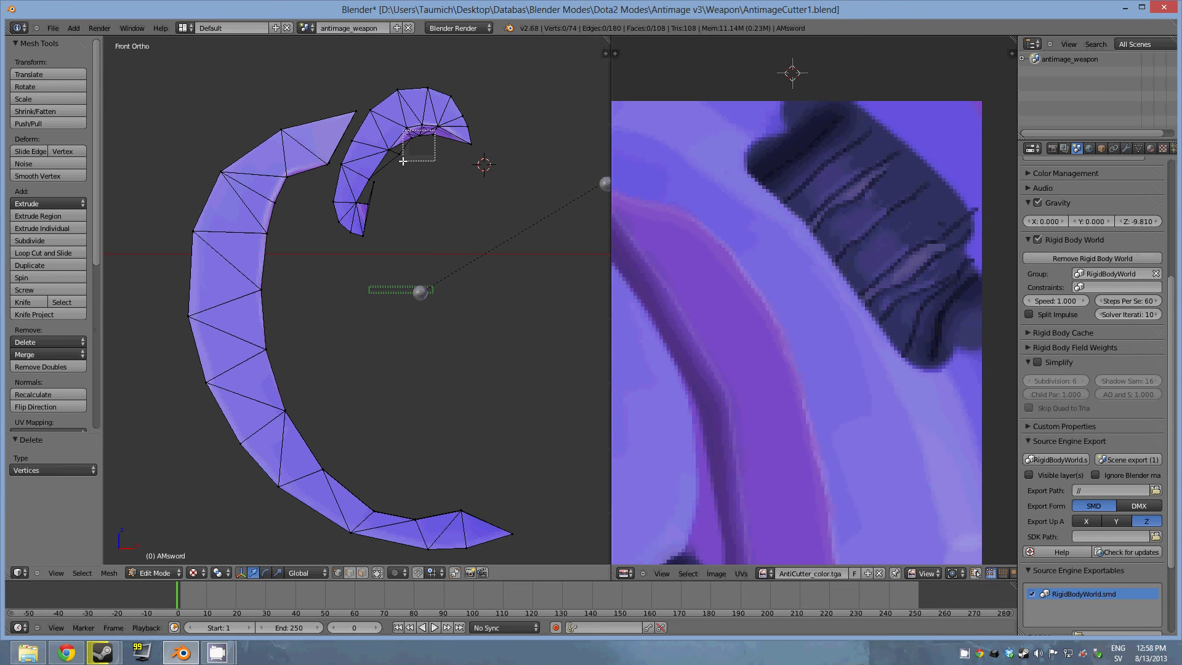
key(x)
click(403, 161)
Dissolve two vertices at the smaller blade's tip
right_click(425, 129)
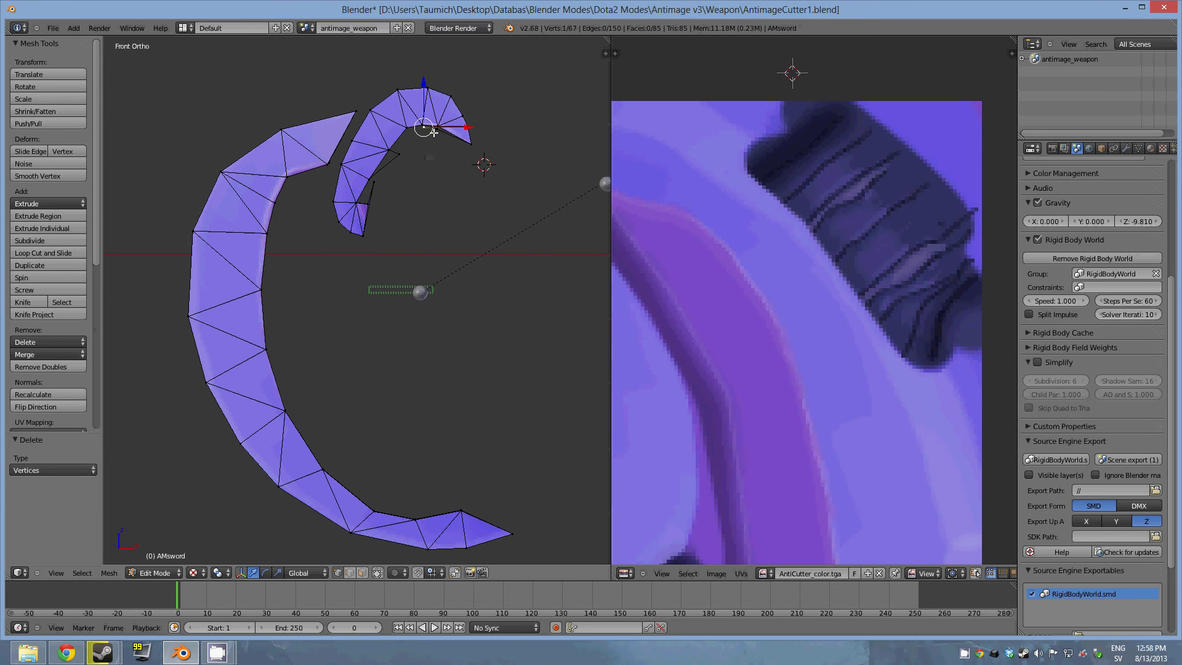
key(x)
click(424, 205)
right_click(434, 129)
key(x)
click(434, 132)
Delete two vertices on the smaller blade's inner edge
right_click(399, 153)
key(x)
click(399, 155)
right_click(373, 180)
key(x)
click(373, 185)
shift+middle_drag(391, 430, 362, 428)
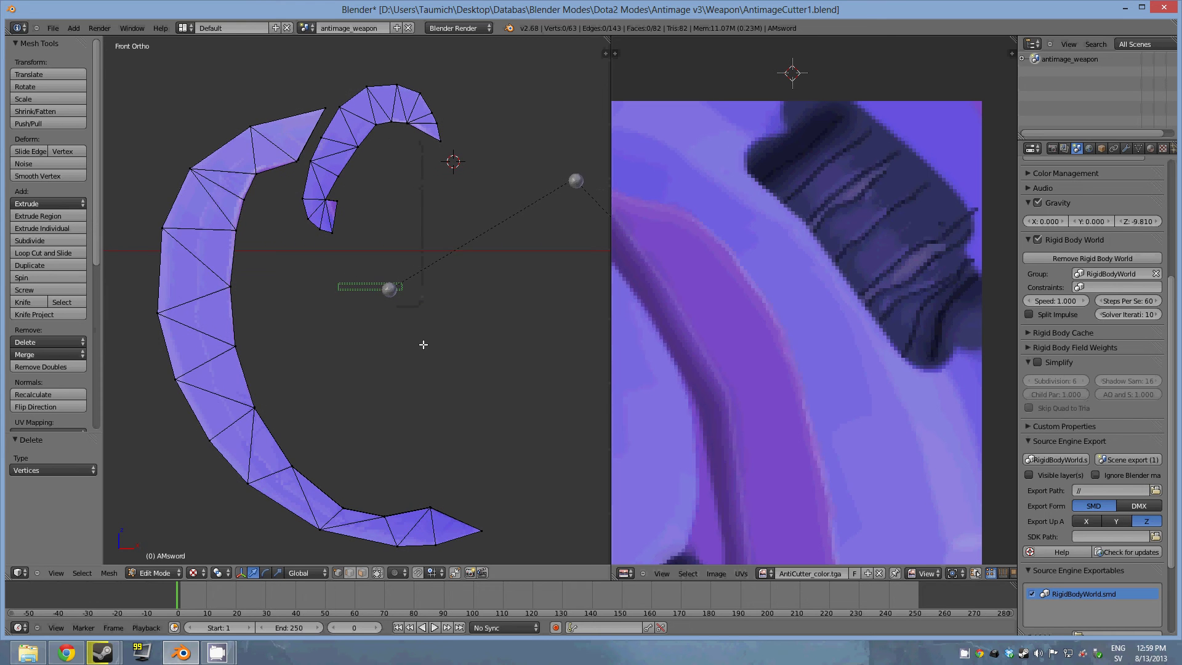
mouse_move(423, 344)
middle_down()
mouse_move(366, 365)
mouse_move(346, 313)
mouse_move(387, 403)
mouse_move(139, 349)
mouse_move(259, 337)
mouse_move(415, 389)
mouse_move(439, 472)
middle_up()
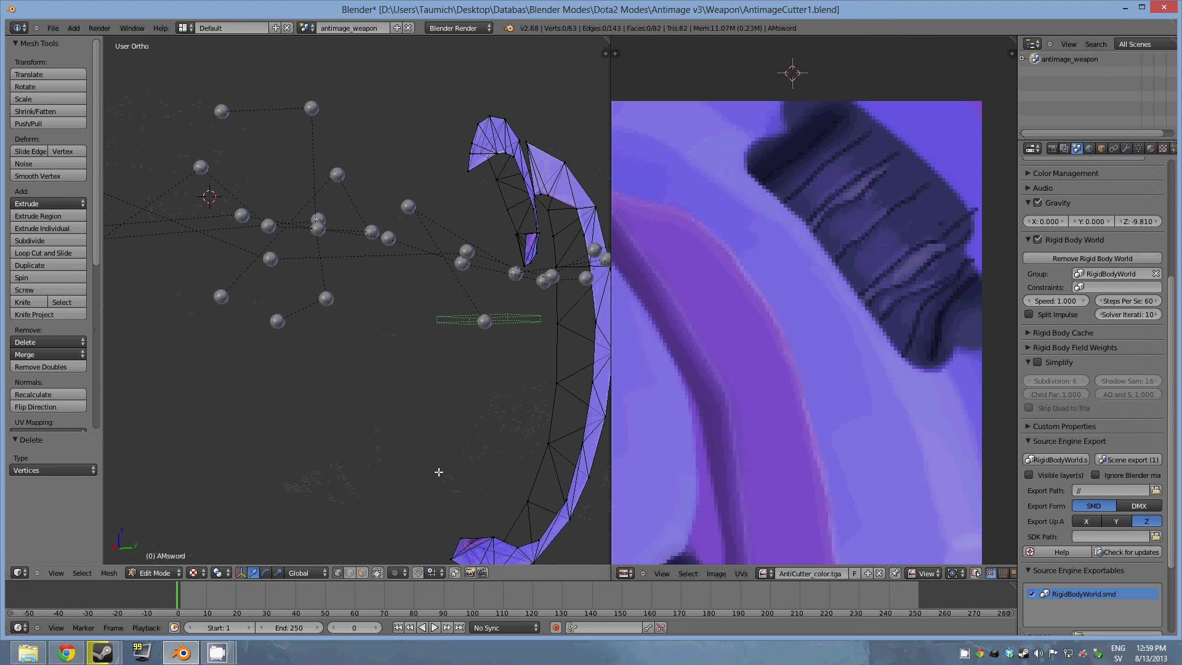
key(x)
click(453, 545)
middle_drag(502, 478, 602, 525)
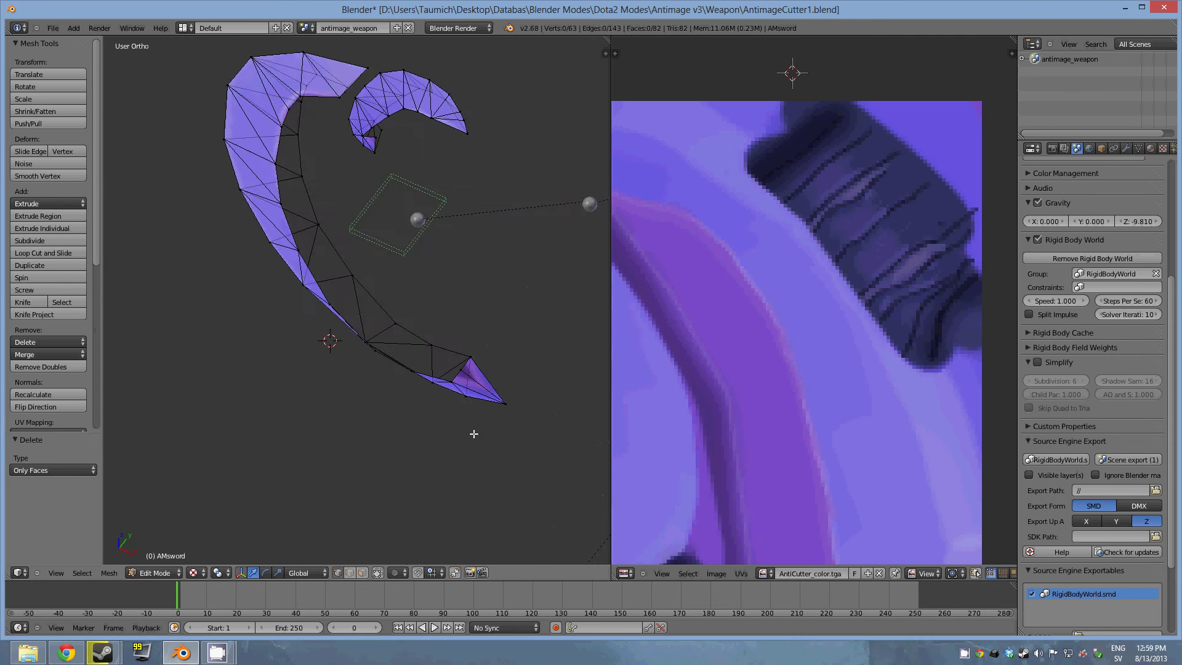
mouse_move(474, 433)
middle_down()
mouse_move(490, 410)
mouse_move(438, 453)
mouse_move(223, 198)
middle_up()
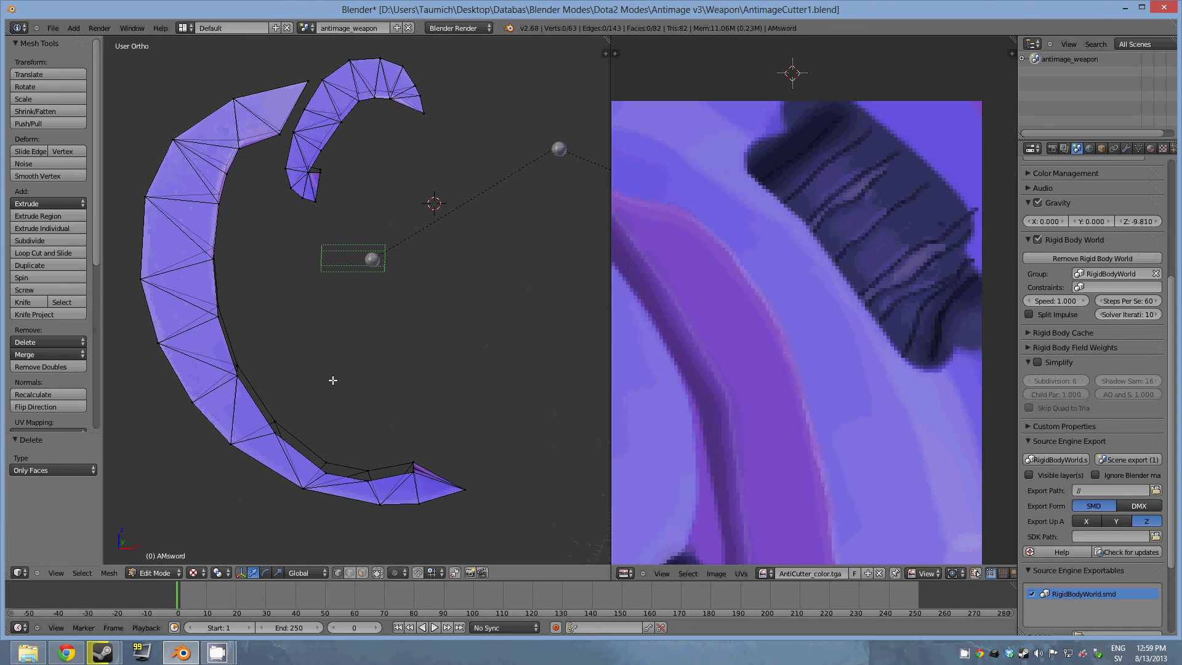
middle_drag(333, 379, 414, 378)
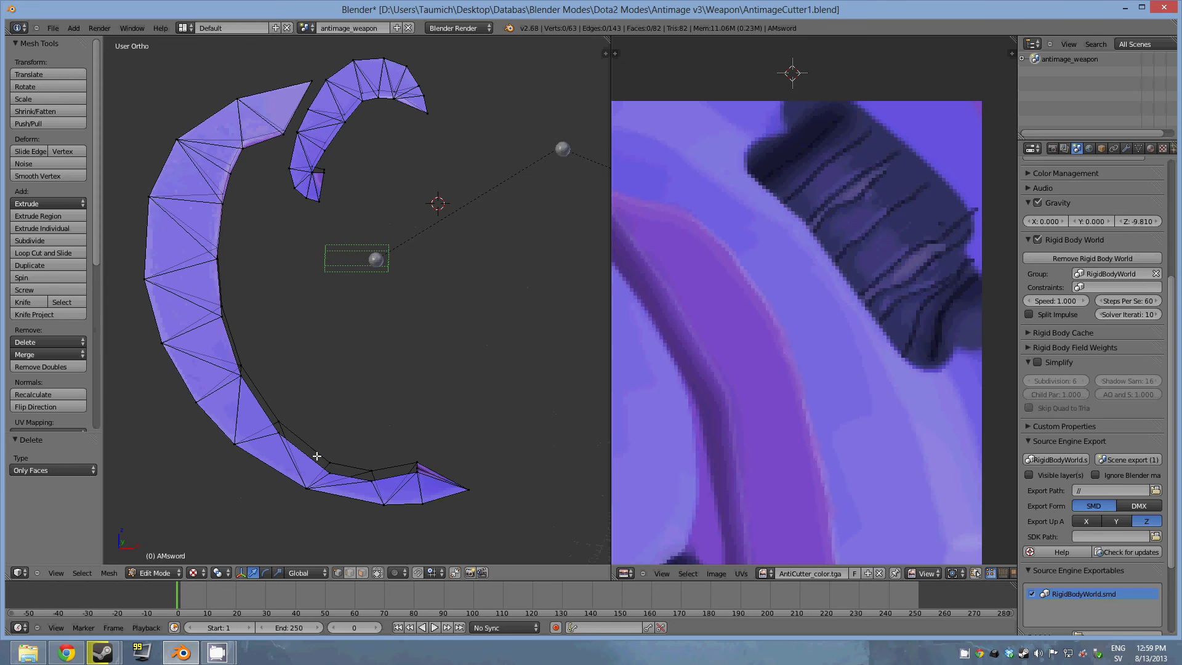
Merge the larger blade's lower inner-edge vertices at the last selected vertex
shift+middle_drag(317, 456, 406, 454)
right_click(469, 503)
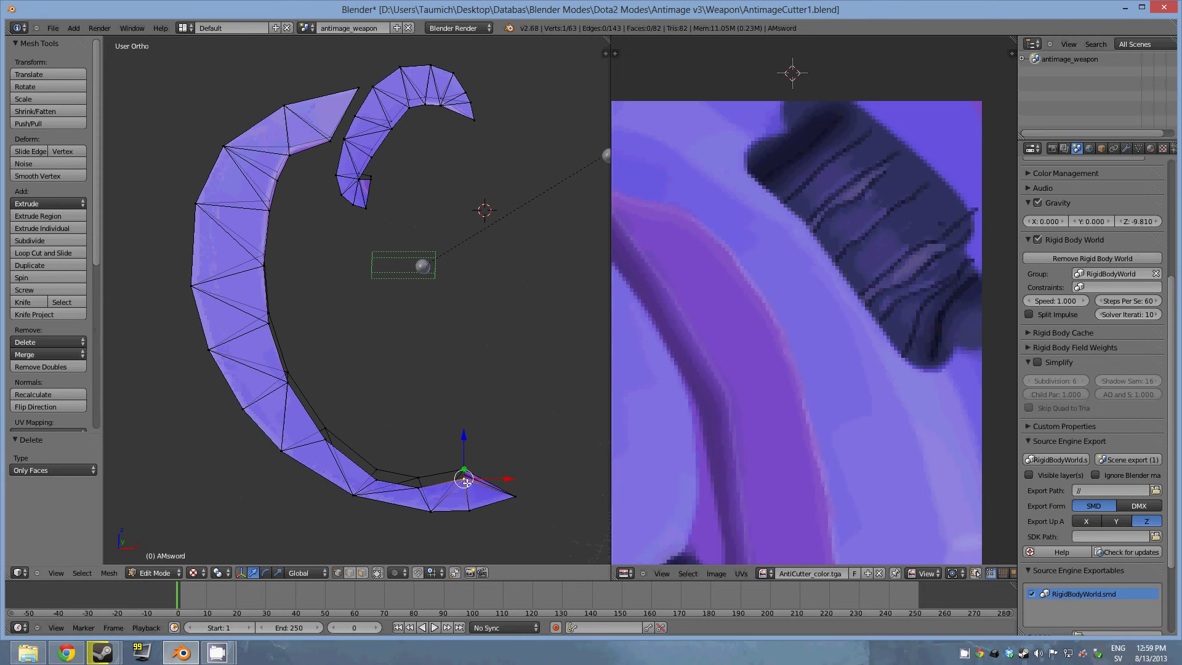
shift+right_click(417, 478)
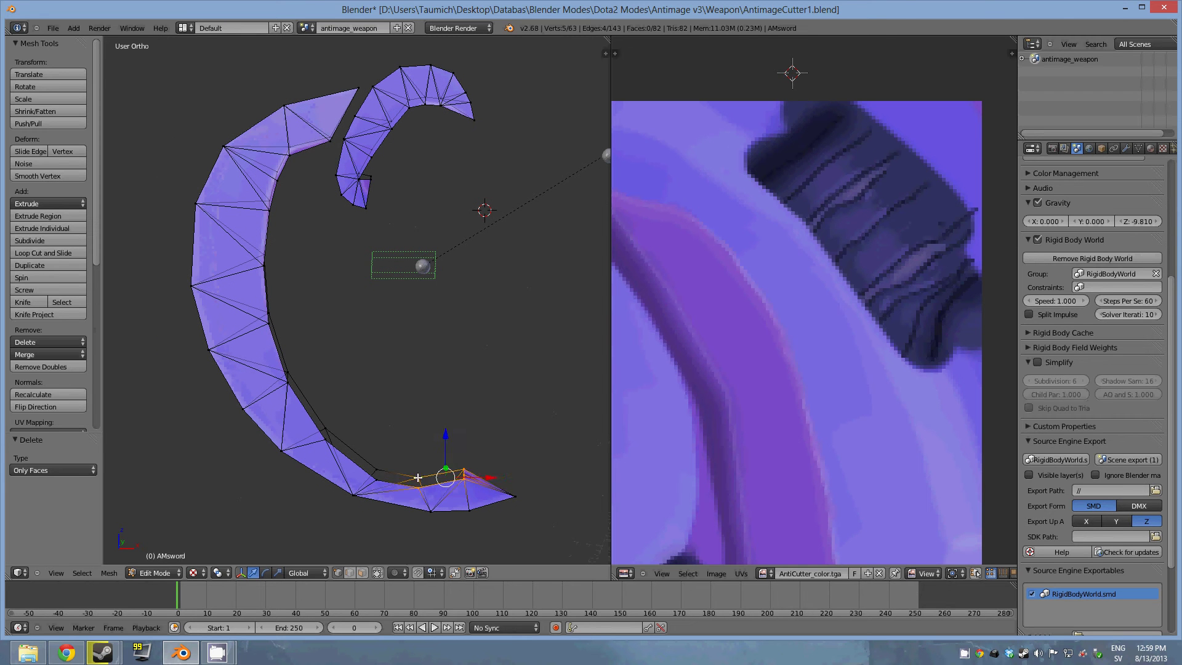
shift+right_click(378, 474)
shift+right_click(324, 438)
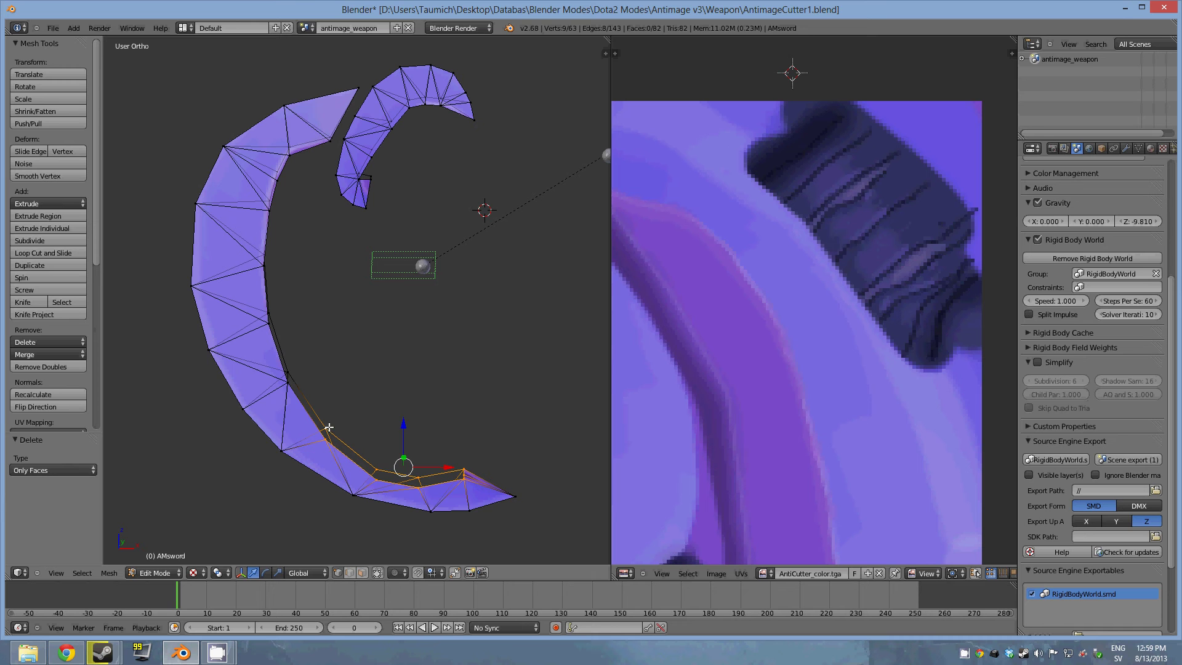
shift+right_click(289, 379)
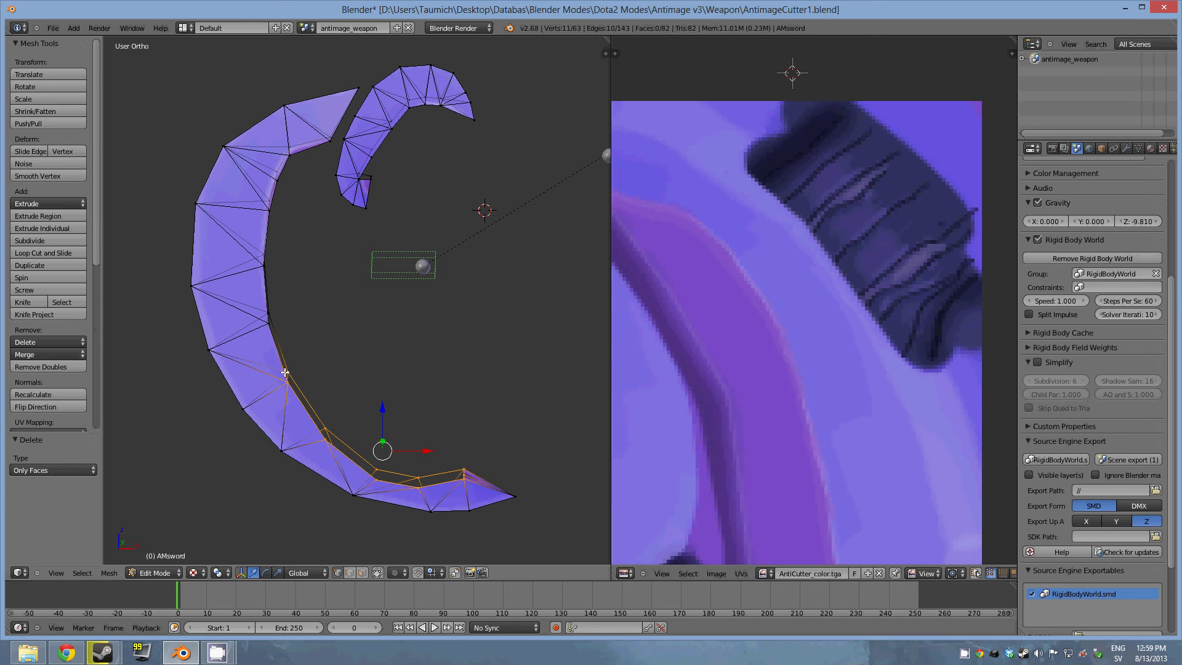
click(48, 352)
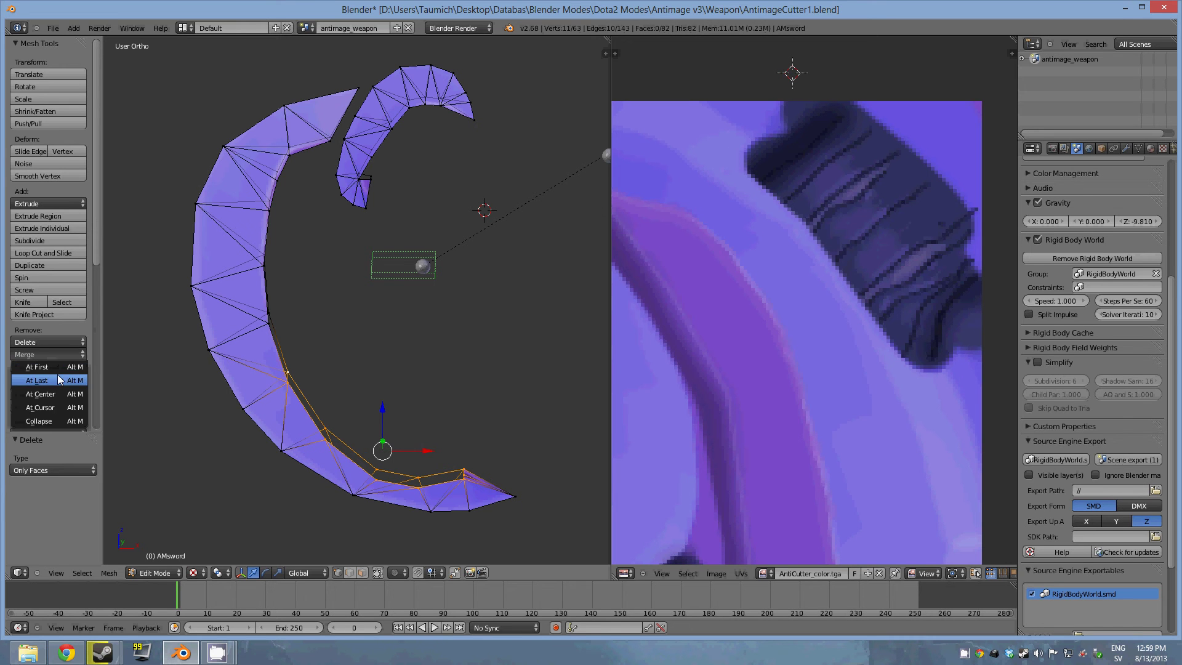
click(64, 378)
Merge the larger blade's upper tip and inner-edge vertices at the lower inner vertex
right_click(329, 141)
shift+right_click(357, 90)
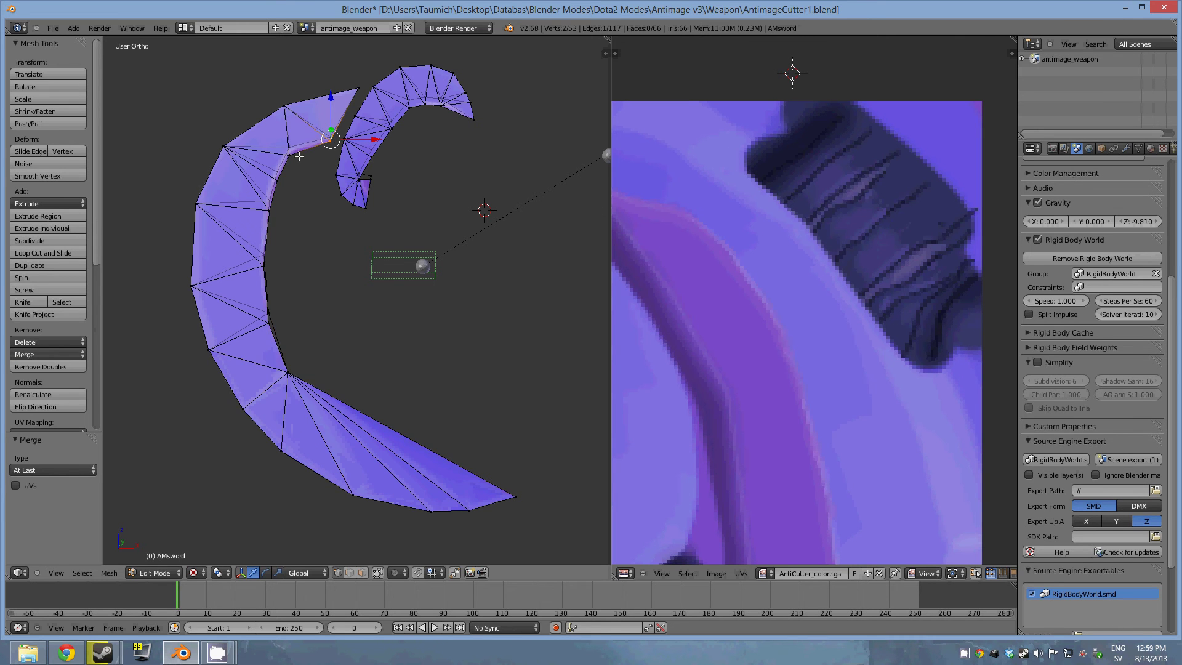
shift+right_click(289, 152)
shift+right_click(285, 107)
shift+right_click(274, 178)
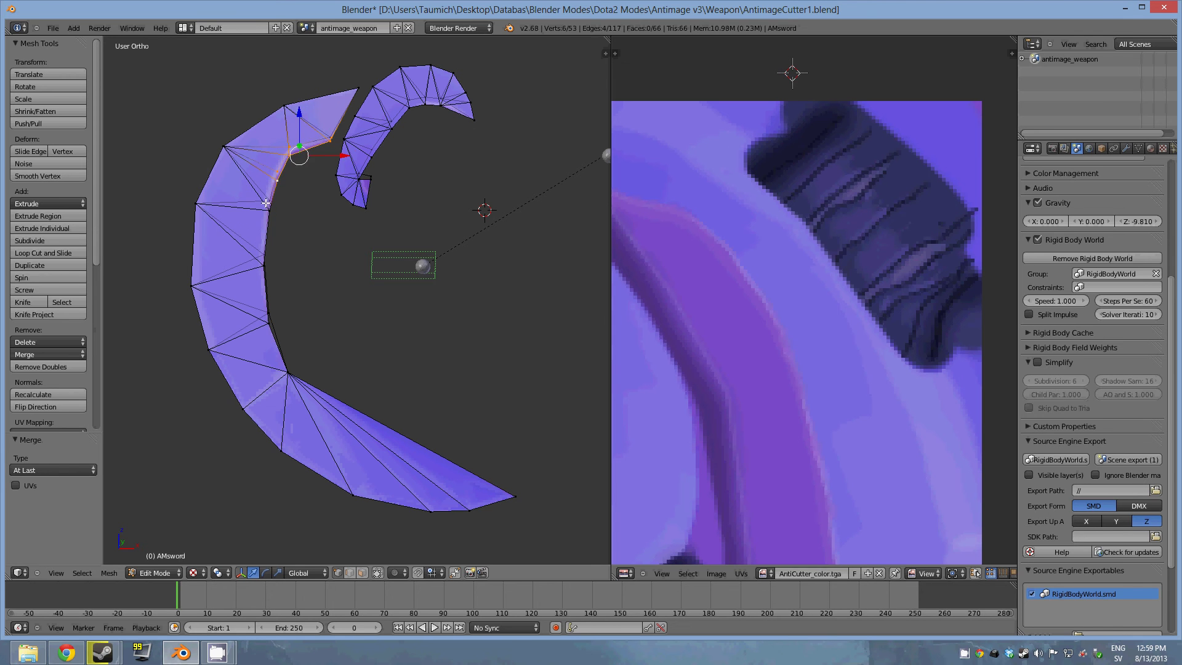
shift+right_click(267, 203)
shift+right_click(264, 266)
shift+right_click(269, 324)
shift+right_click(289, 365)
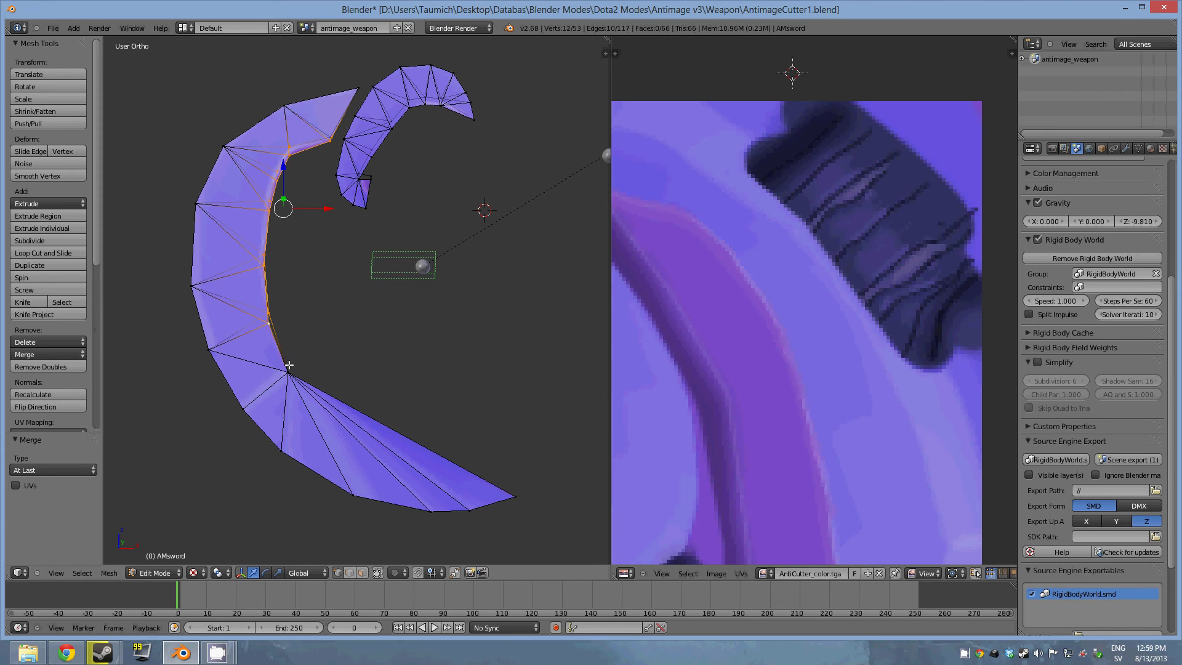
shift+right_click(288, 371)
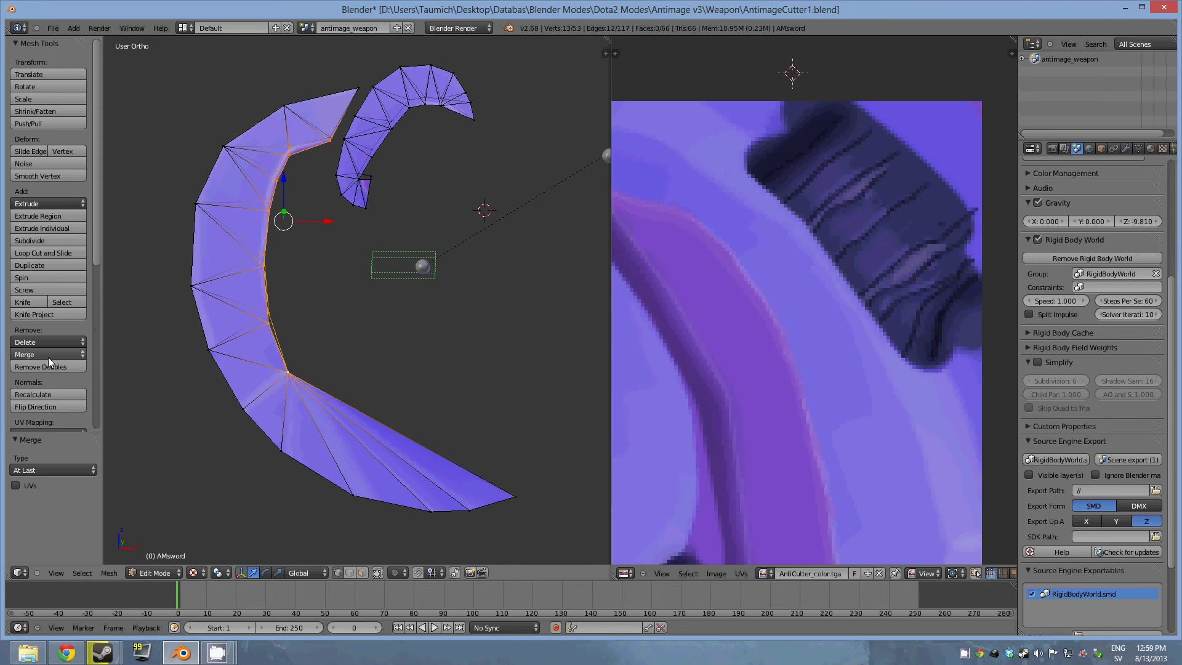
click(48, 358)
click(47, 380)
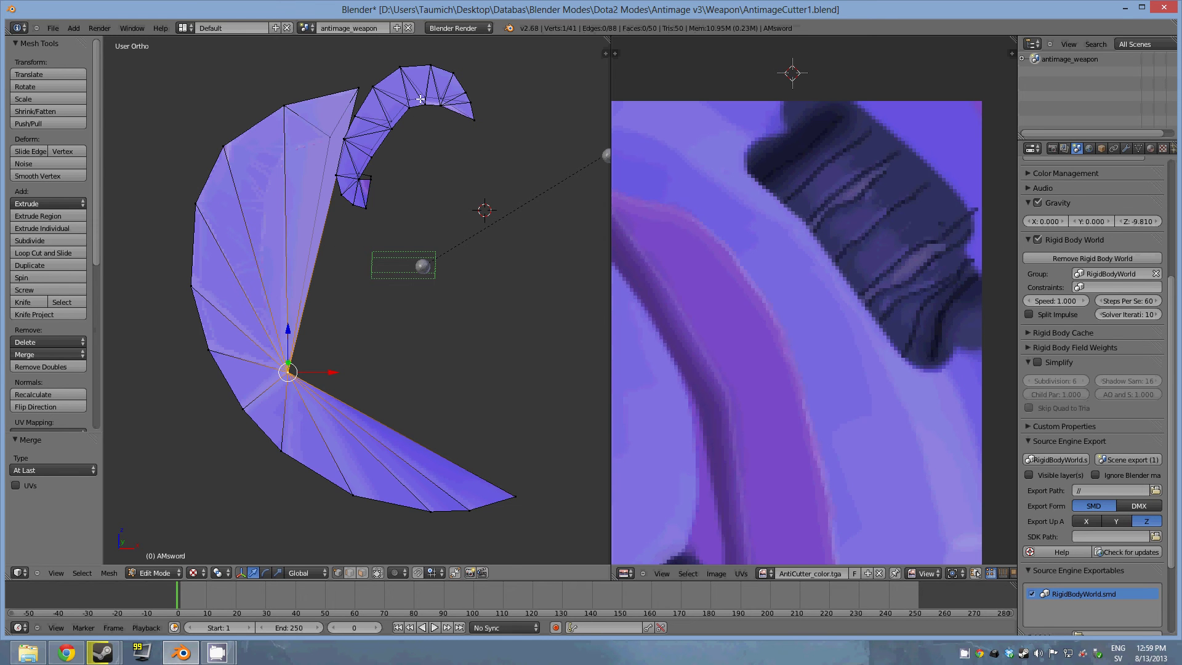
Weld the blade's tip vertex into the fan-centre vertex with Merge At Last
right_click(366, 207)
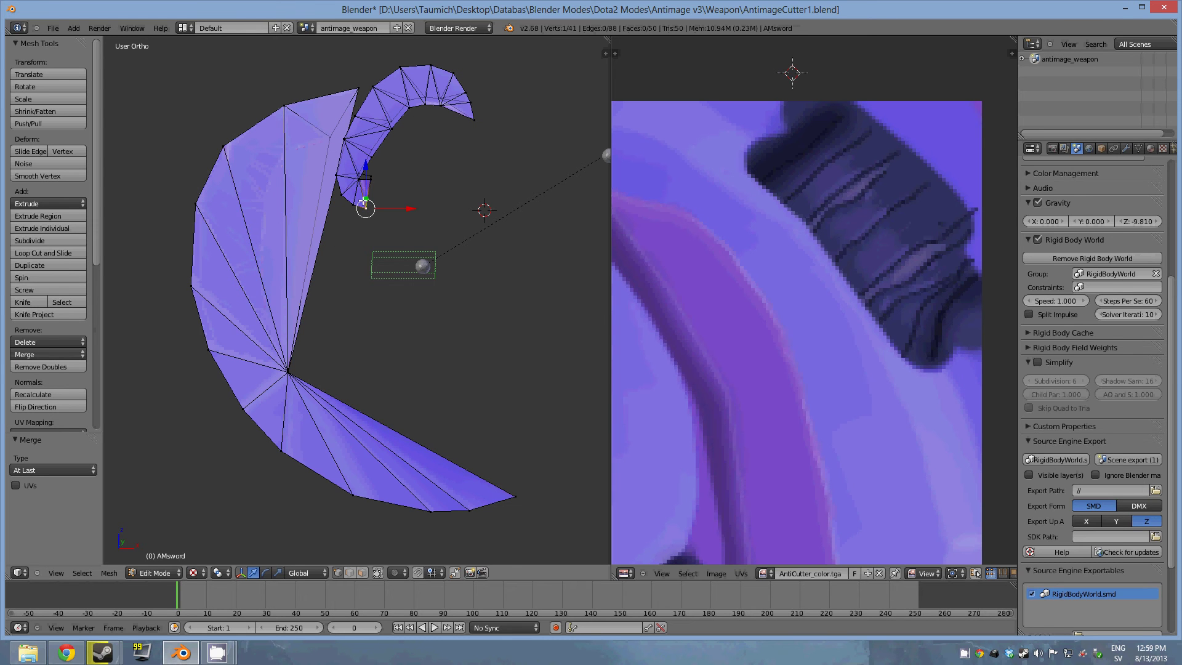
shift+middle_drag(399, 277, 424, 317)
right_click(311, 413)
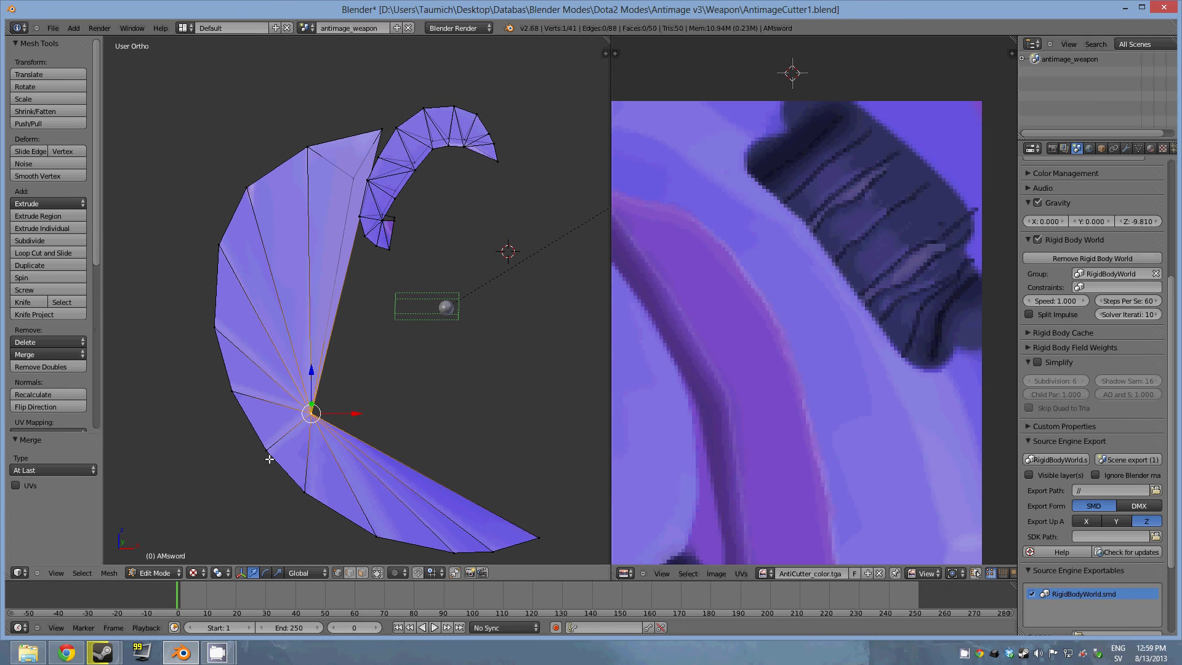
shift+right_click(266, 449)
click(26, 354)
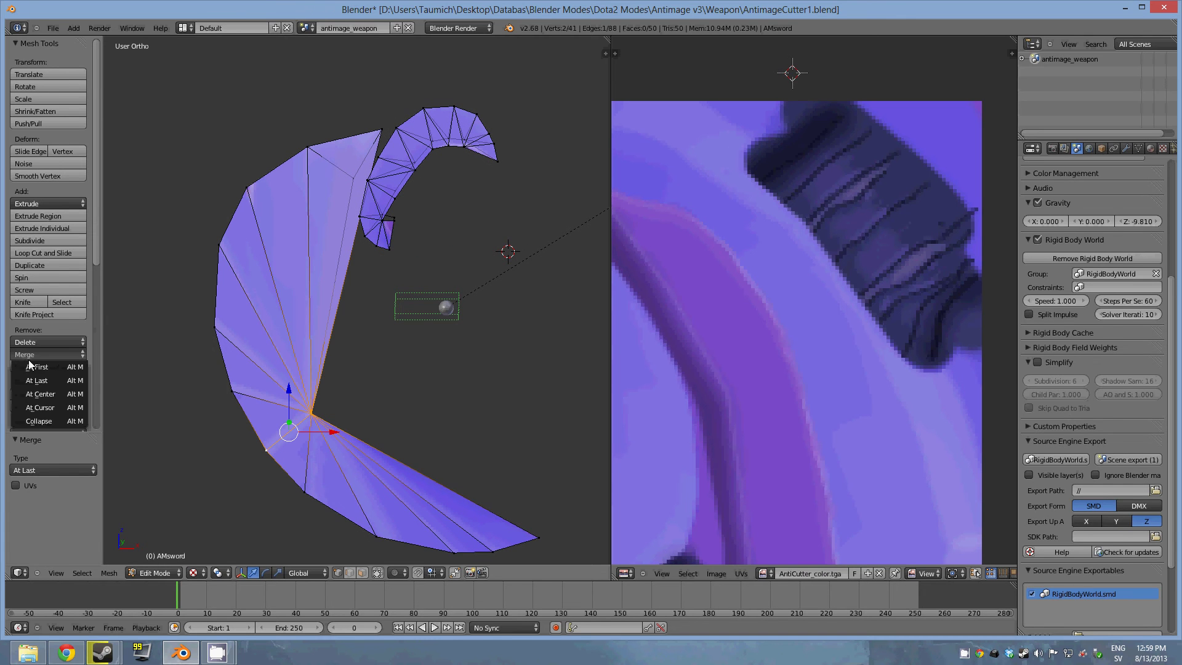
click(45, 380)
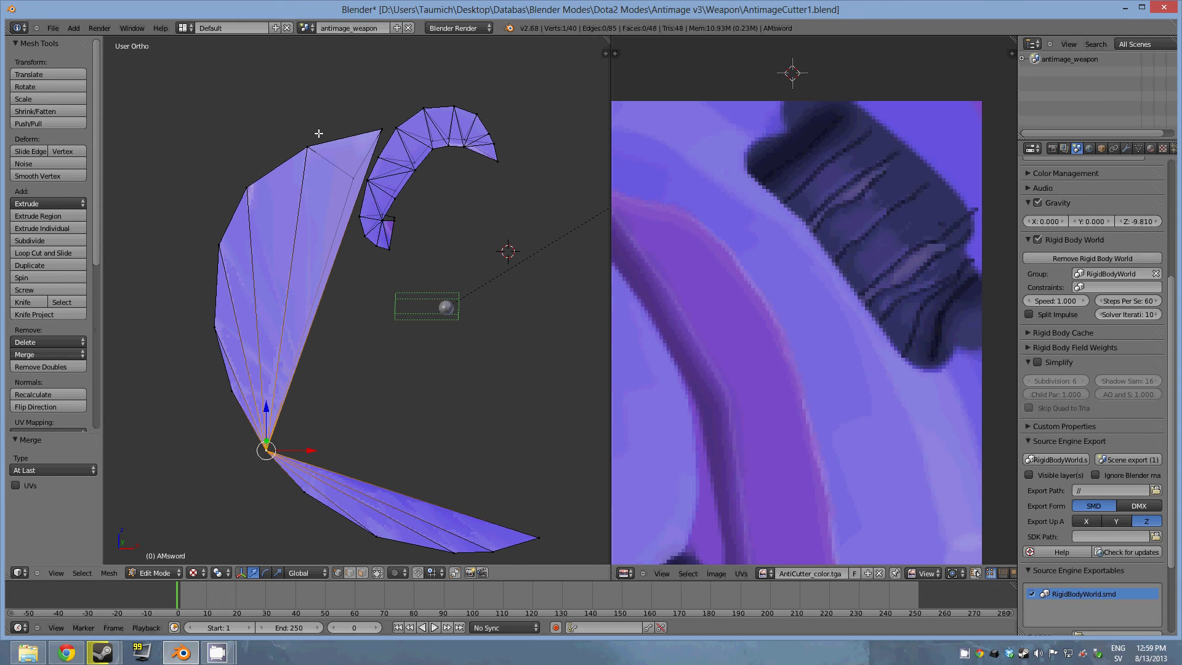
Delete only the faces around a vertex near the crescent
right_click(353, 176)
key(x)
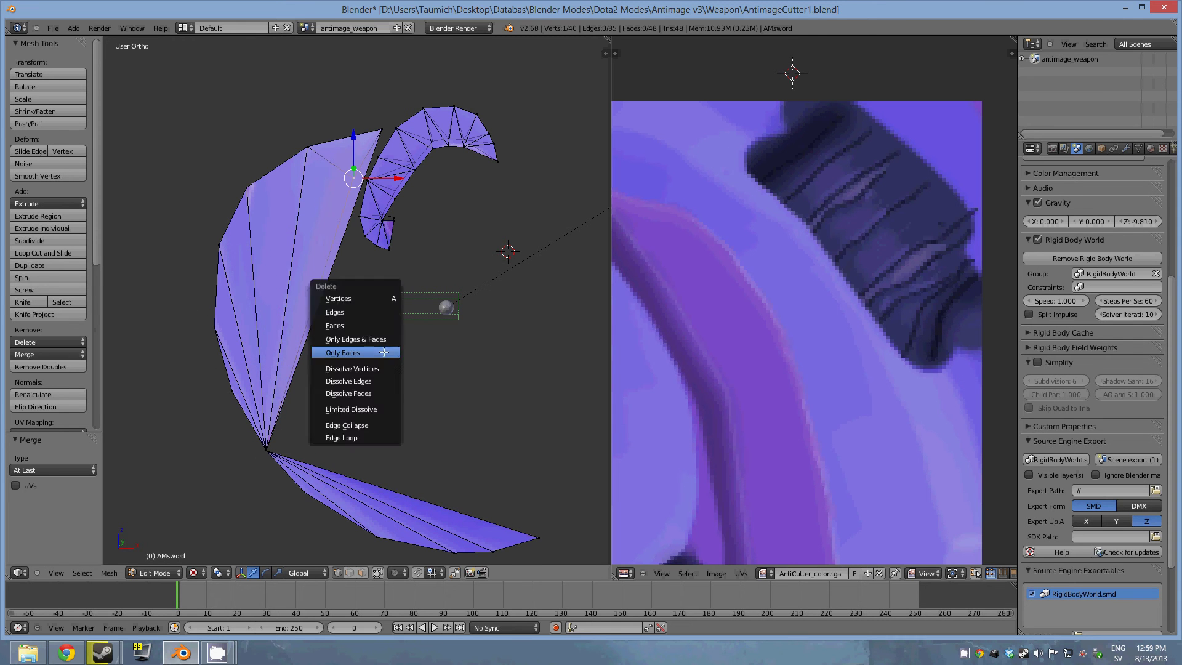
click(384, 353)
middle_drag(386, 352, 357, 386)
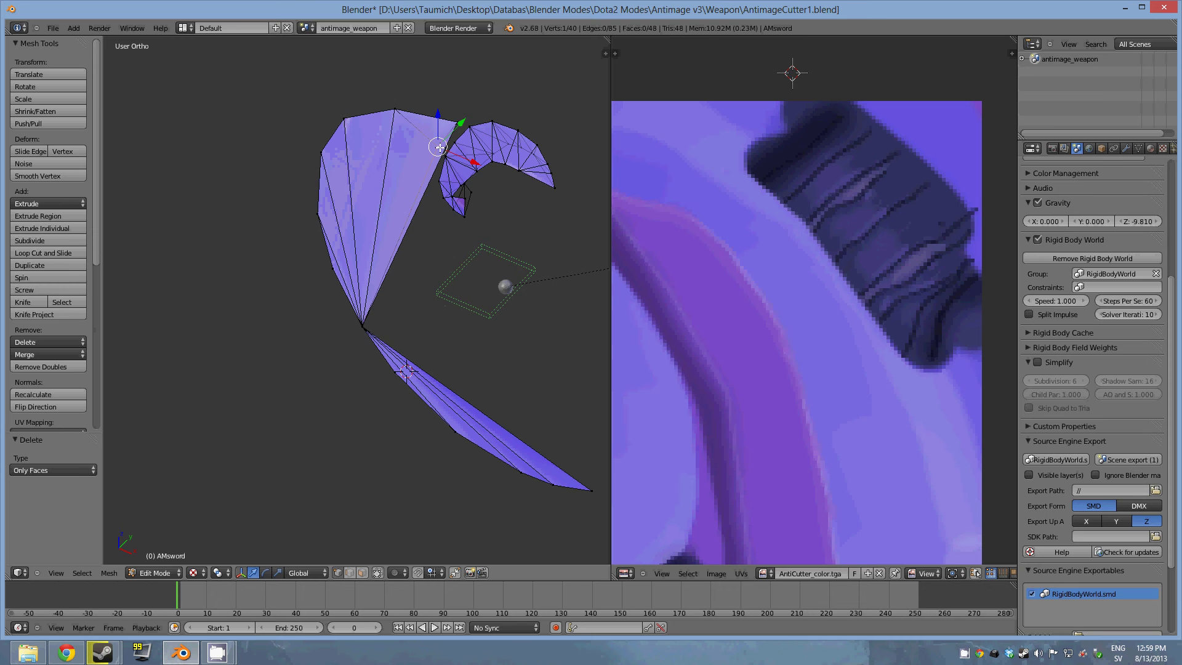
Merge a tall-triangle vertex with a second vertex at the last one
key(a)
mouse_move(439, 262)
middle_down()
mouse_move(359, 216)
mouse_move(229, 241)
middle_up()
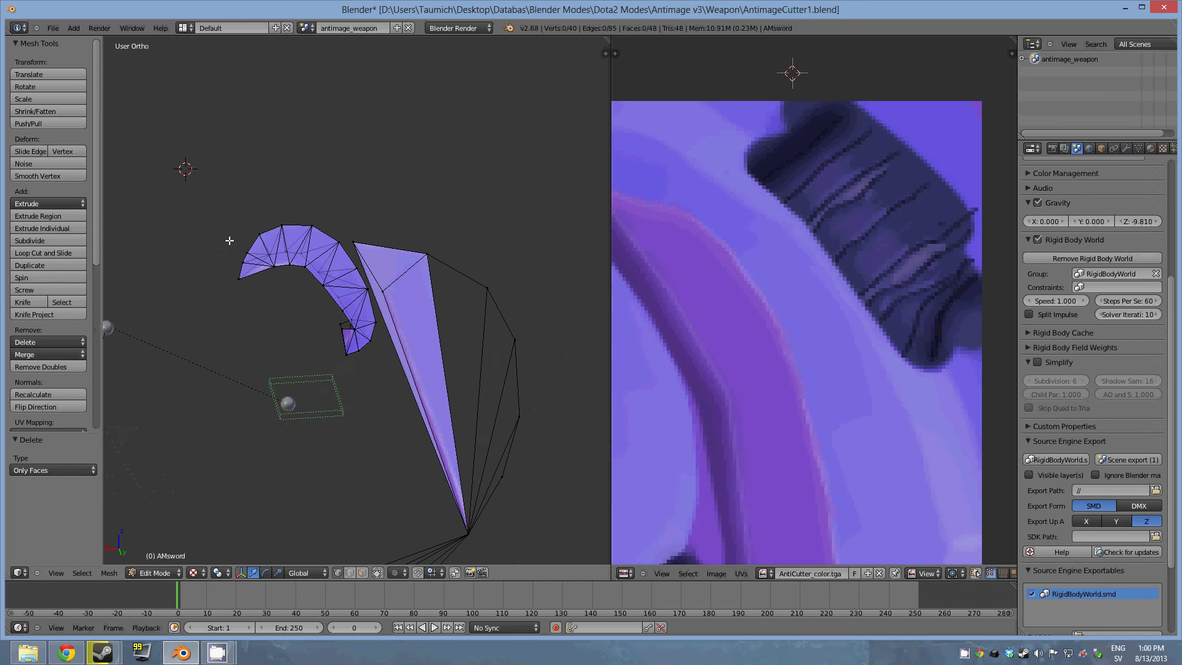
right_click(383, 291)
scroll(392, 298, up, 1)
scroll(410, 331, up, 1)
mouse_move(410, 331)
middle_down()
mouse_move(417, 251)
mouse_move(397, 277)
mouse_move(349, 132)
middle_up()
shift+right_click(348, 133)
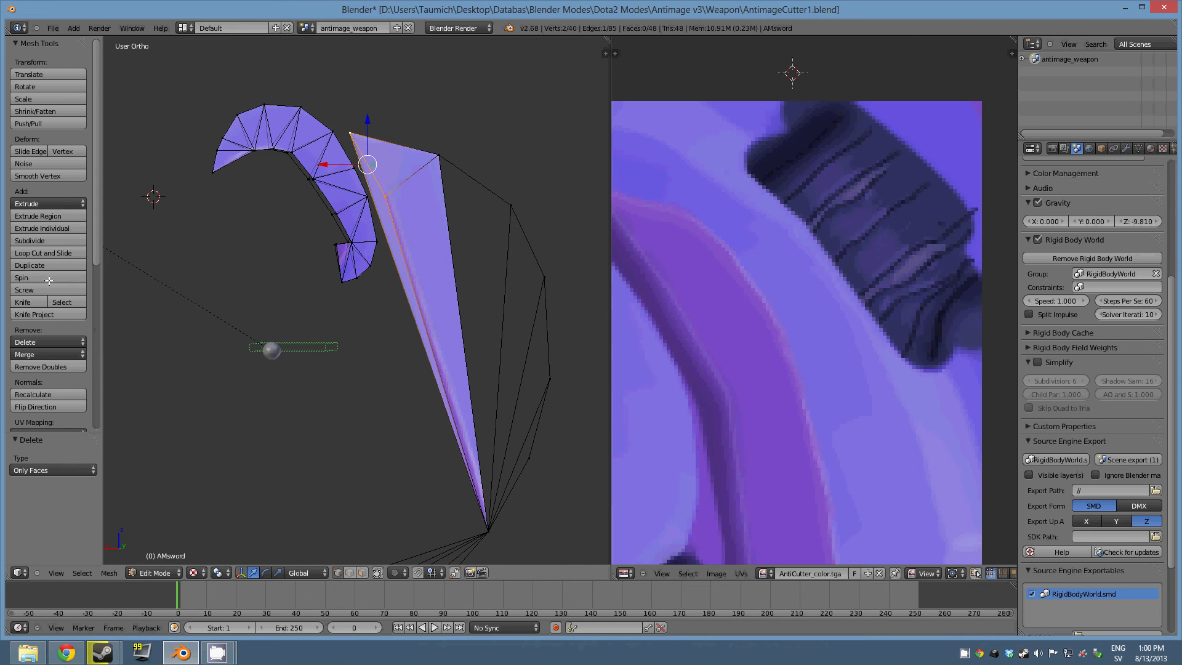
click(39, 352)
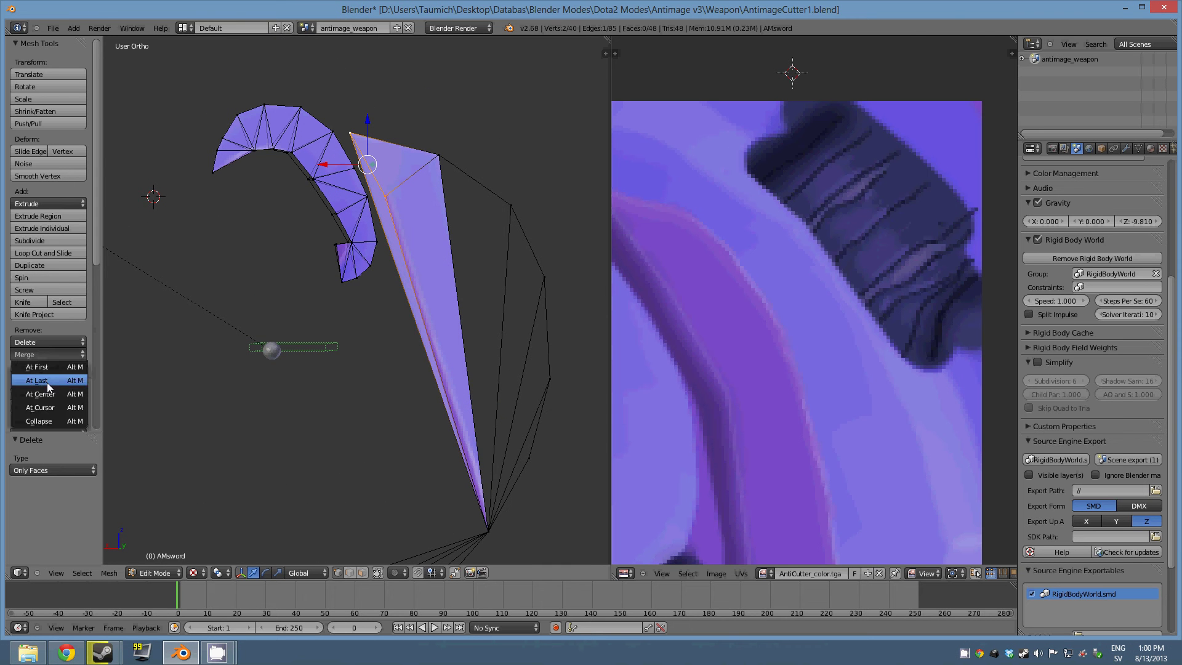
click(47, 381)
mouse_move(476, 437)
middle_down()
mouse_move(384, 434)
mouse_move(462, 463)
mouse_move(420, 434)
mouse_move(533, 396)
middle_up()
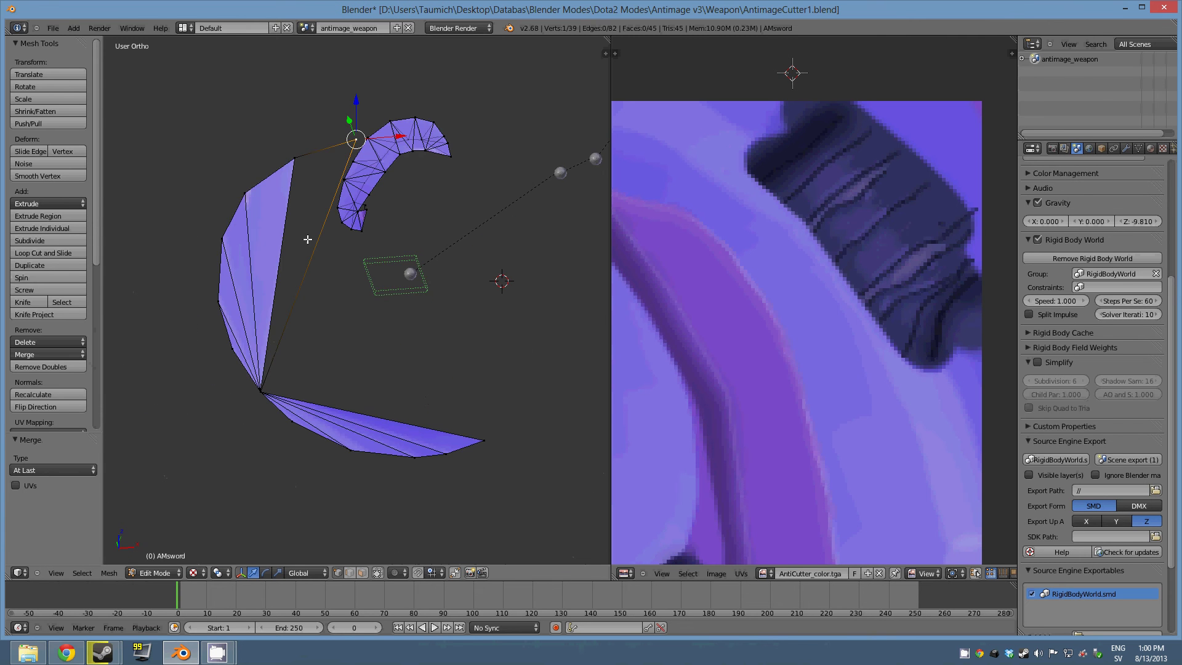
mouse_move(309, 237)
middle_down()
mouse_move(256, 467)
mouse_move(420, 322)
mouse_move(416, 291)
mouse_move(430, 322)
mouse_move(427, 295)
middle_up()
scroll(420, 323, up, 2)
Merge the crescent's inner-edge vertices into one point
shift+right_click(417, 206)
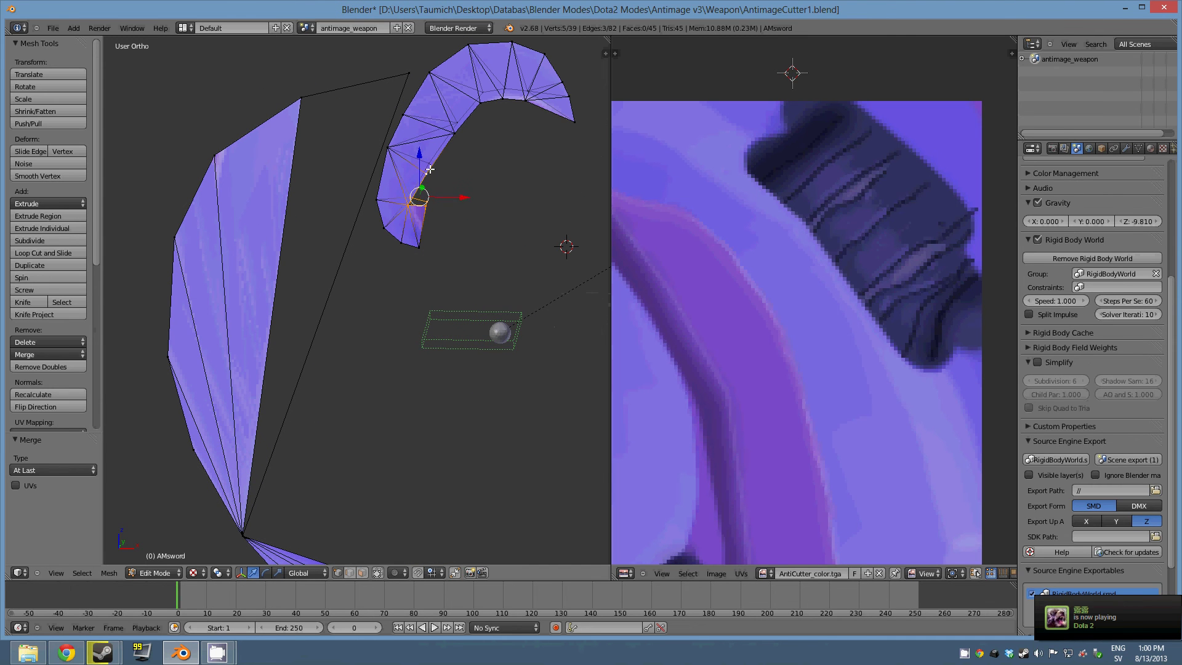
ctrl+right_click(481, 100)
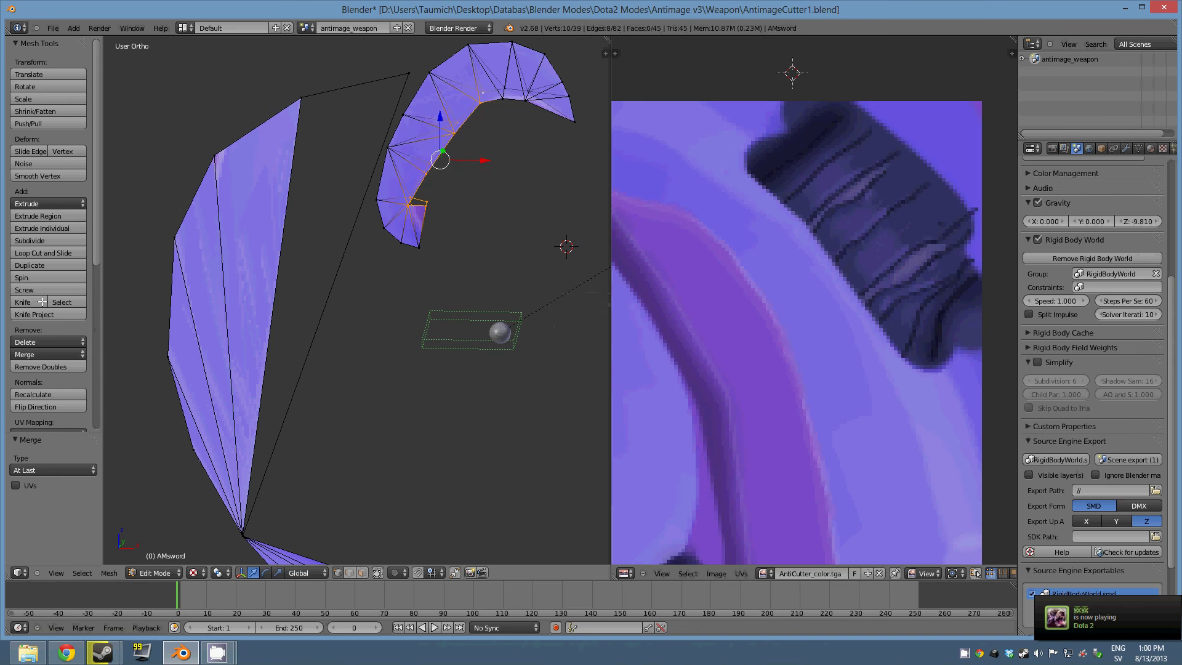
click(49, 354)
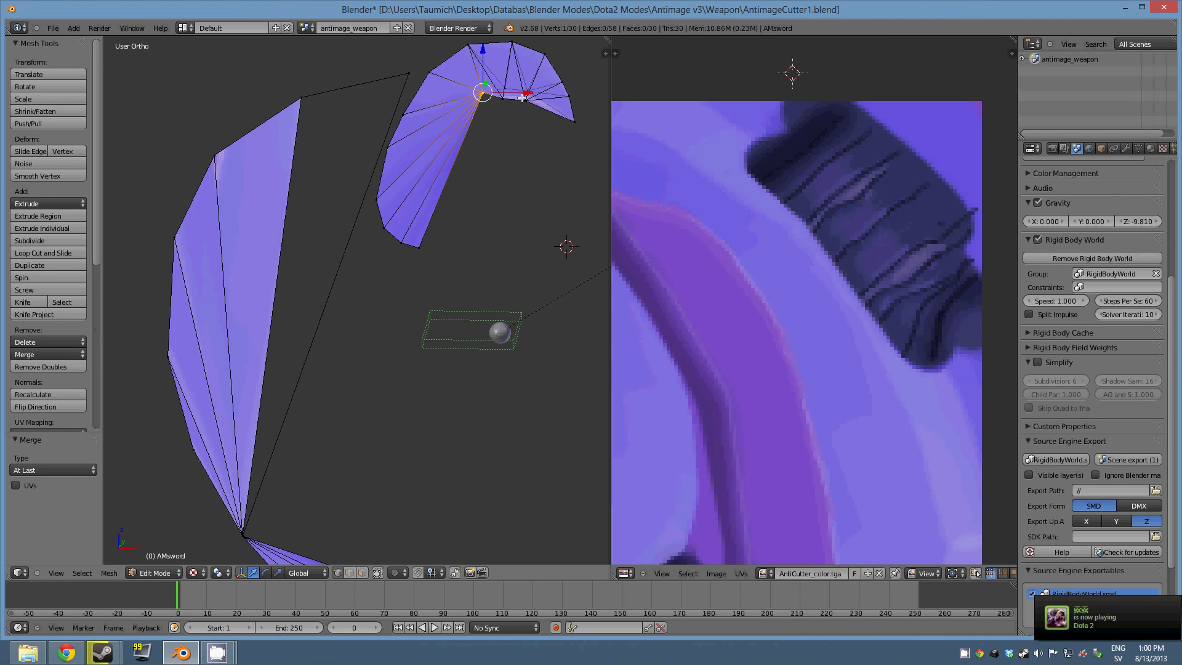
Merge the five upper-arc vertices into one and select the lower fan-centre vertex
ctrl+right_click(554, 94)
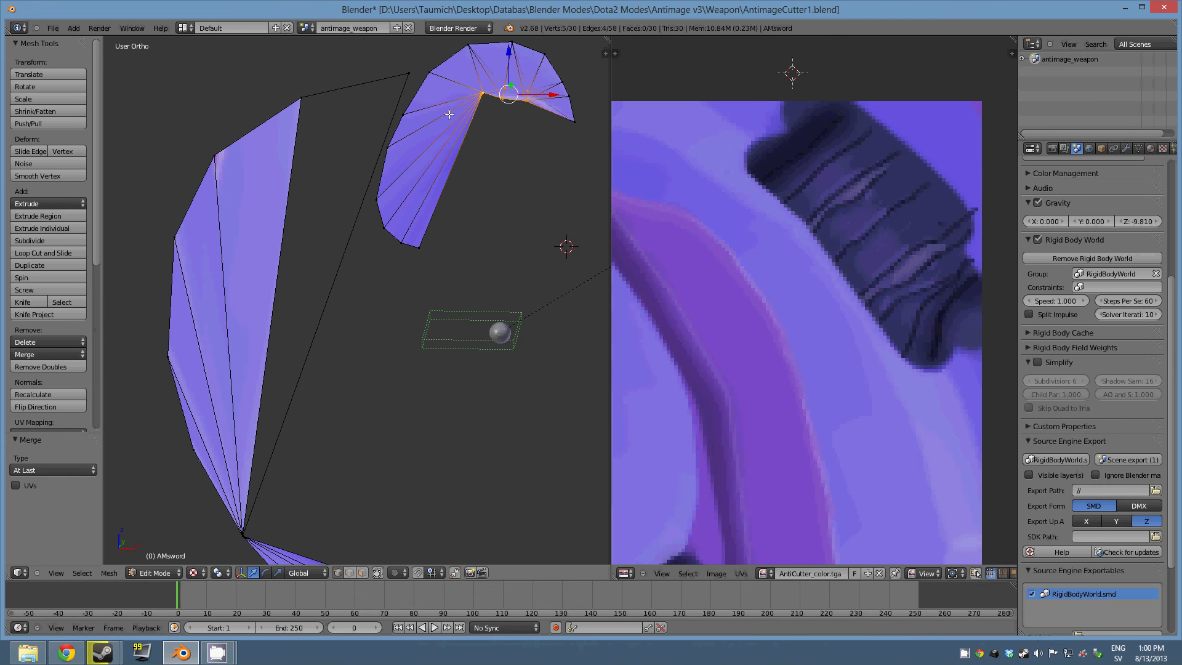
click(49, 354)
click(46, 374)
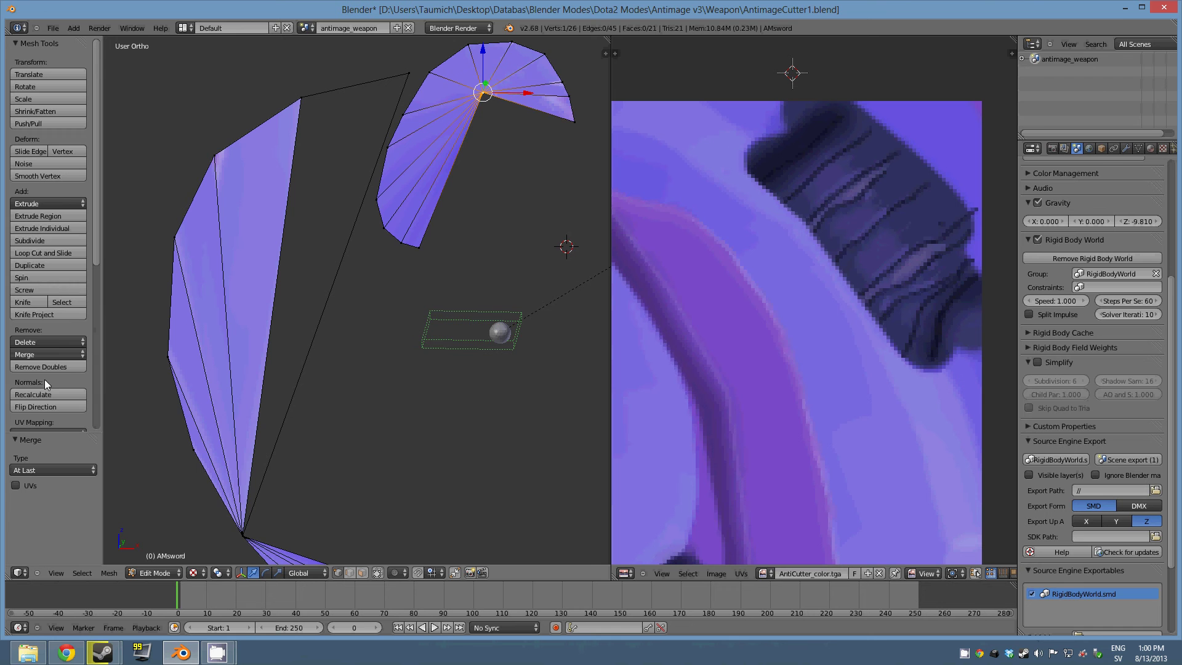
scroll(464, 260, down, 1)
scroll(465, 277, down, 2)
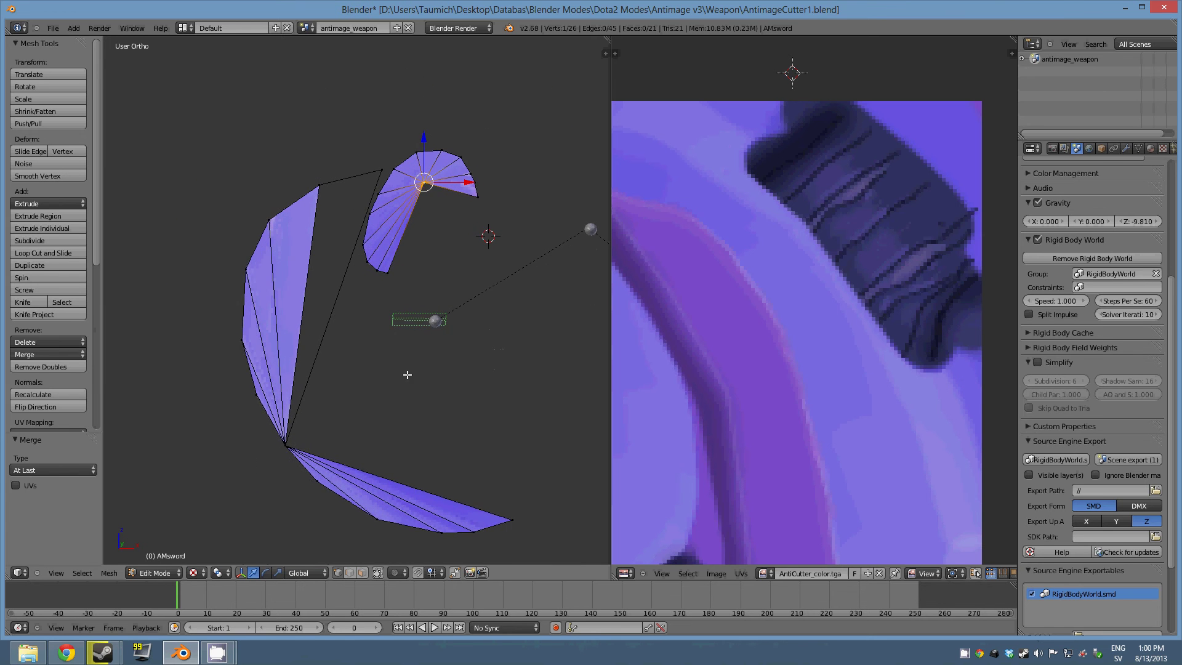
shift+middle_drag(429, 329, 339, 257)
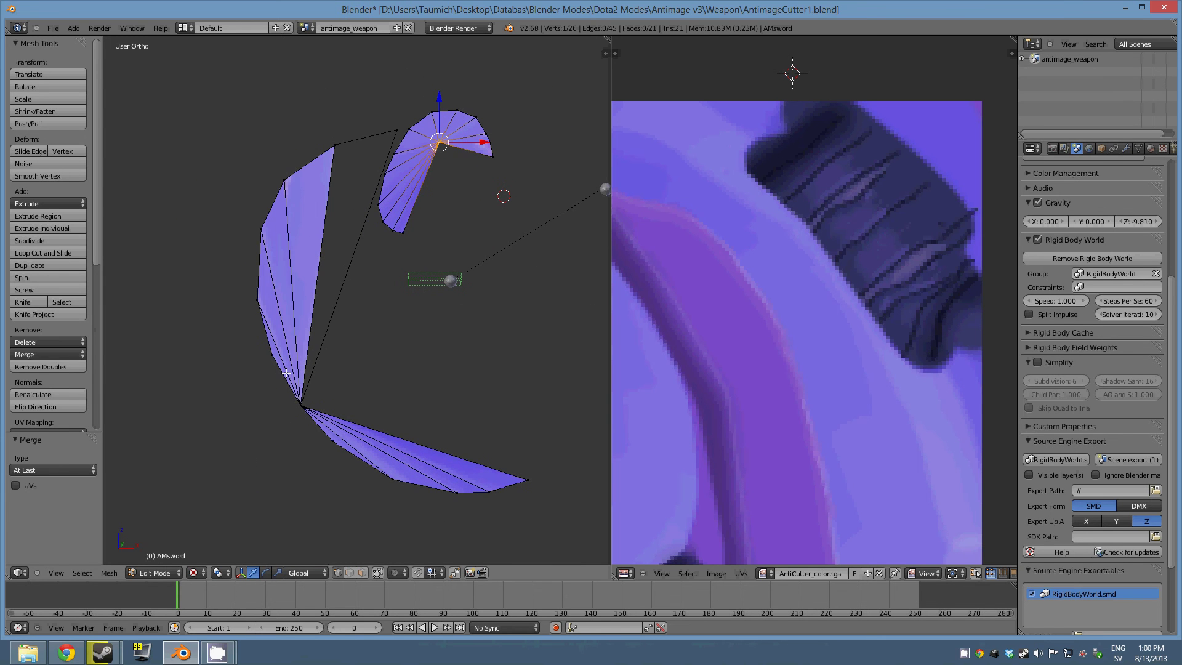
right_click(304, 408)
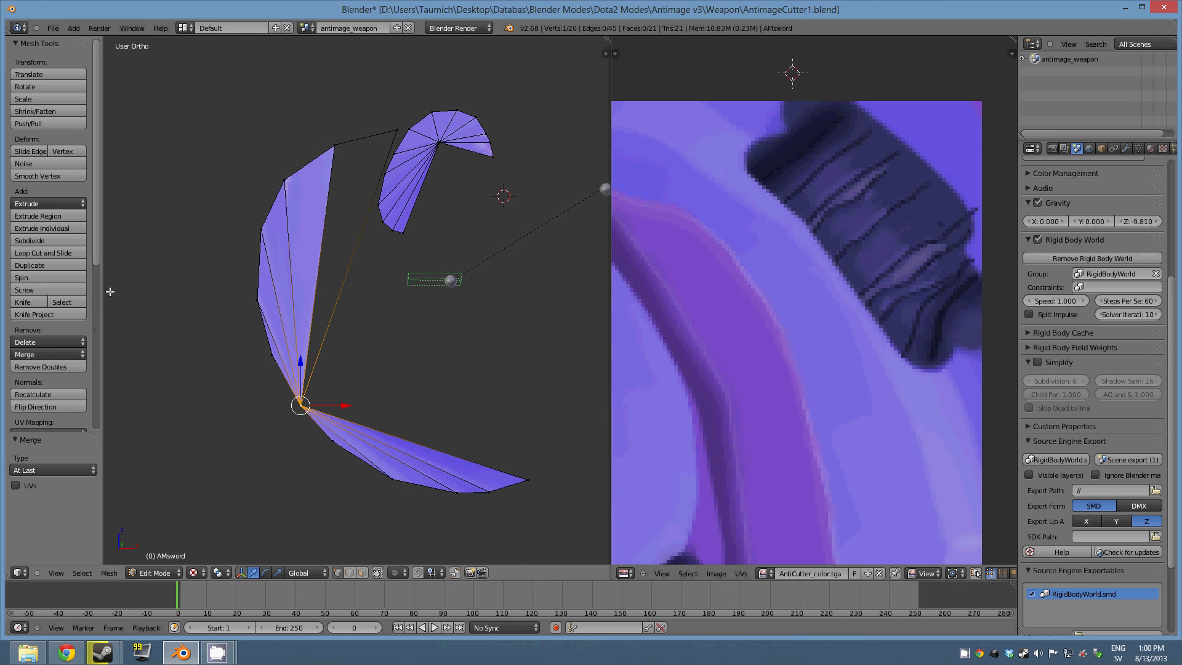
Make three knife cuts in the lower fan, from the top edge and left strip
click(28, 303)
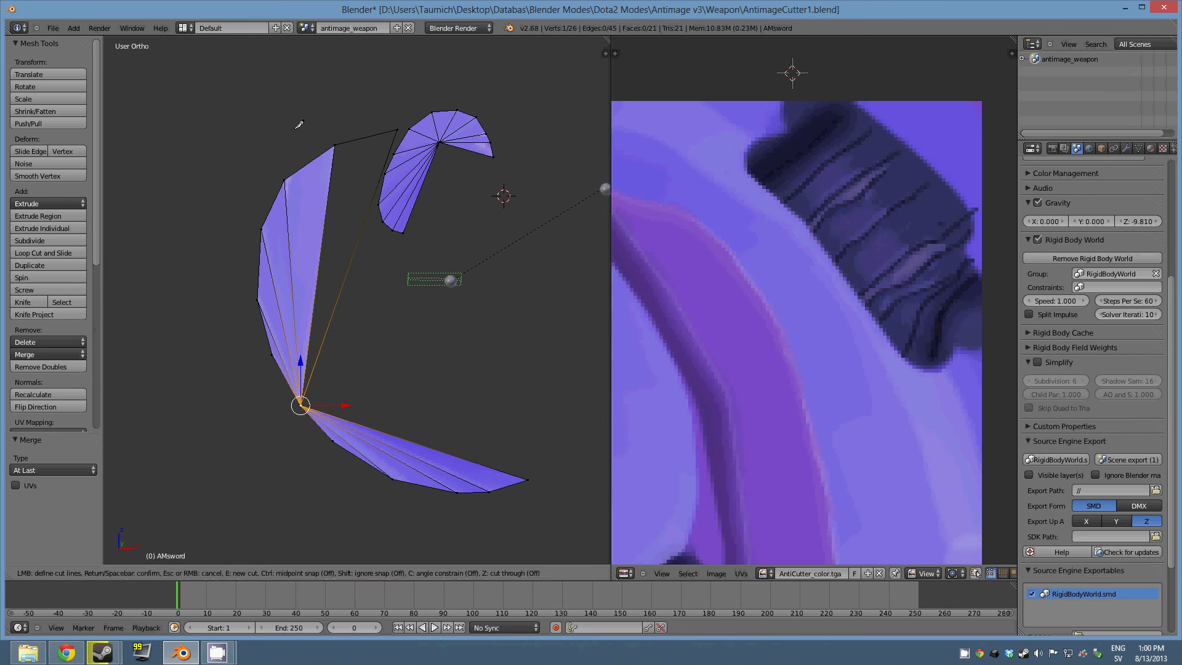
click(312, 174)
key(Return)
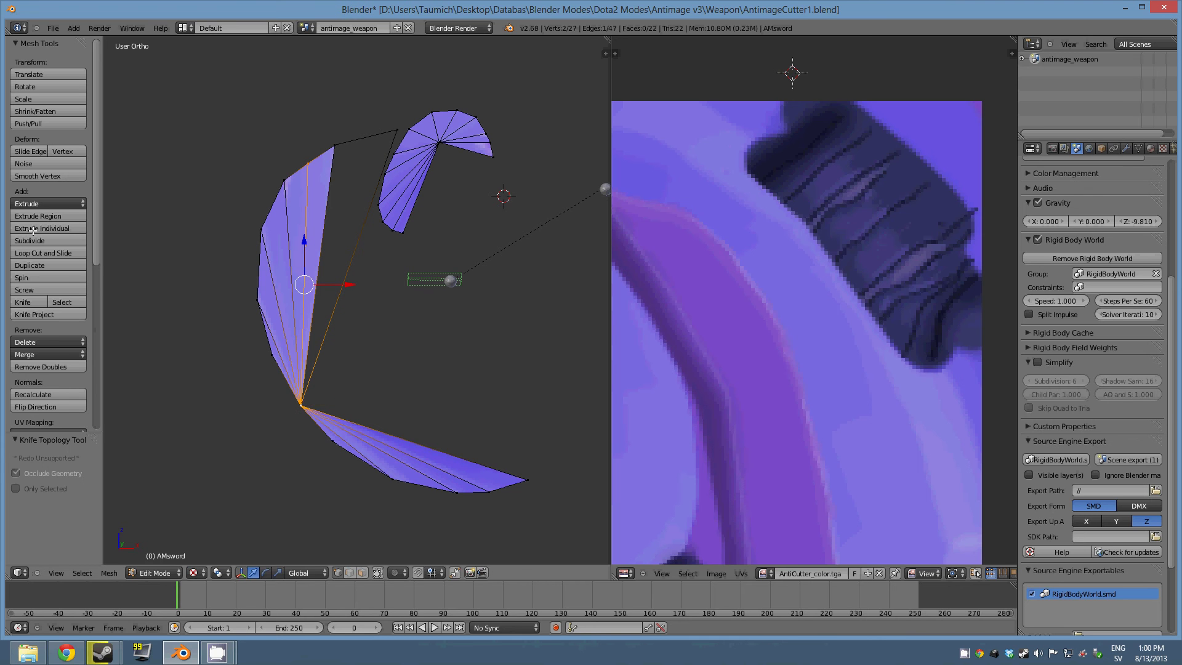
click(40, 304)
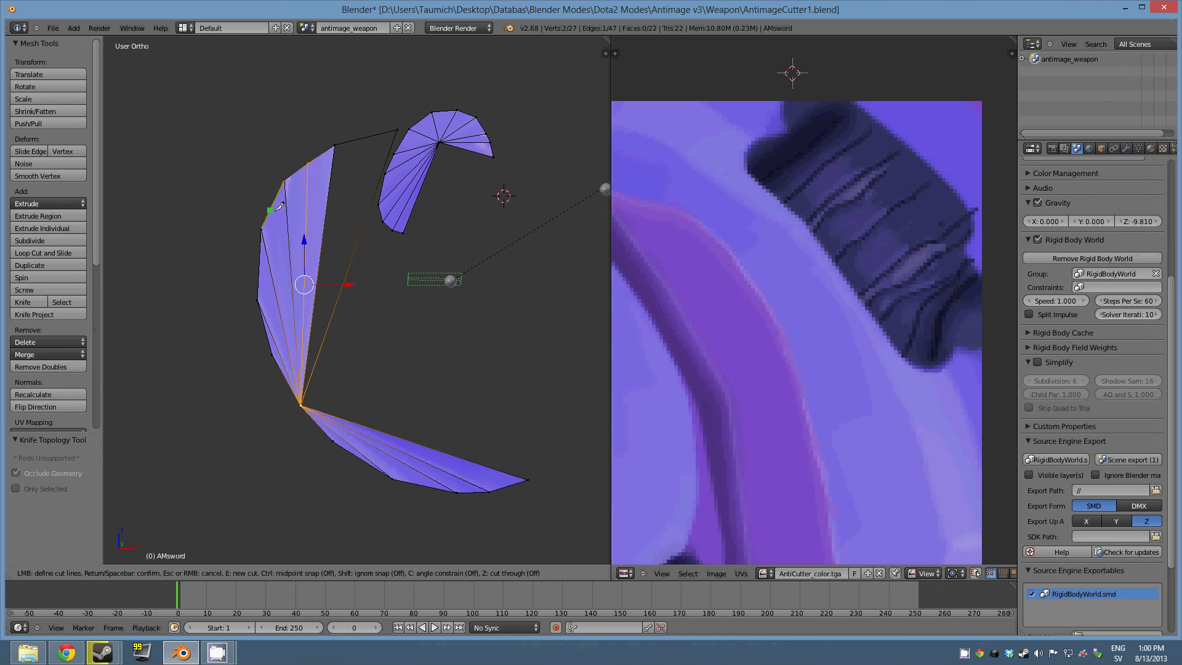
click(301, 403)
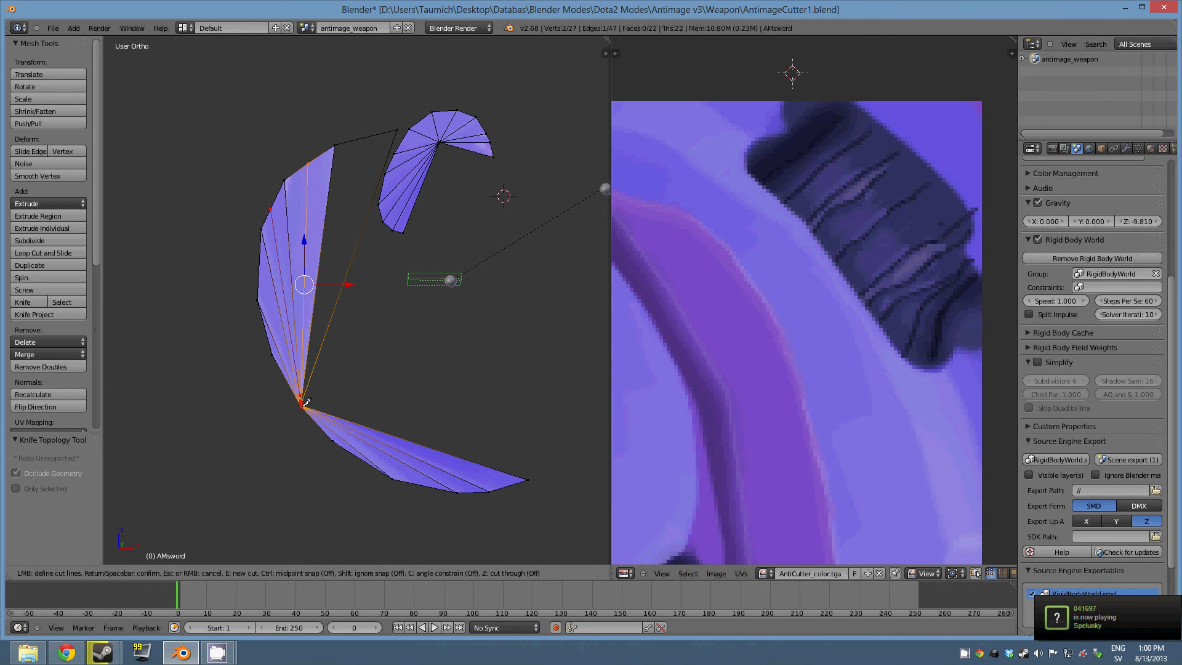
key(Return)
click(28, 302)
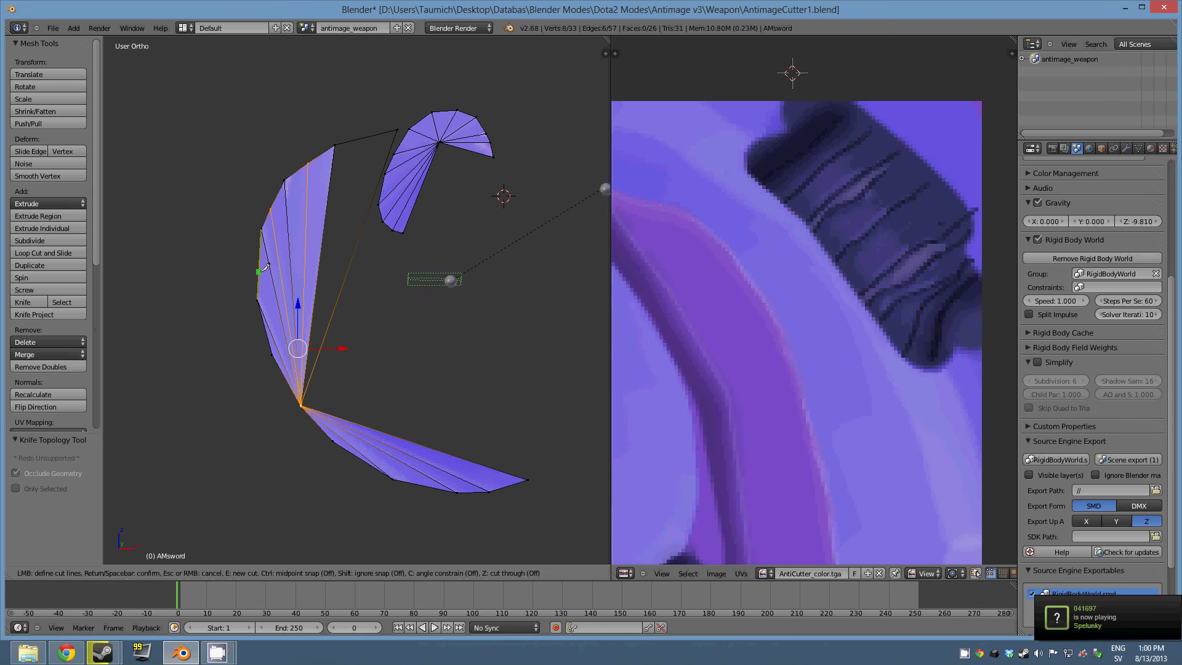
click(305, 403)
key(Return)
Make more knife cuts at the lower fan vertex, starting one from the wing tip
click(28, 303)
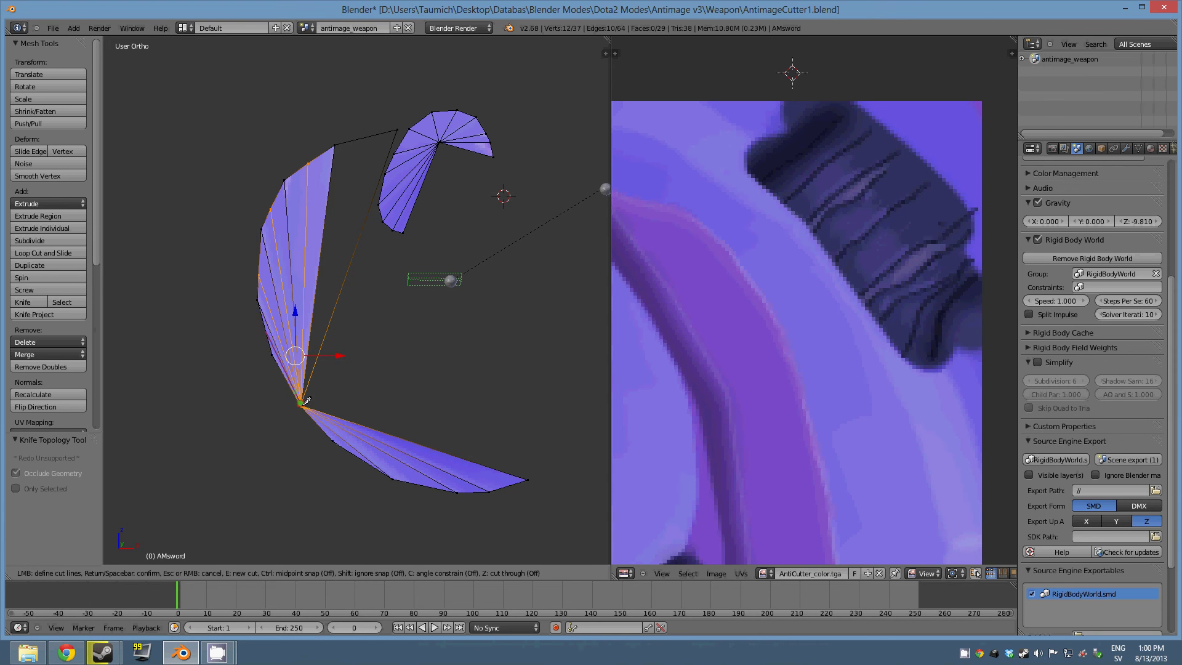
key(Return)
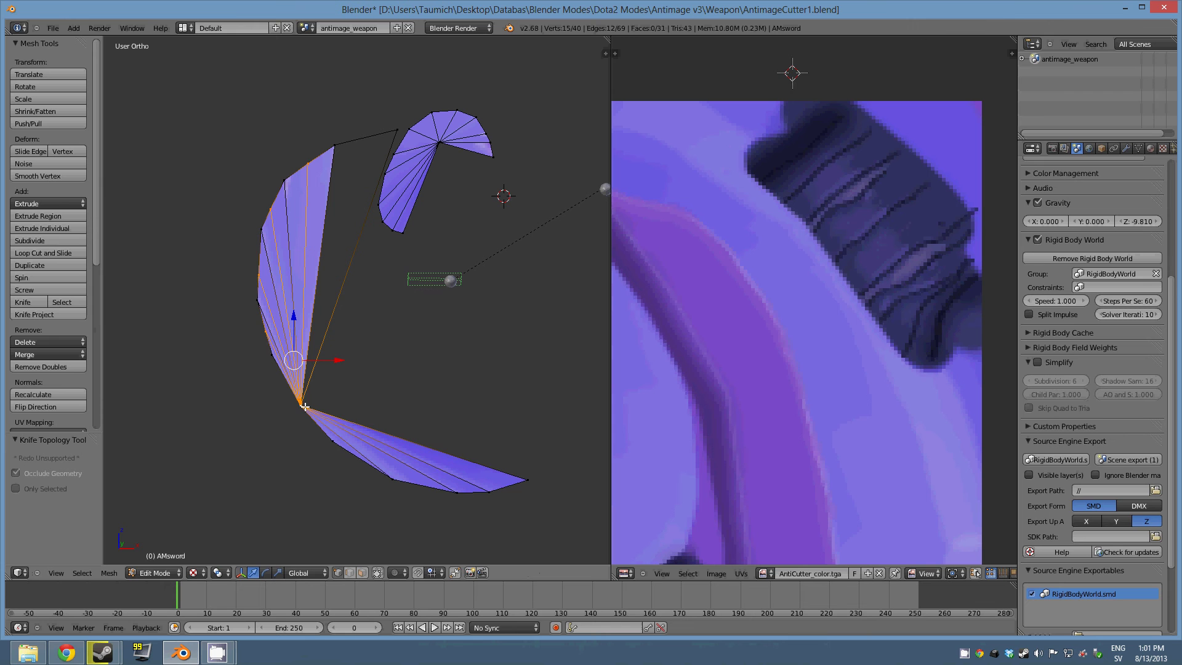
click(23, 302)
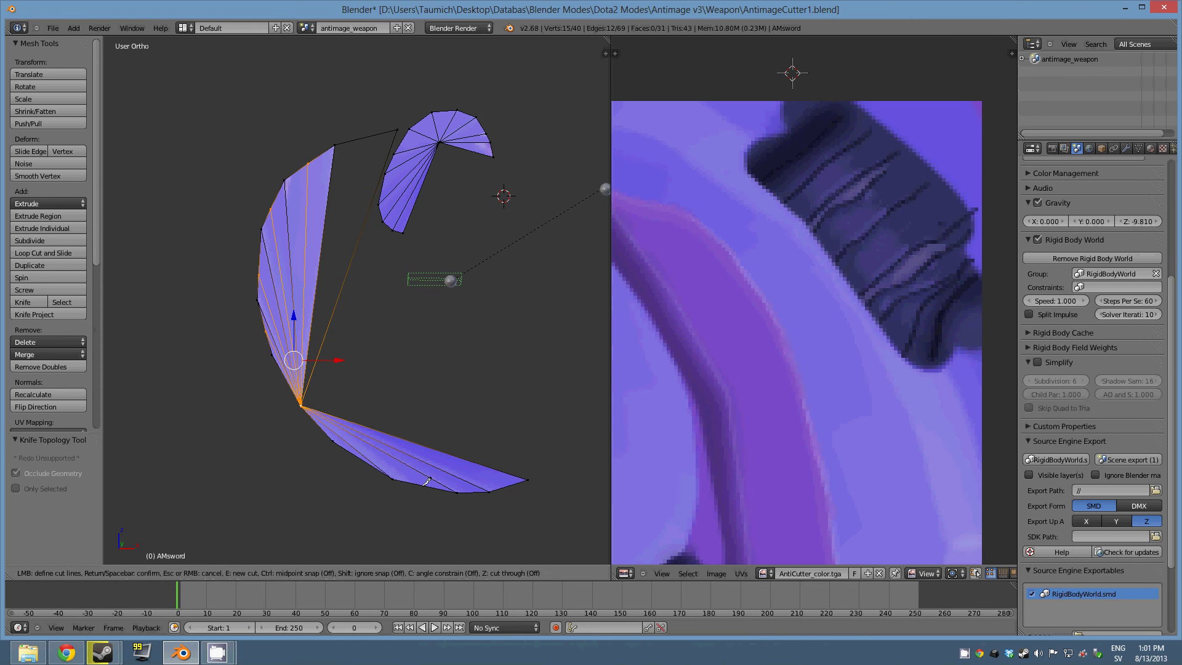
click(311, 408)
key(Return)
click(27, 302)
click(305, 400)
key(Return)
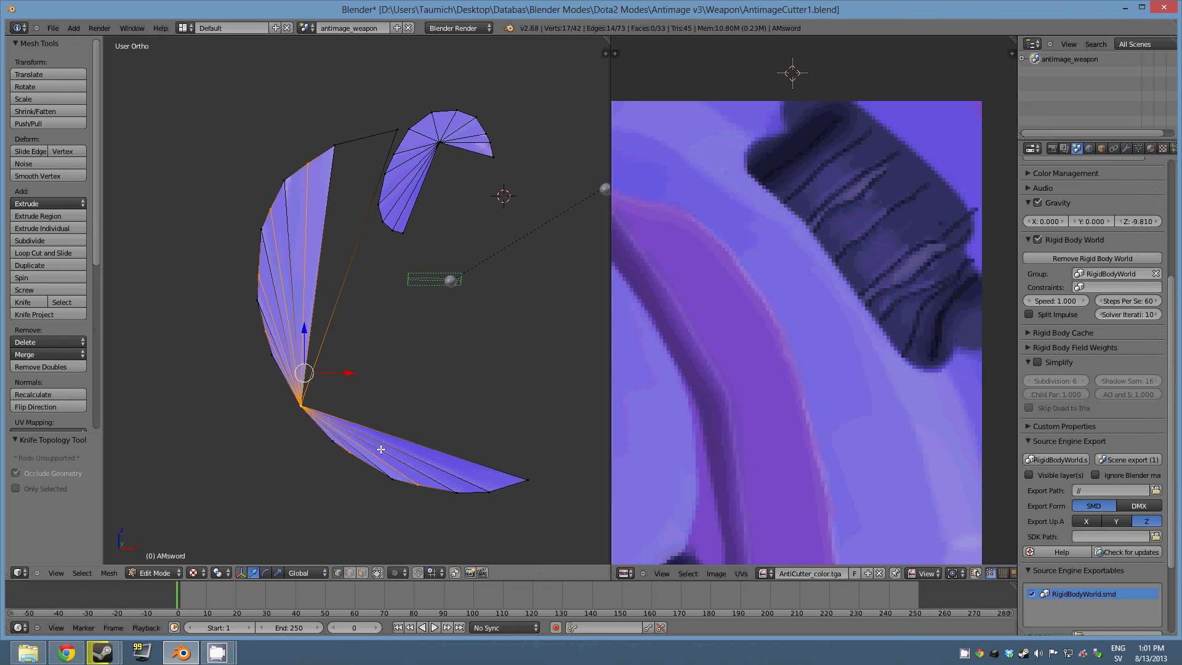
click(32, 301)
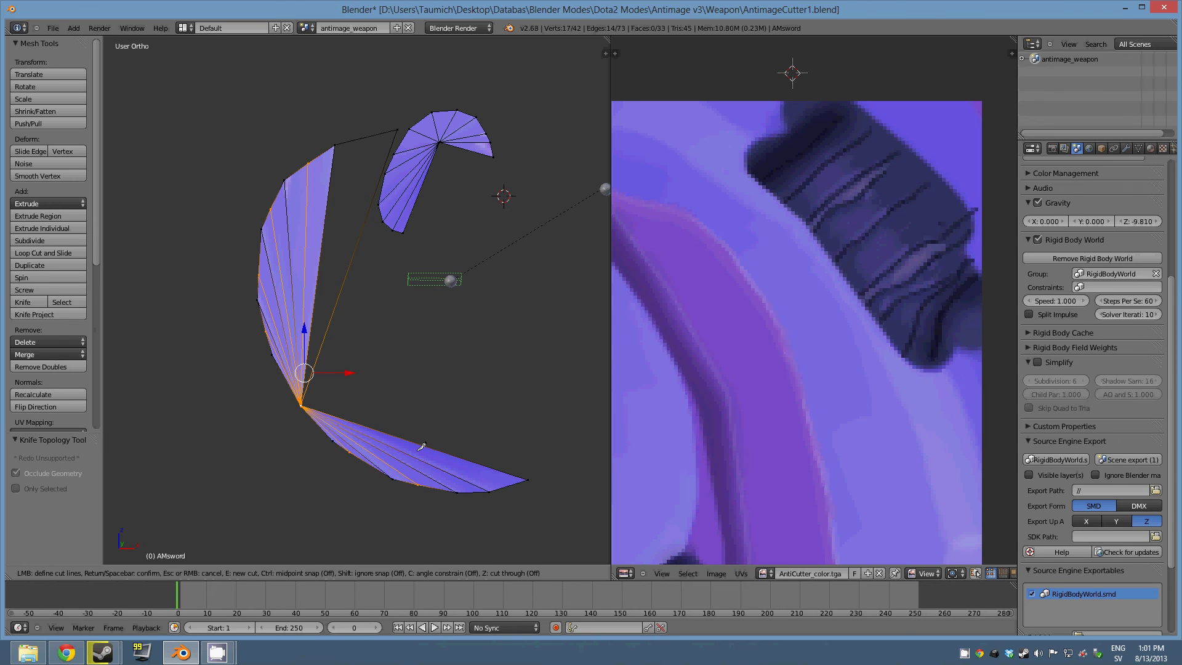
click(514, 479)
Confirm the wing-tip cut and nudge an upper-fan vertex along the X axis
key(Return)
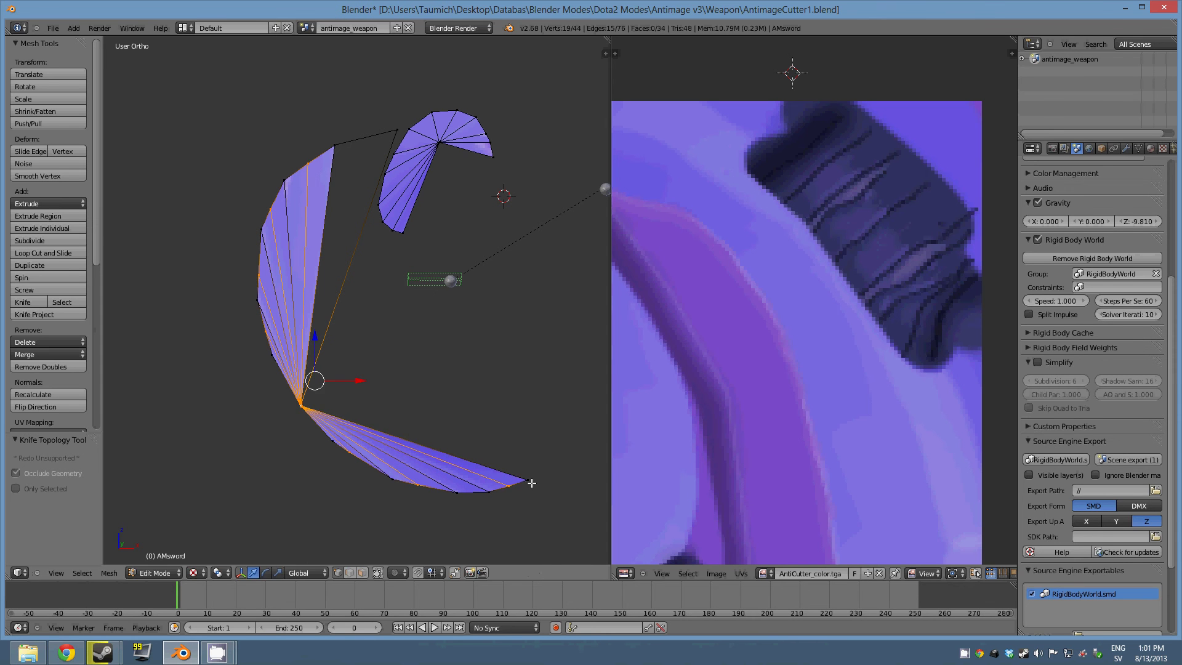
right_click(529, 481)
right_click(391, 136)
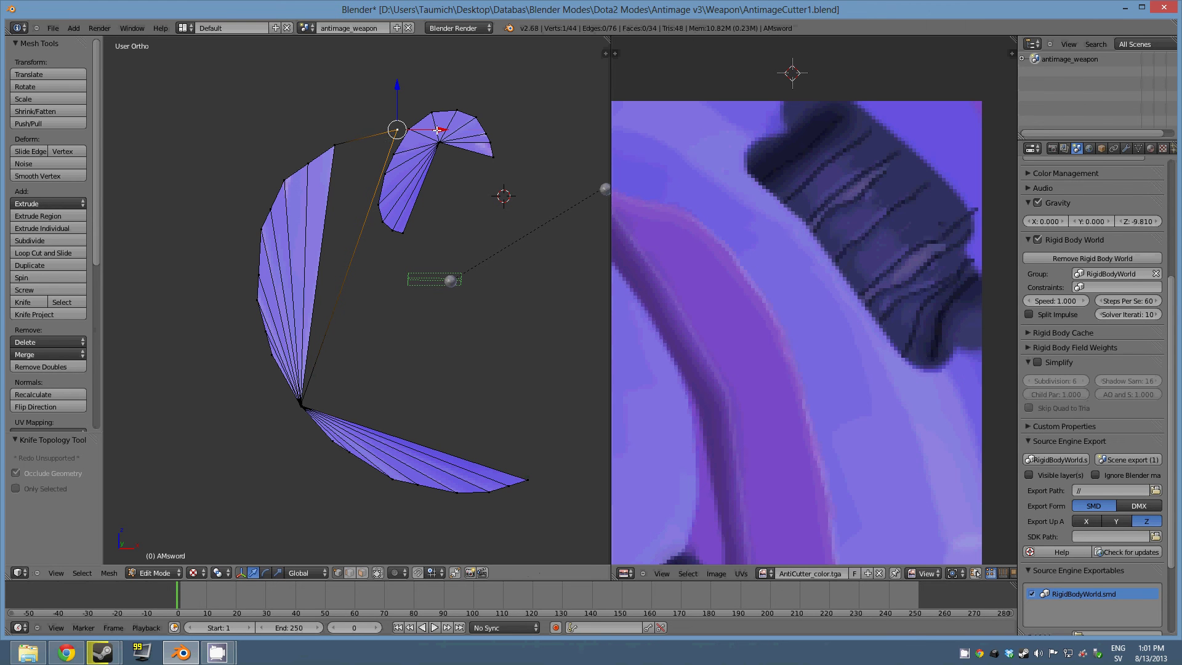
key(g)
key(x)
click(373, 152)
Knife-cut a new edge from near the upper end down to the central vertex
key(k)
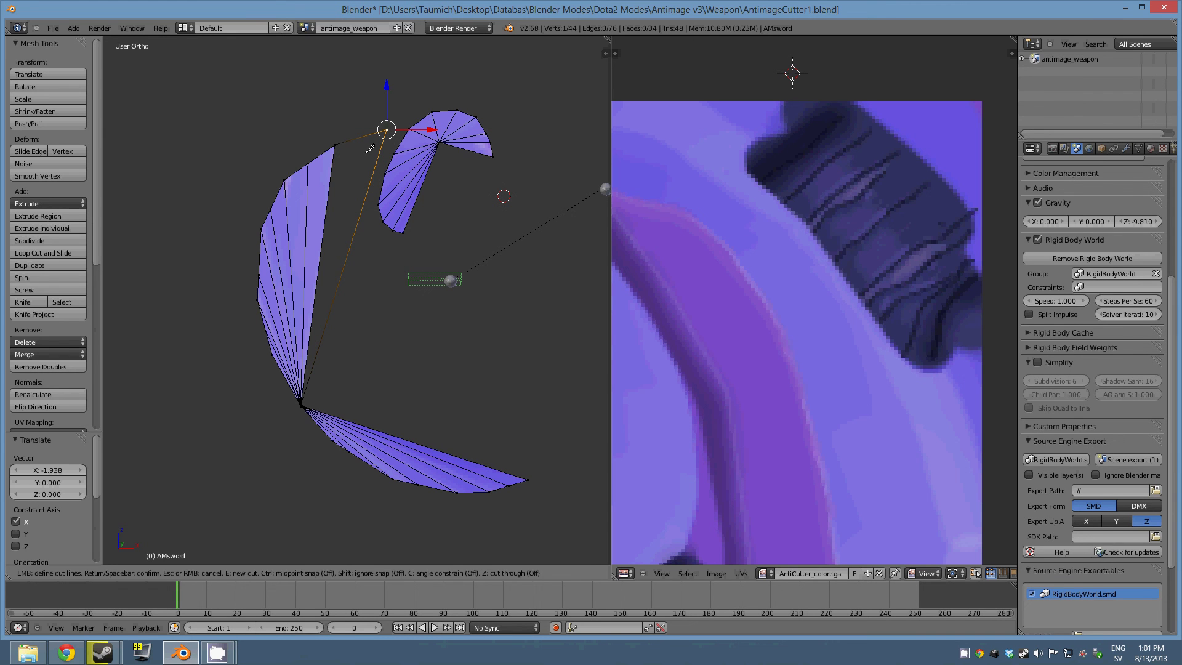
click(359, 138)
click(306, 403)
key(Return)
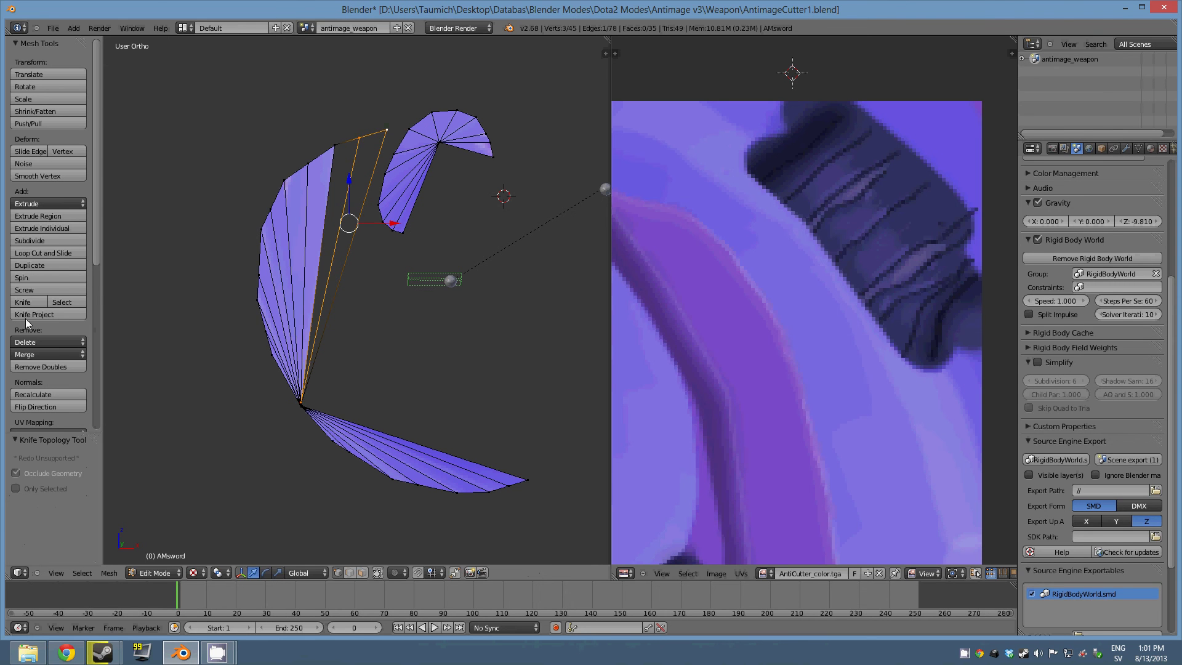
click(27, 302)
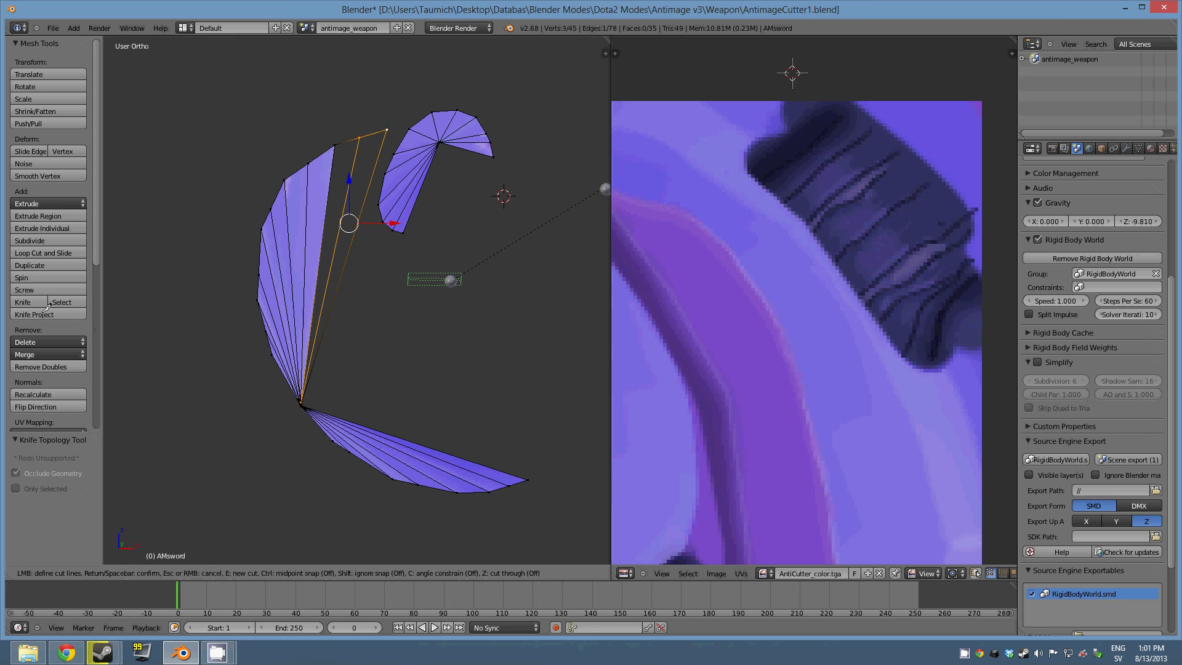
key(Escape)
Box-select the overlapping fan-centre vertices and merge them at their centre
right_click(311, 377)
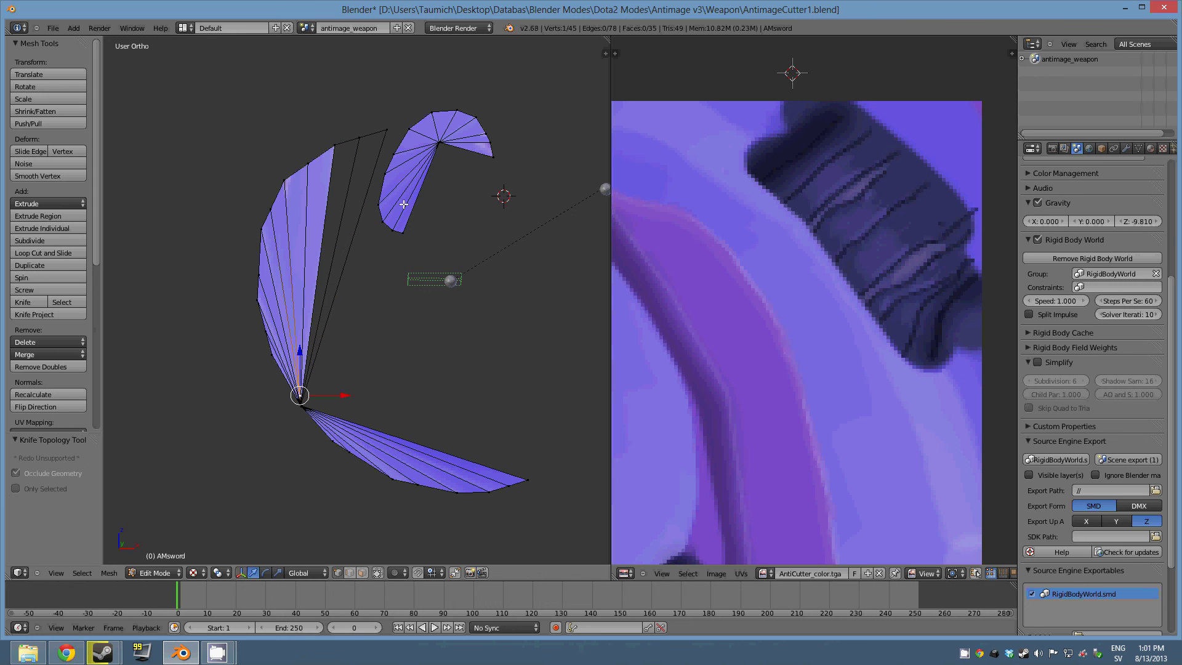
right_click(404, 203)
right_click(296, 416)
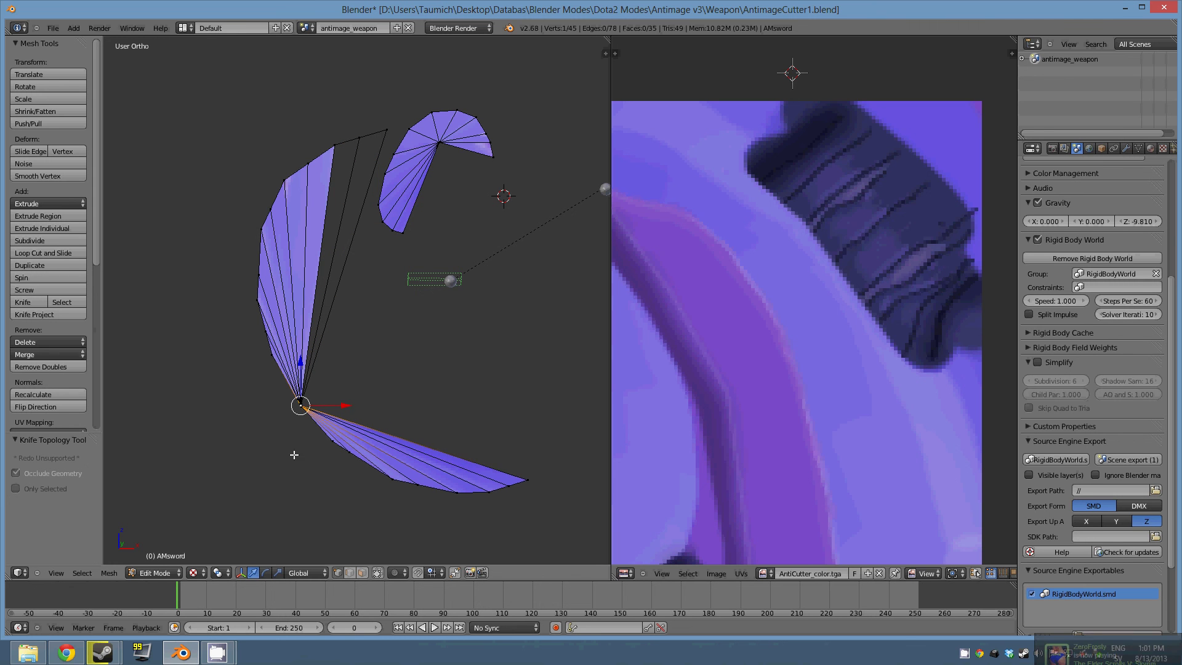
shift+middle_drag(298, 423, 299, 453)
key(b)
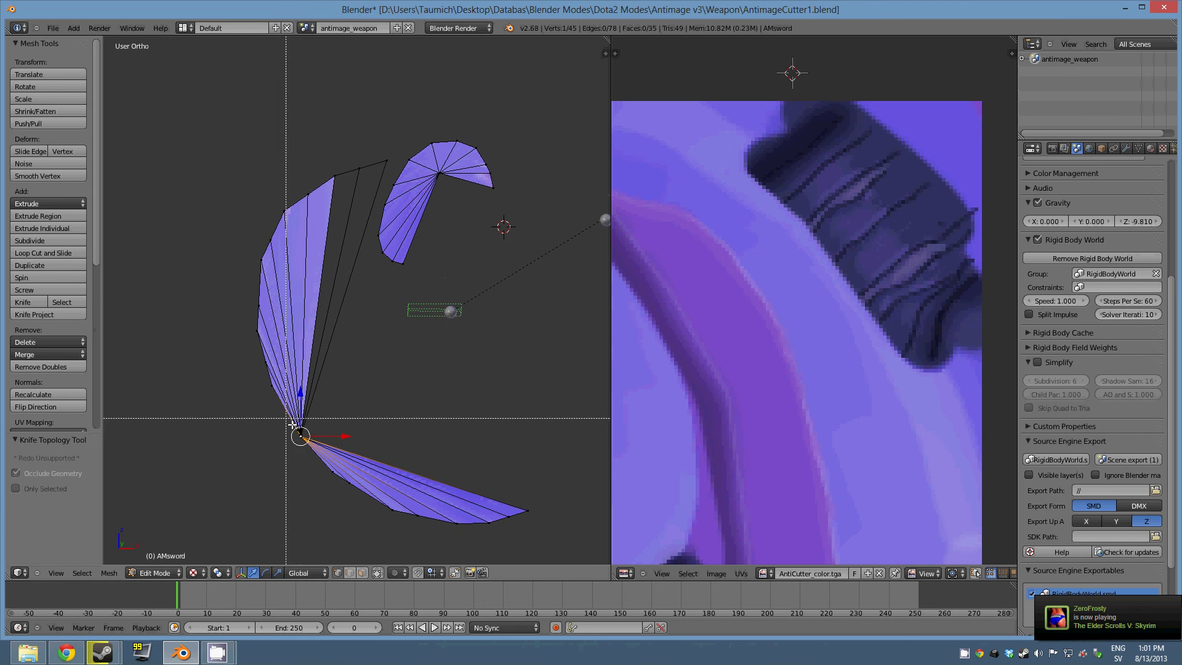
drag(296, 425, 311, 449)
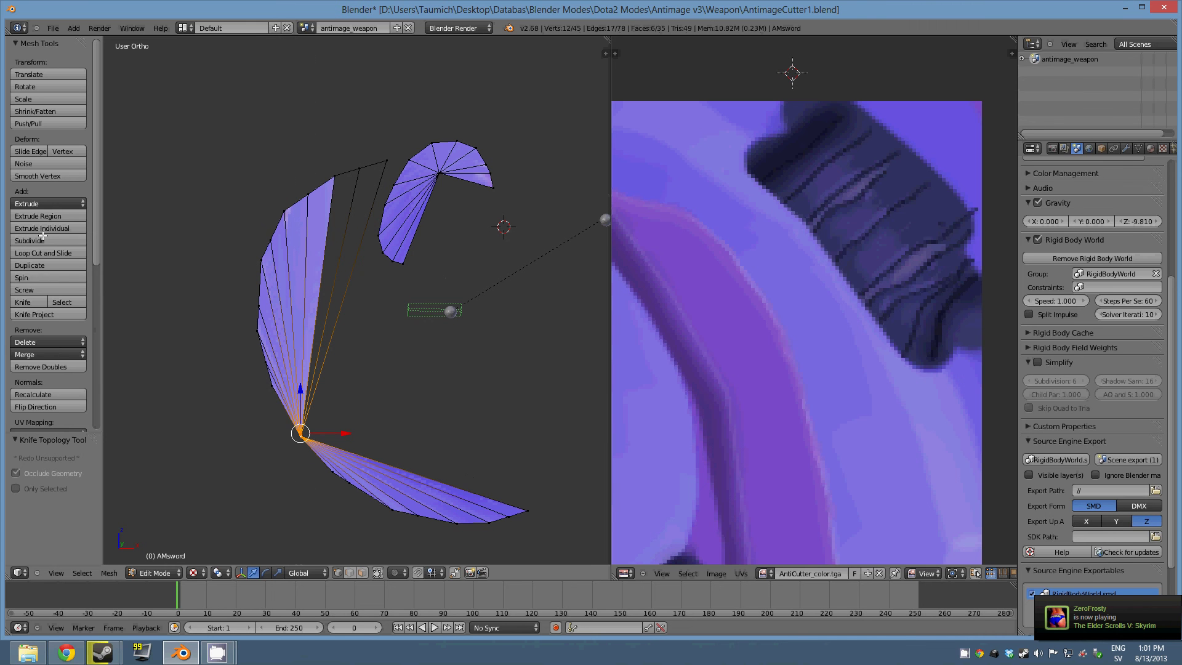
click(32, 350)
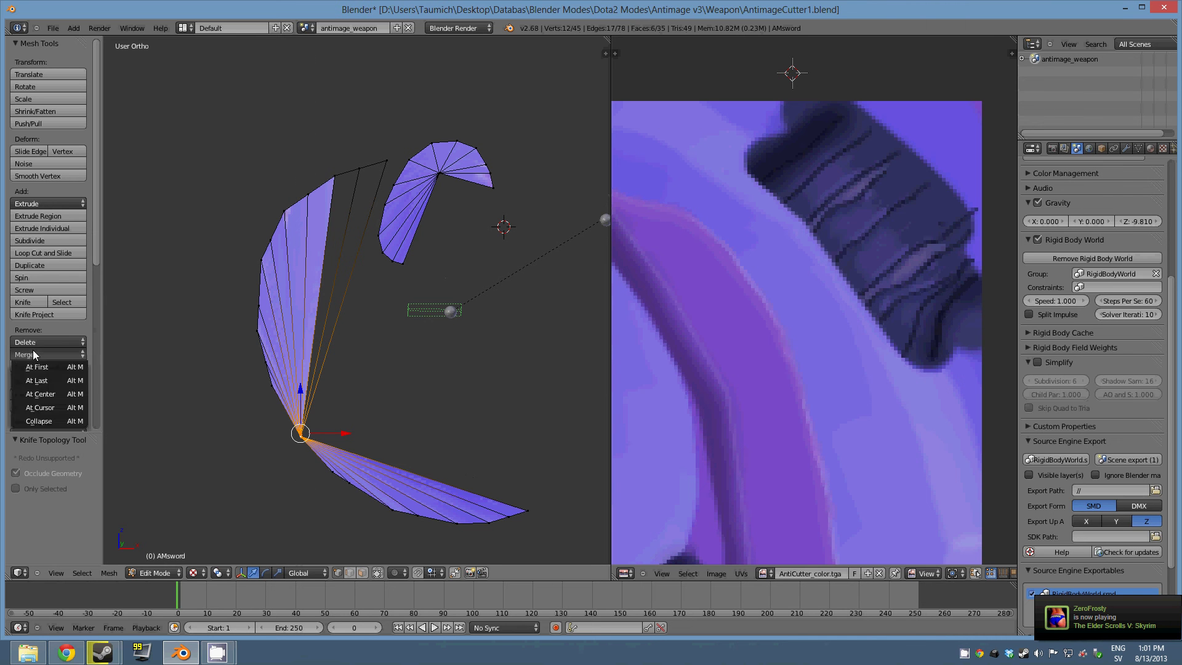
click(49, 396)
Merge two upper-fan vertices into one using Merge At Last
right_click(442, 181)
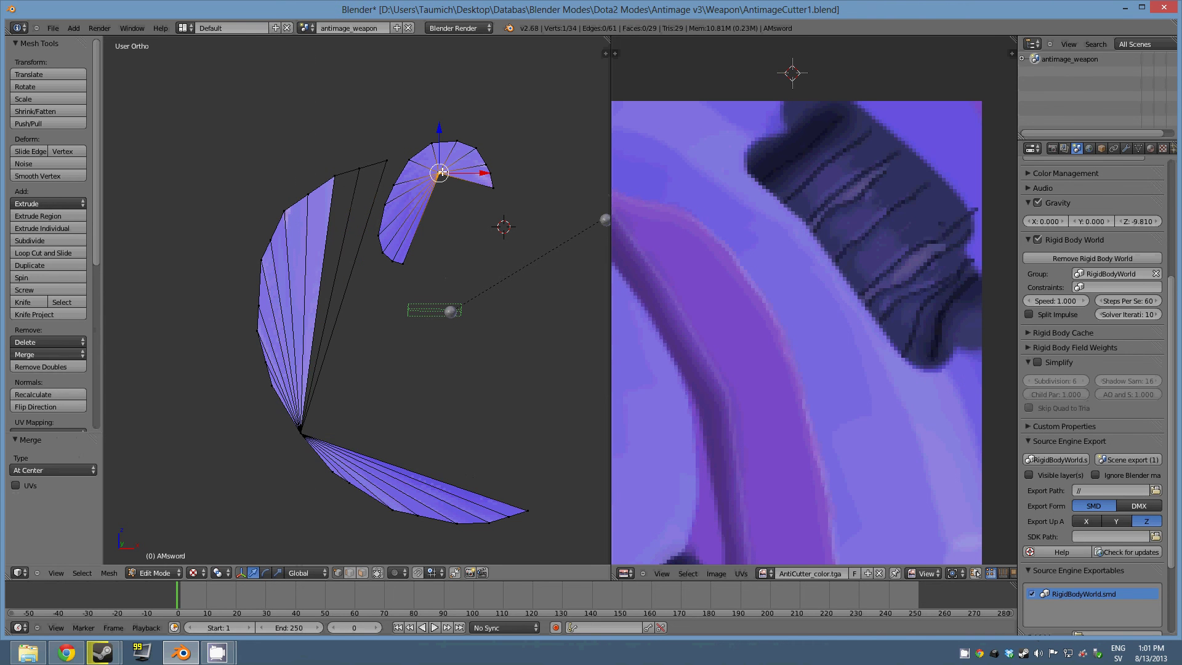
shift+right_click(433, 148)
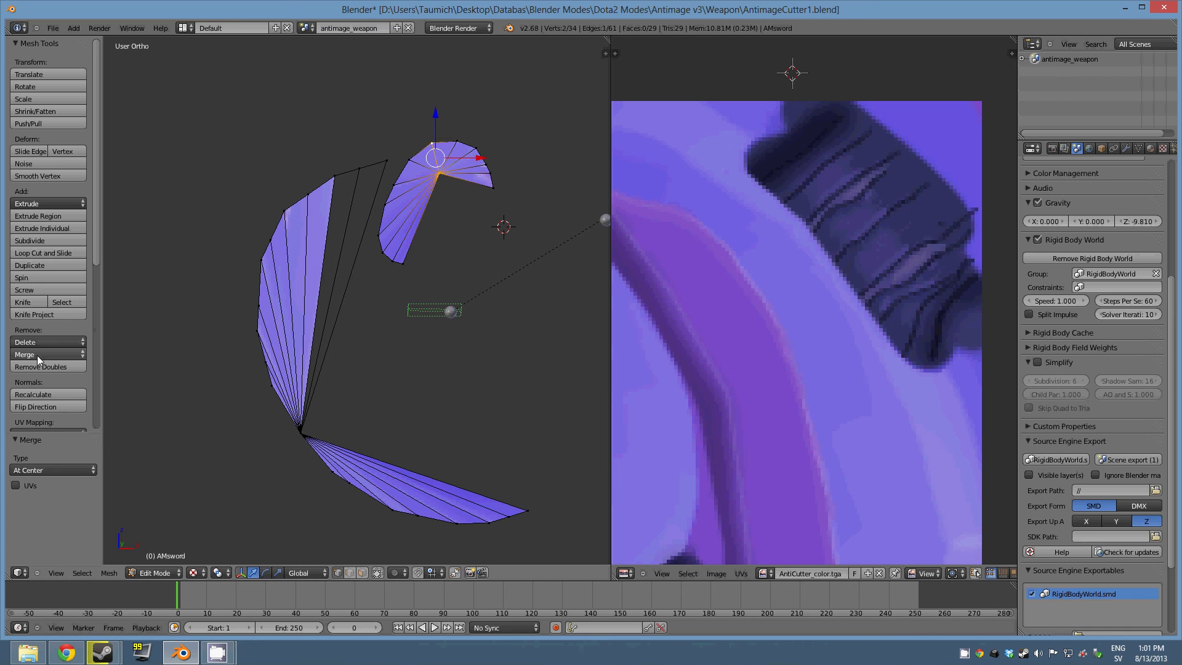
click(38, 355)
click(47, 377)
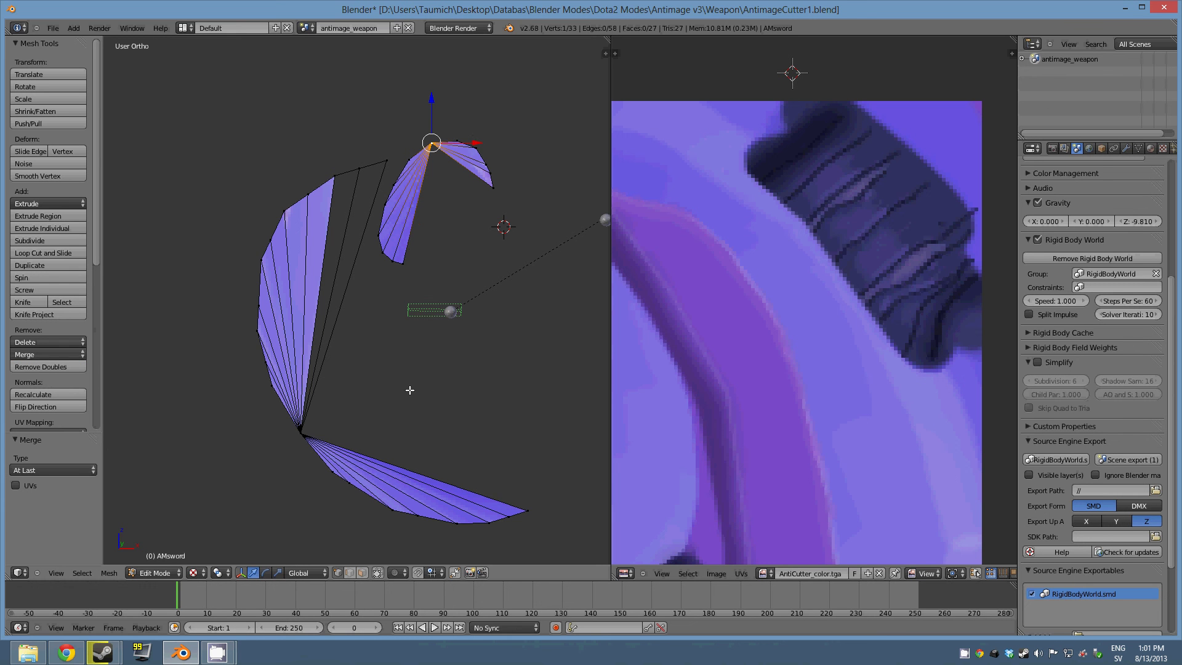
shift+middle_drag(440, 410, 419, 380)
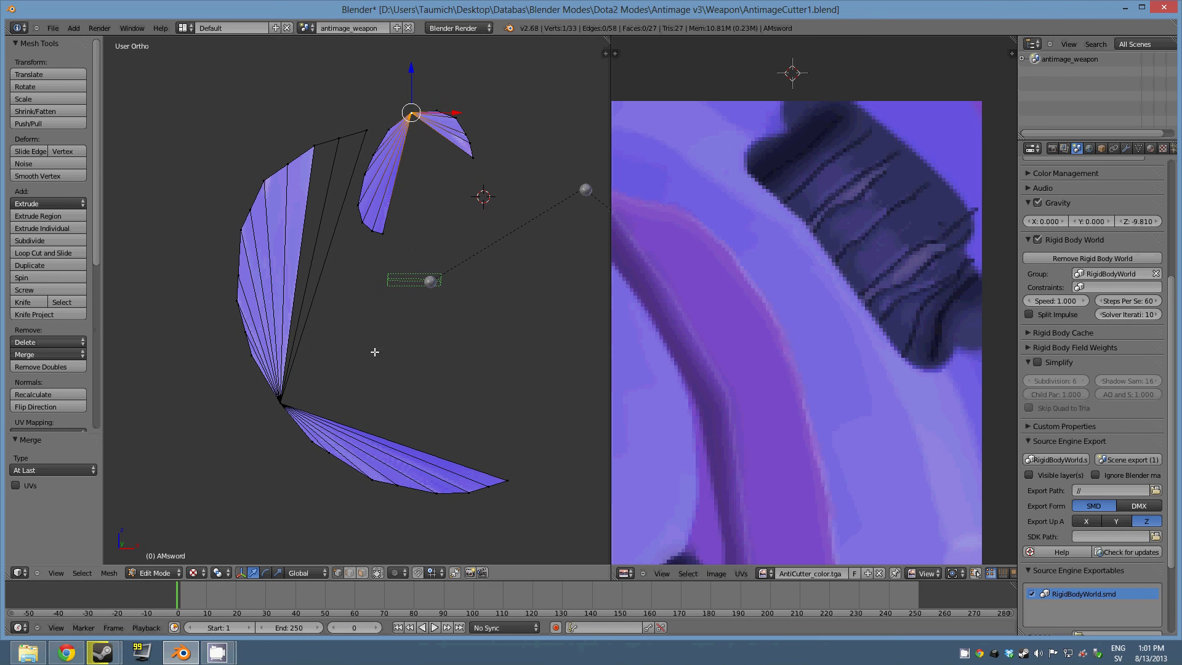
click(496, 336)
Export the blade as a Source Engine SMD and confirm AMsword.smd appears in Weapon
click(51, 32)
mouse_move(69, 227)
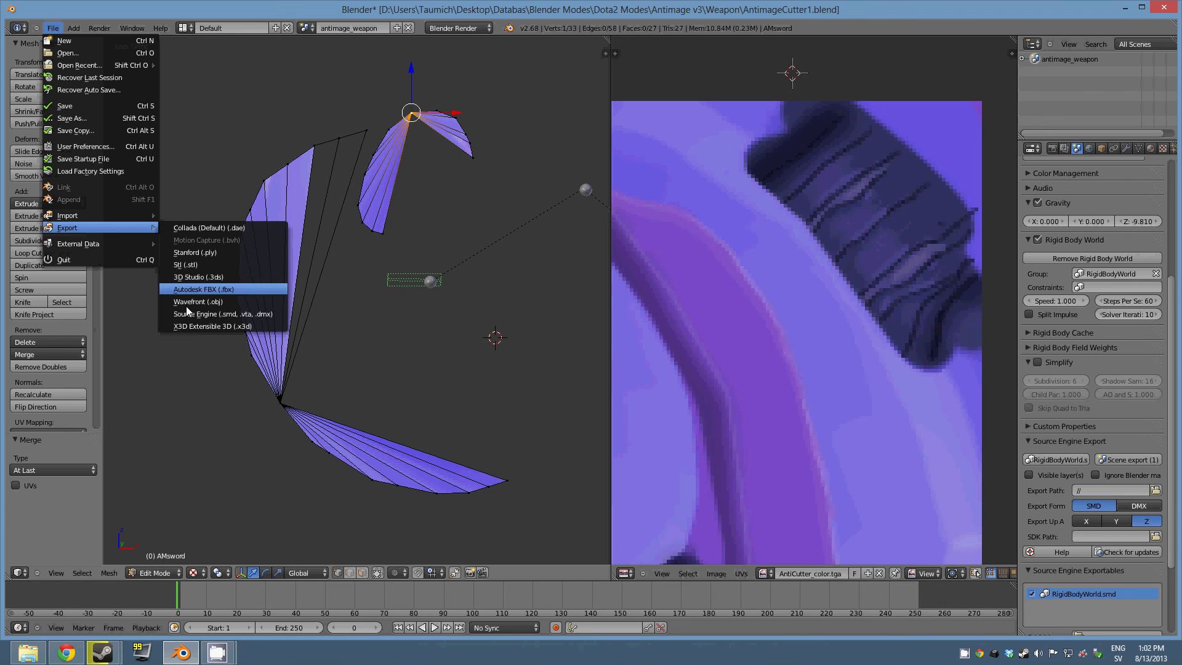
click(199, 314)
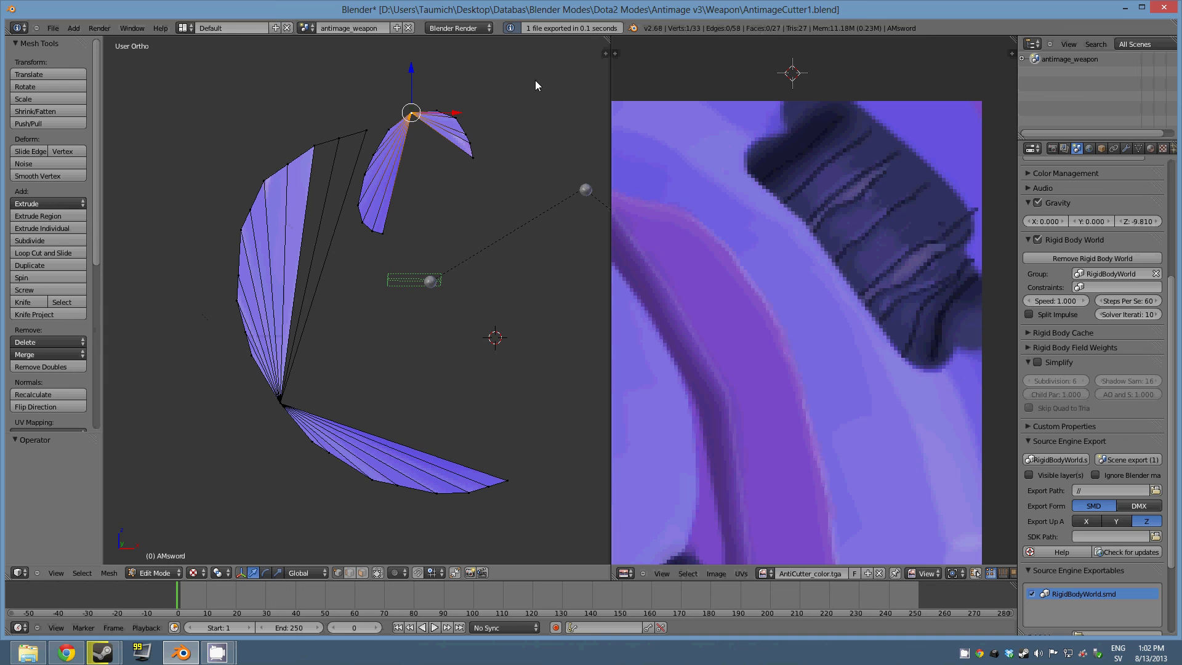
click(28, 652)
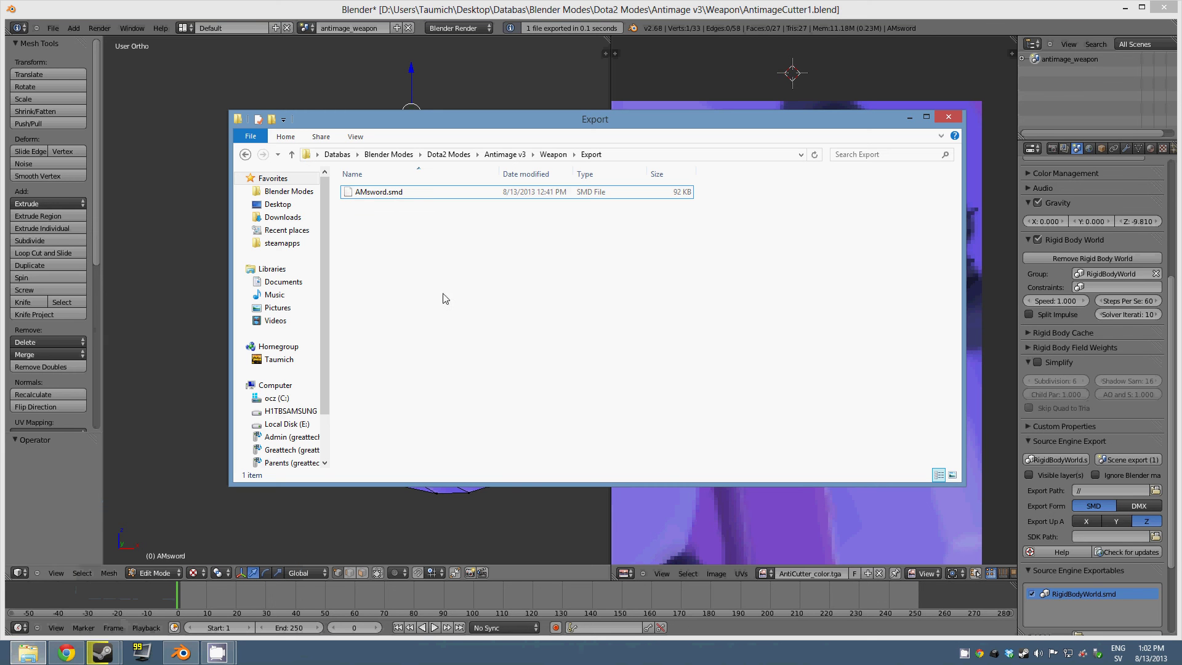
click(292, 155)
click(403, 246)
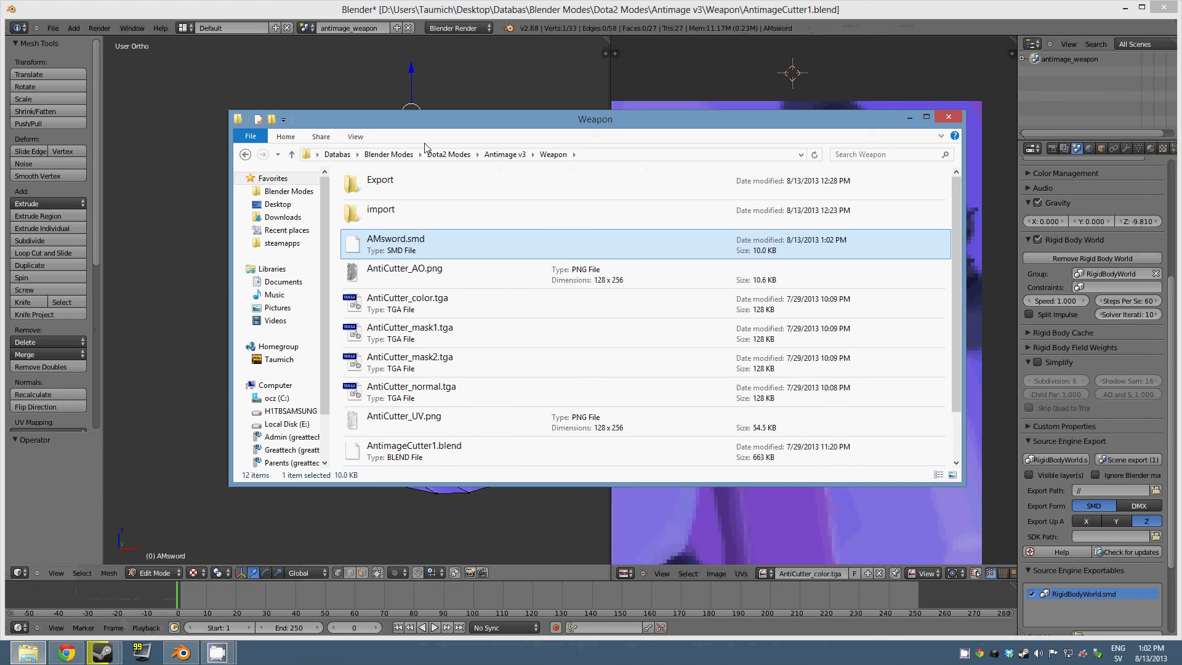
drag(424, 148, 425, 143)
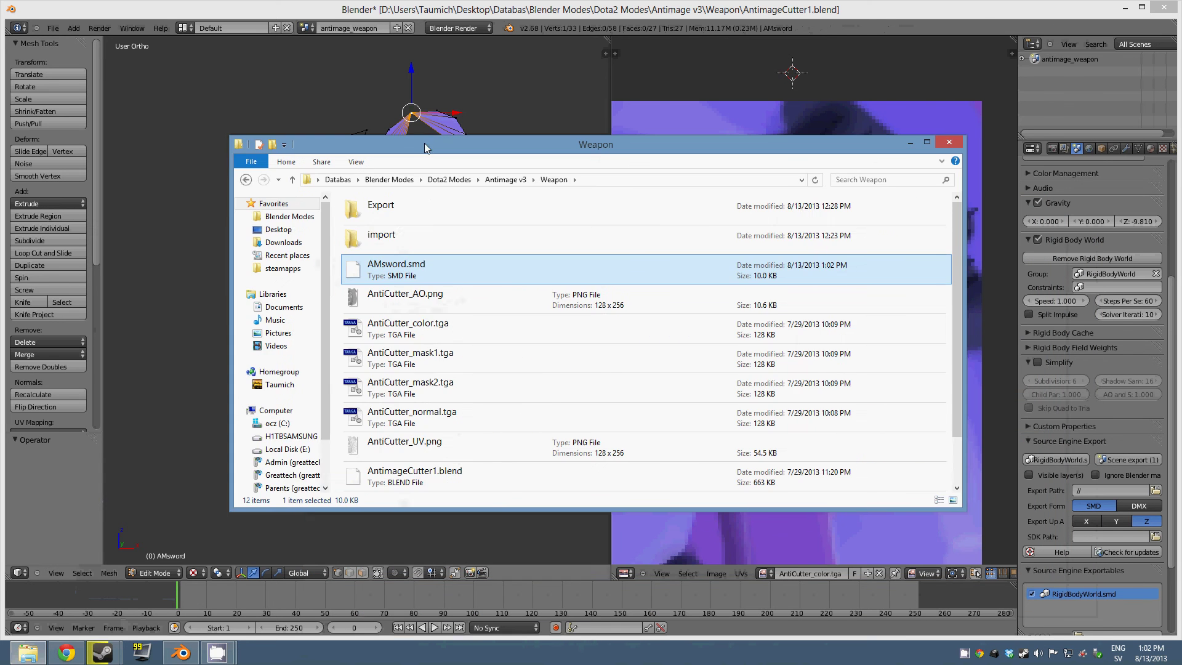
click(541, 13)
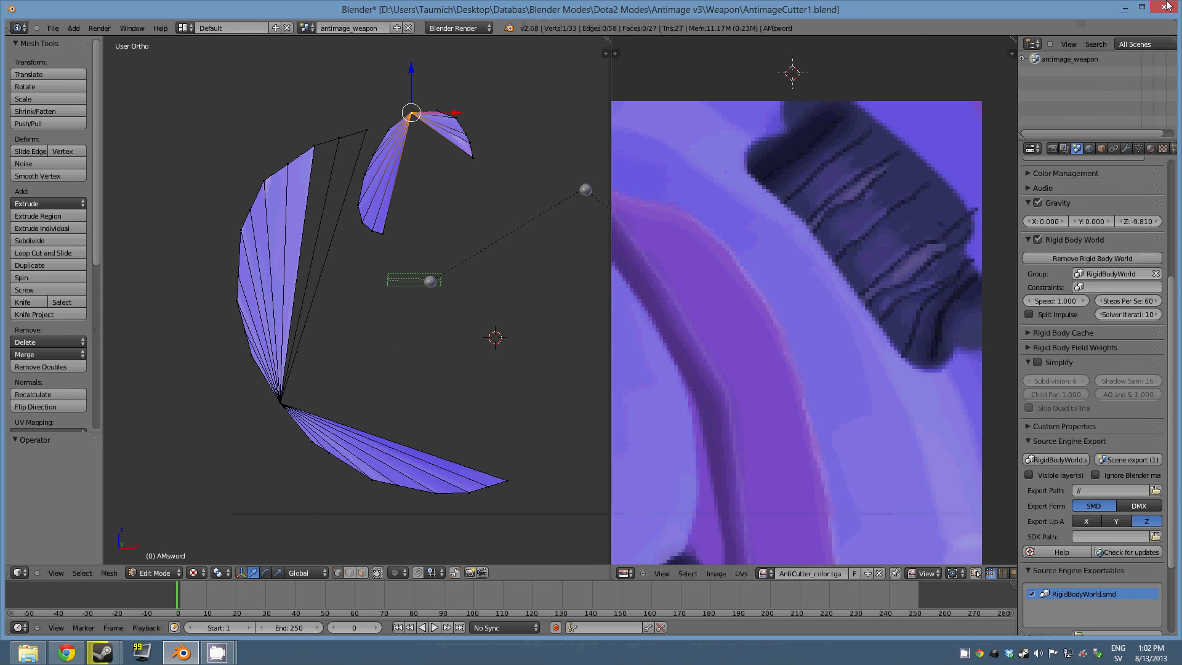
Minimize Blender and the Weapon folder, then start Dota 2 from its Steam library page
click(1142, 8)
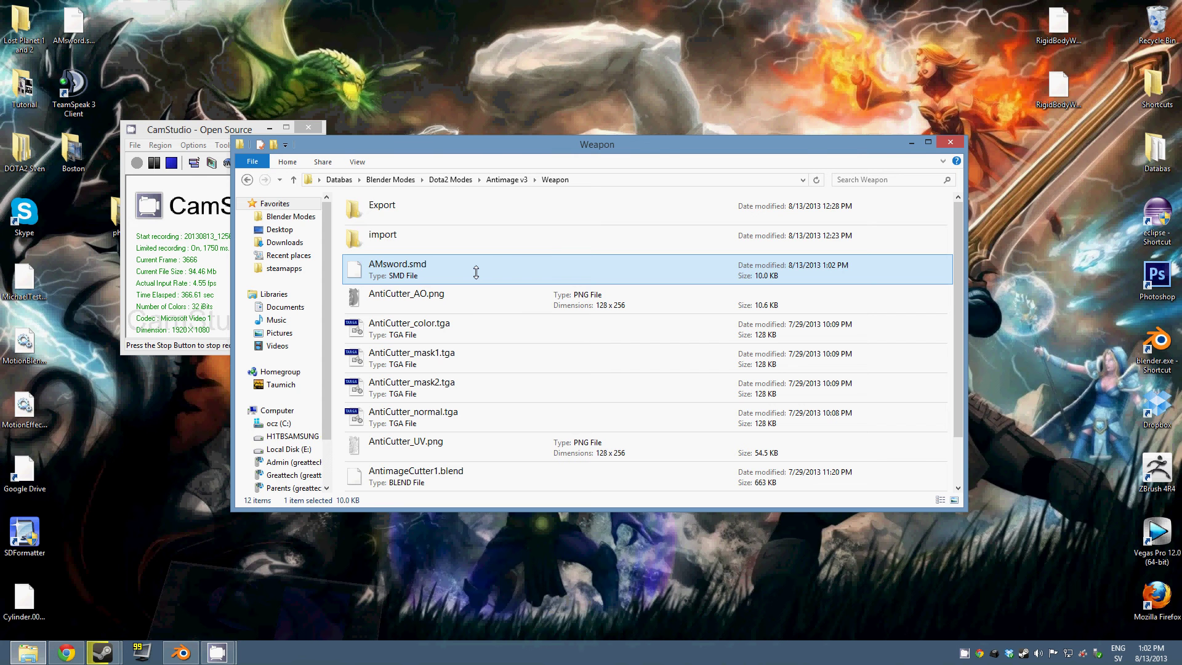
click(911, 143)
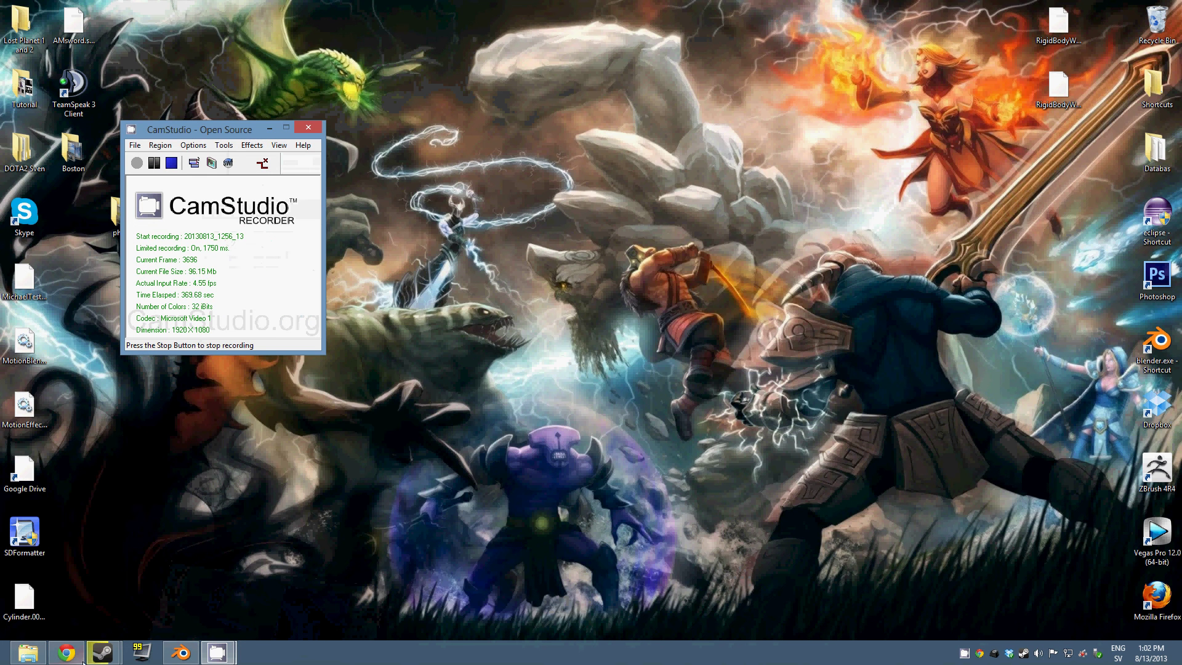
click(101, 653)
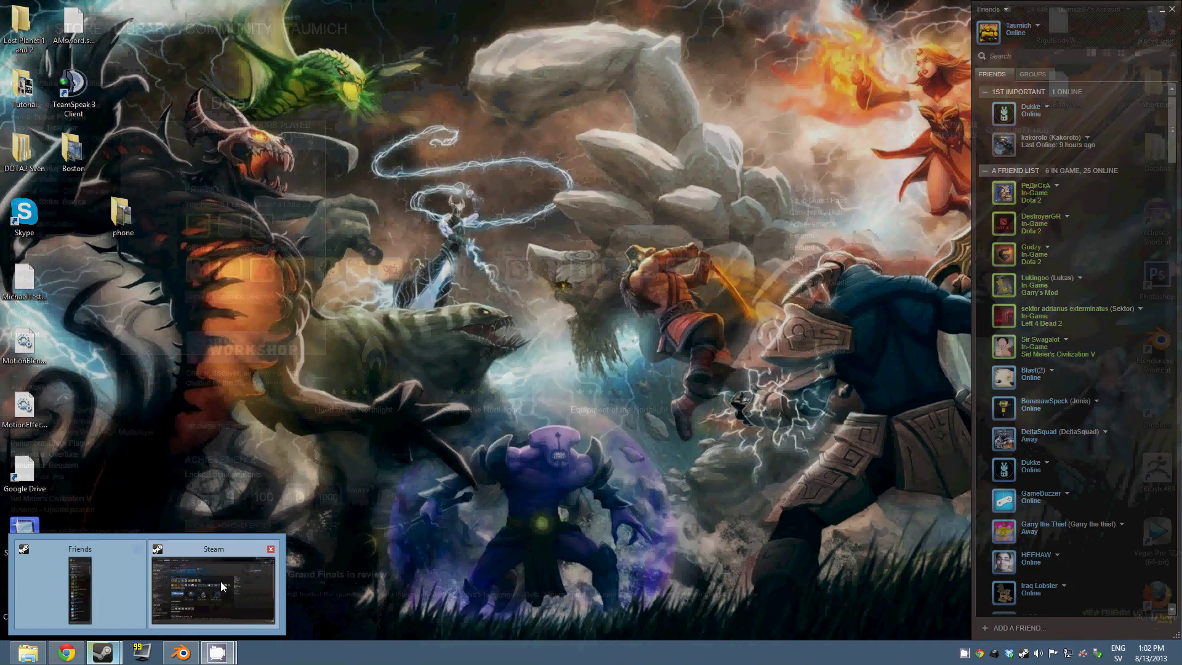
click(214, 591)
click(208, 131)
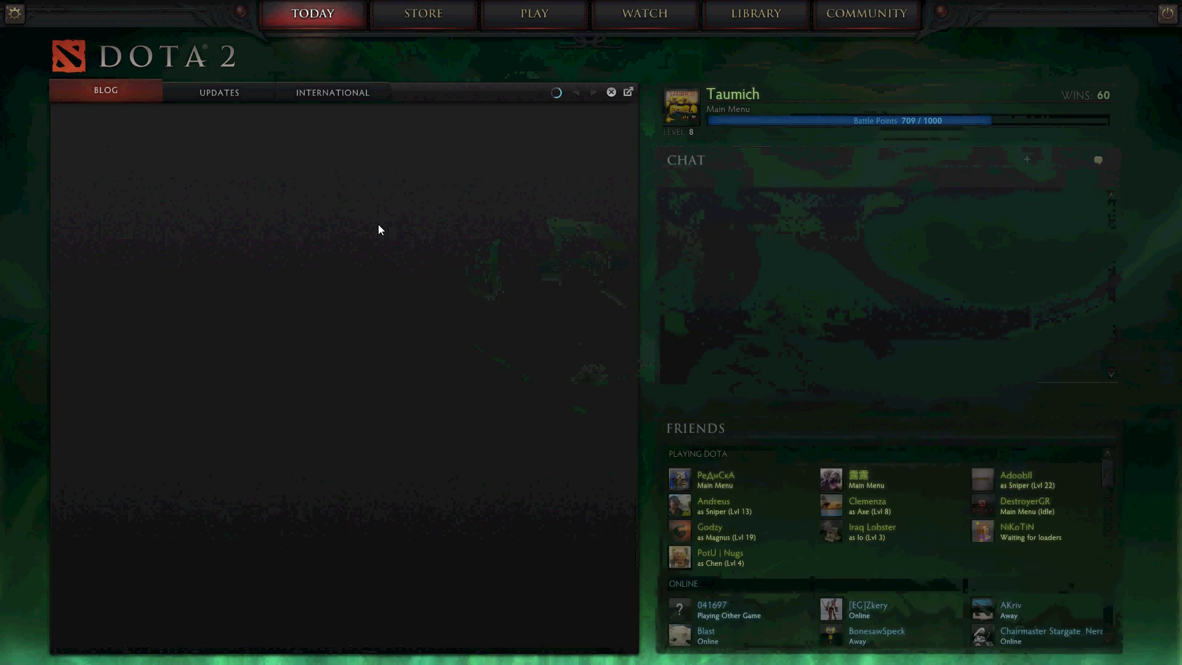
Start a new Workshop submission of type Wearable Item from the store
click(446, 13)
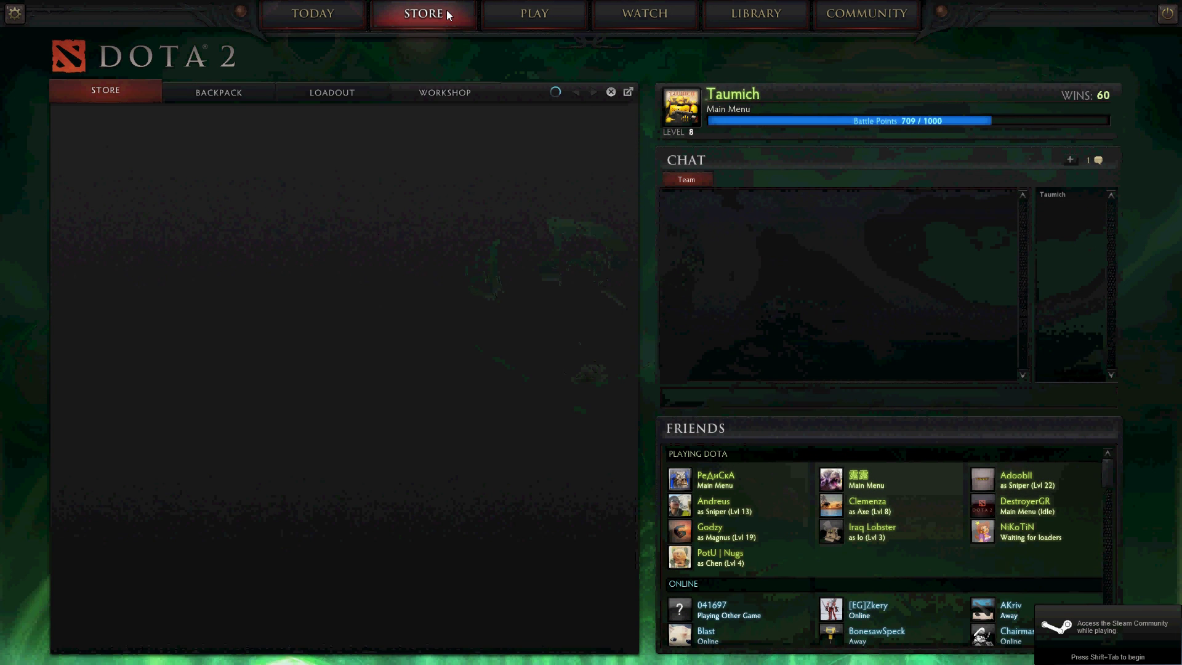
click(447, 94)
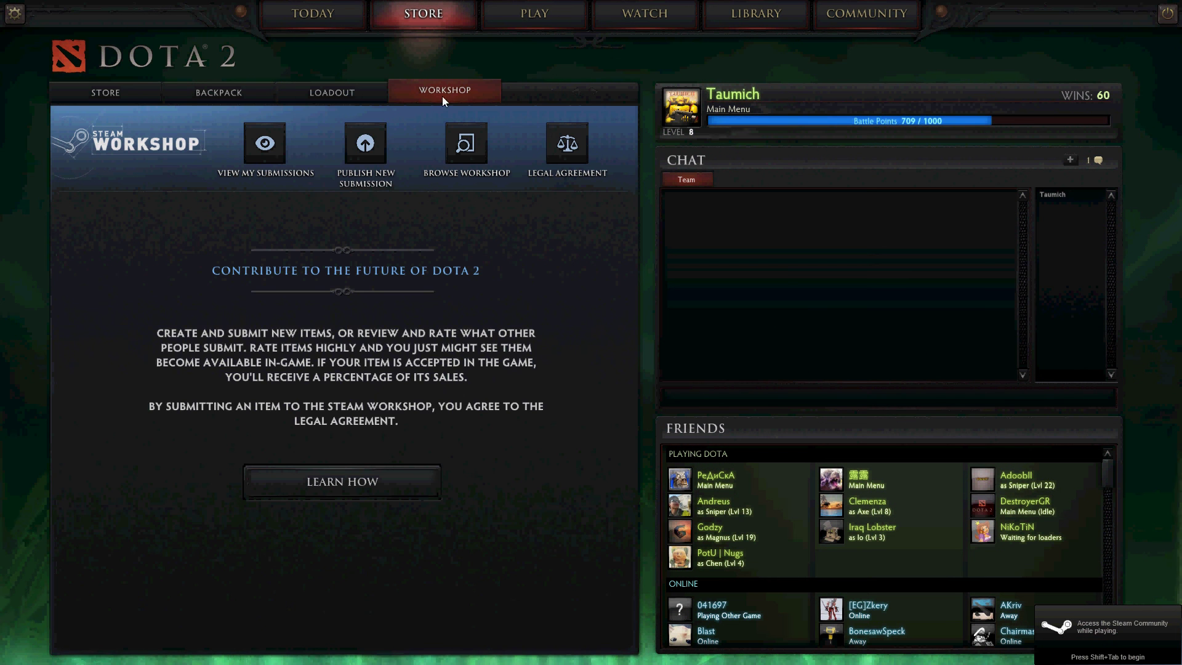
click(364, 145)
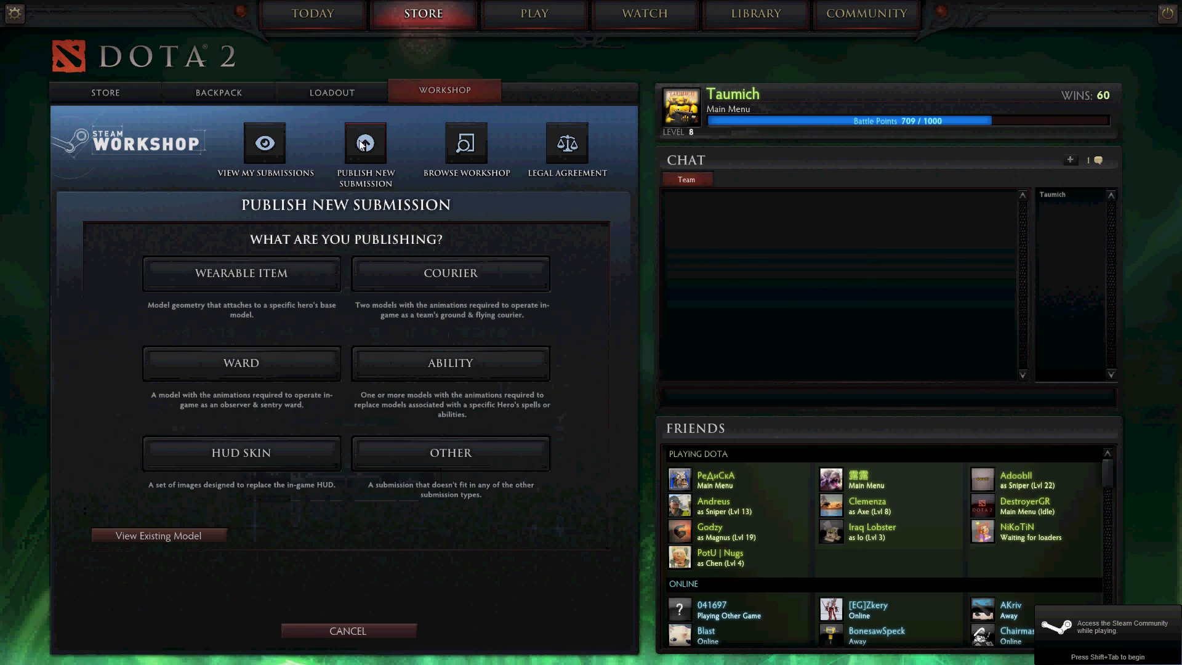
click(247, 288)
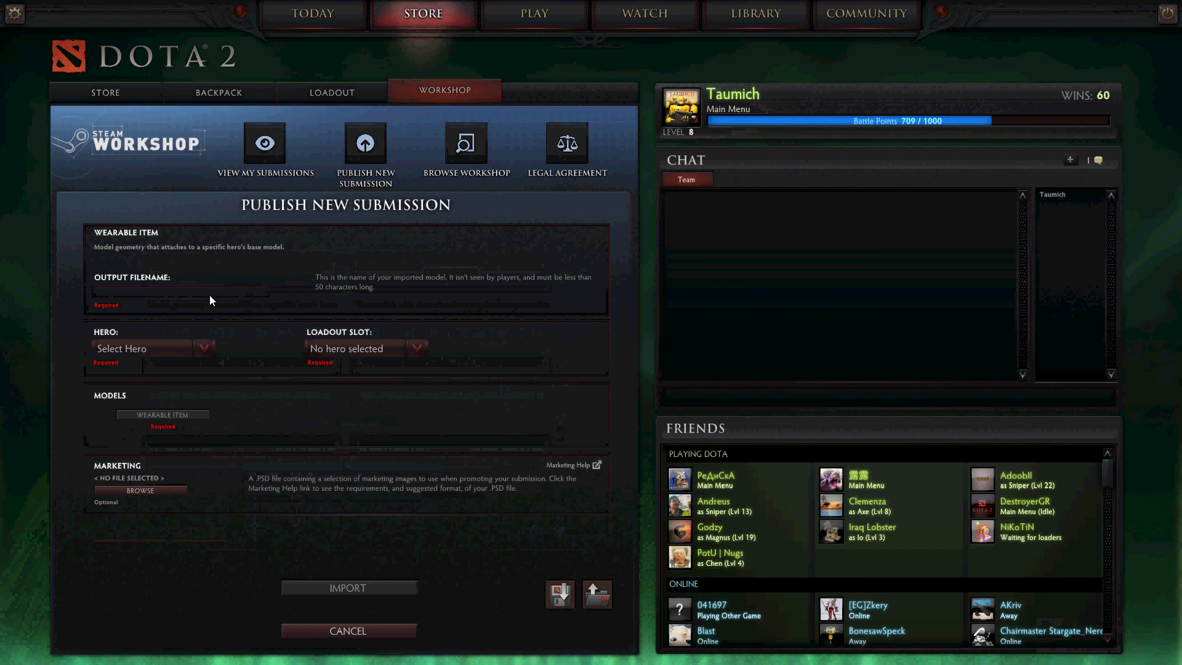
text(test)
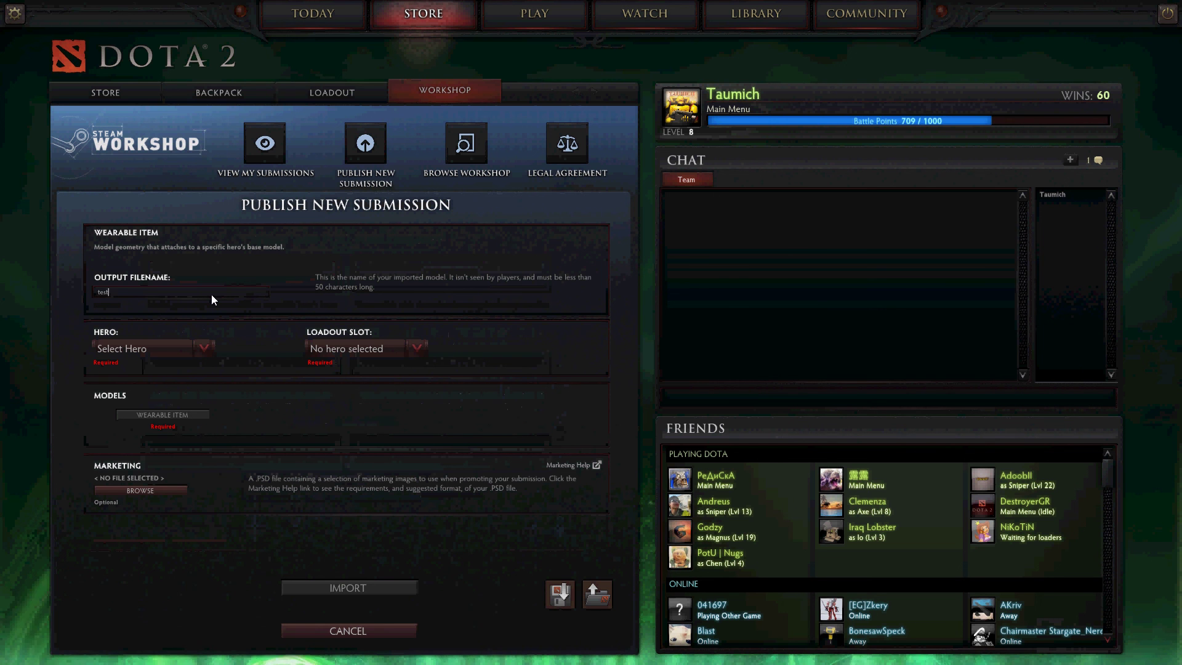
text(1)
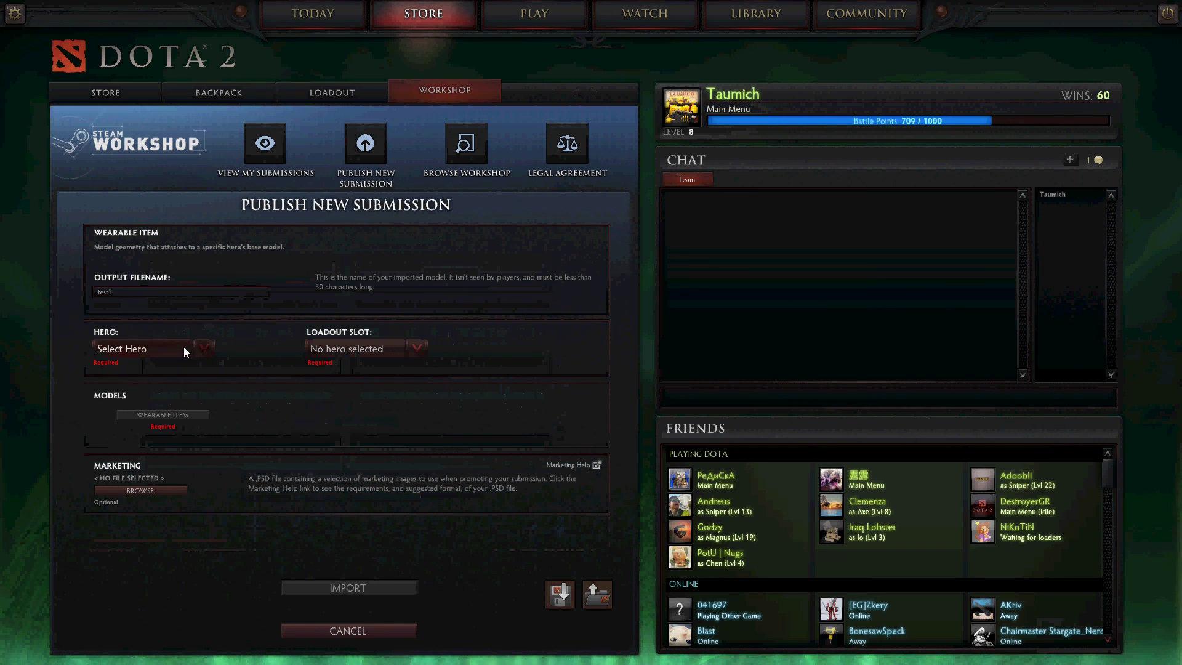
Assign the item to Anti-Mage in the weapon loadout slot
click(184, 346)
click(132, 444)
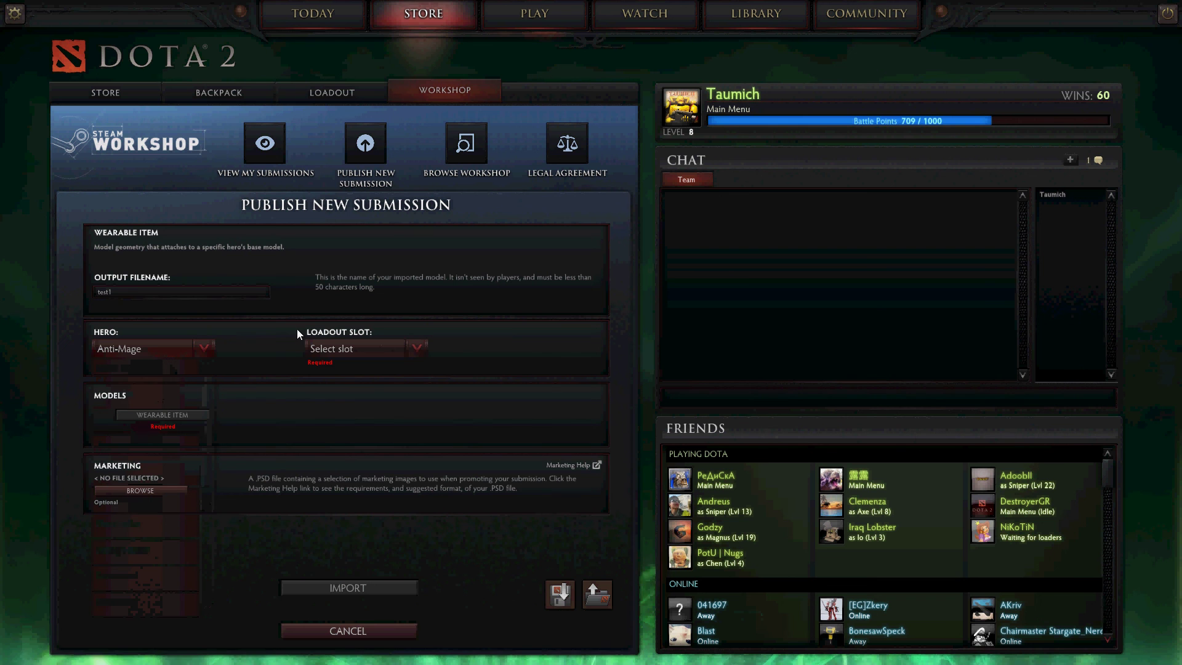
click(351, 348)
click(354, 395)
Use AMsword.smd as in-game geometry and AntiCutter_color.tga as the color texture
click(177, 417)
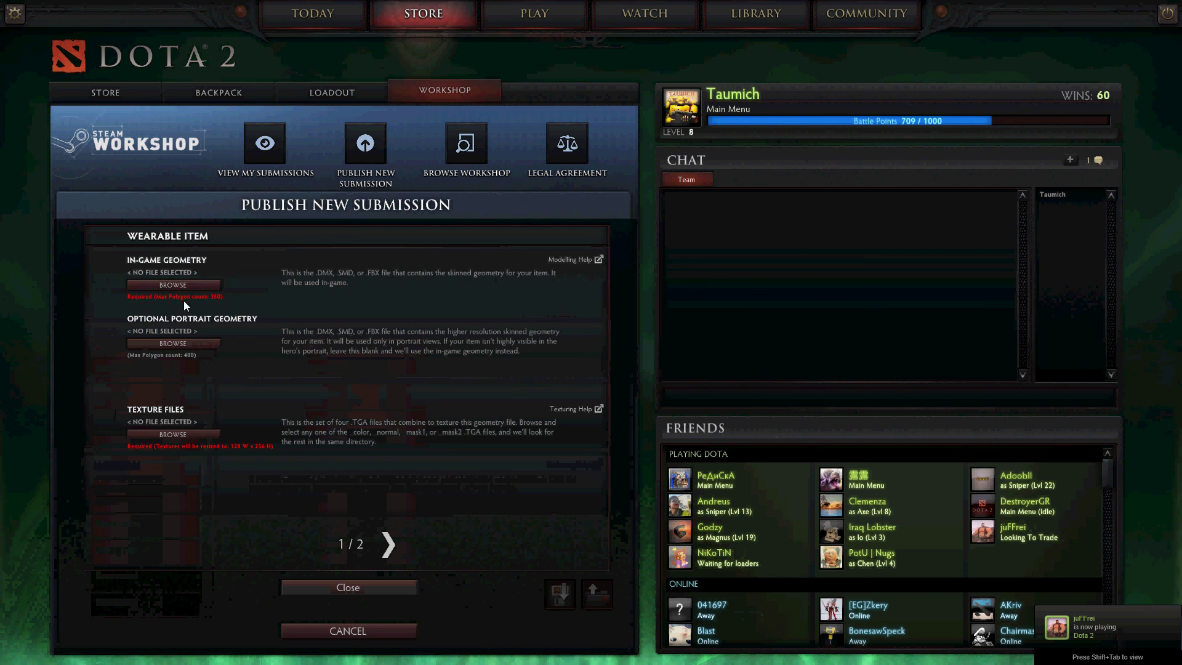
click(185, 285)
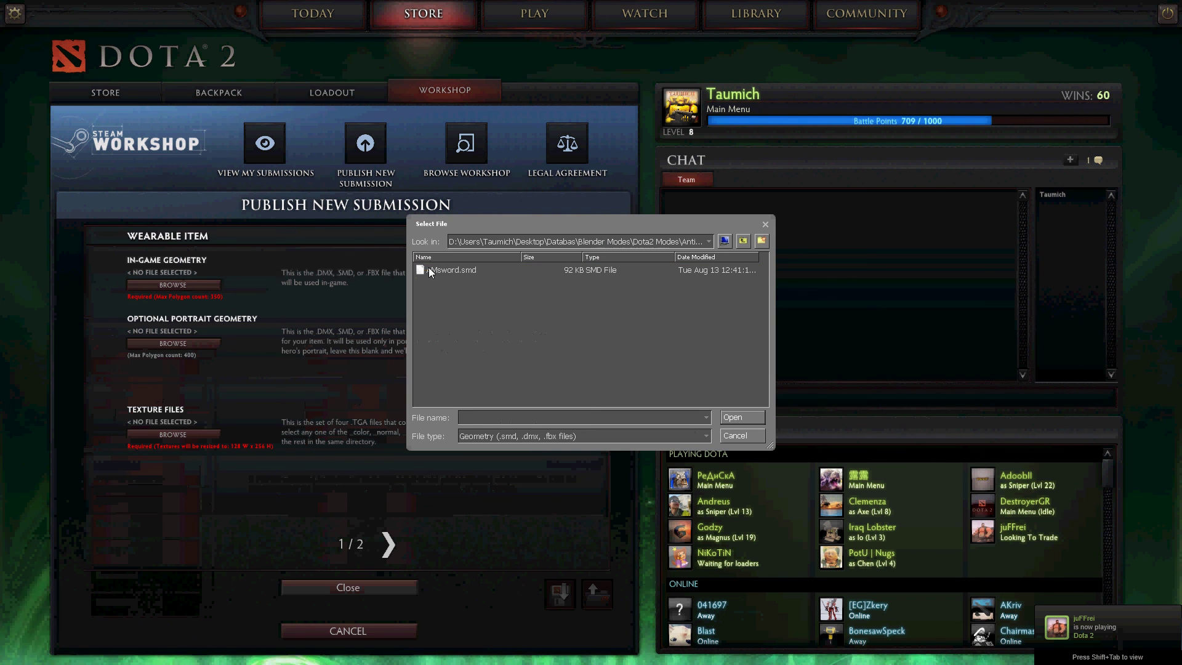
click(457, 271)
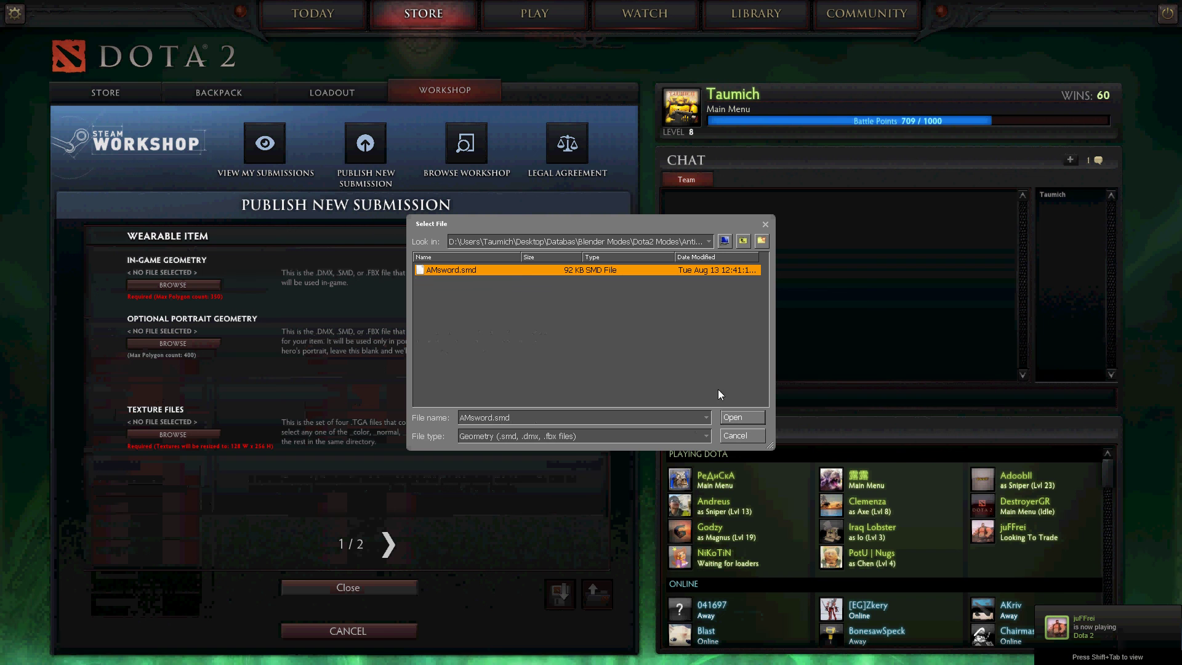
click(740, 420)
click(191, 432)
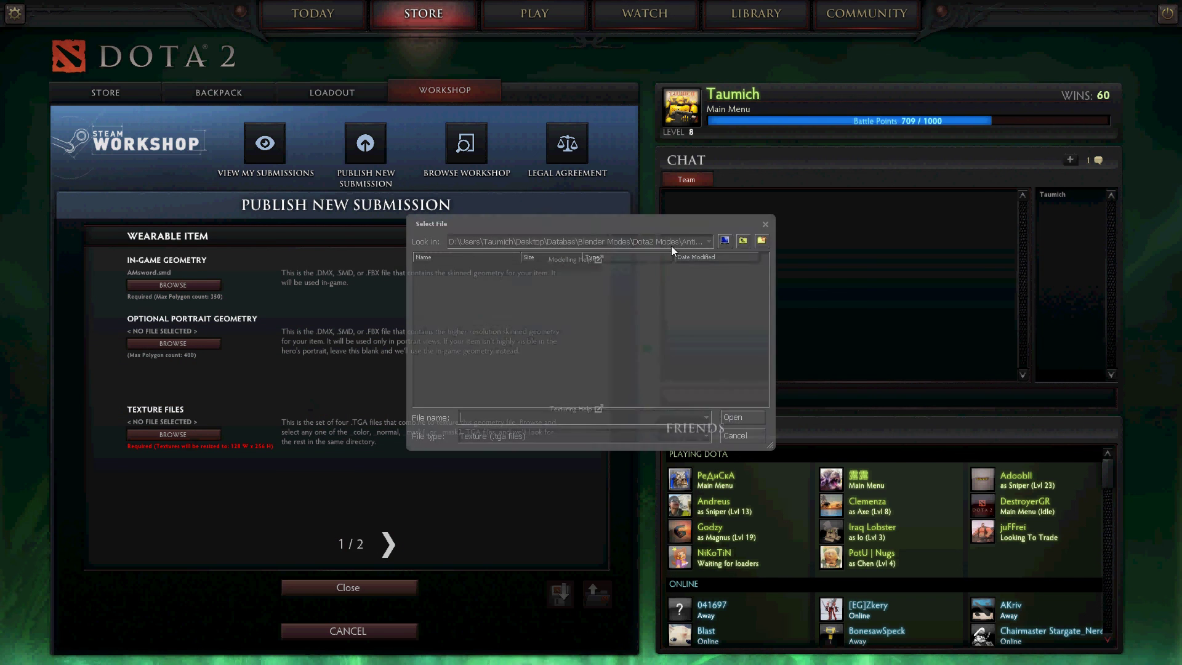
click(482, 292)
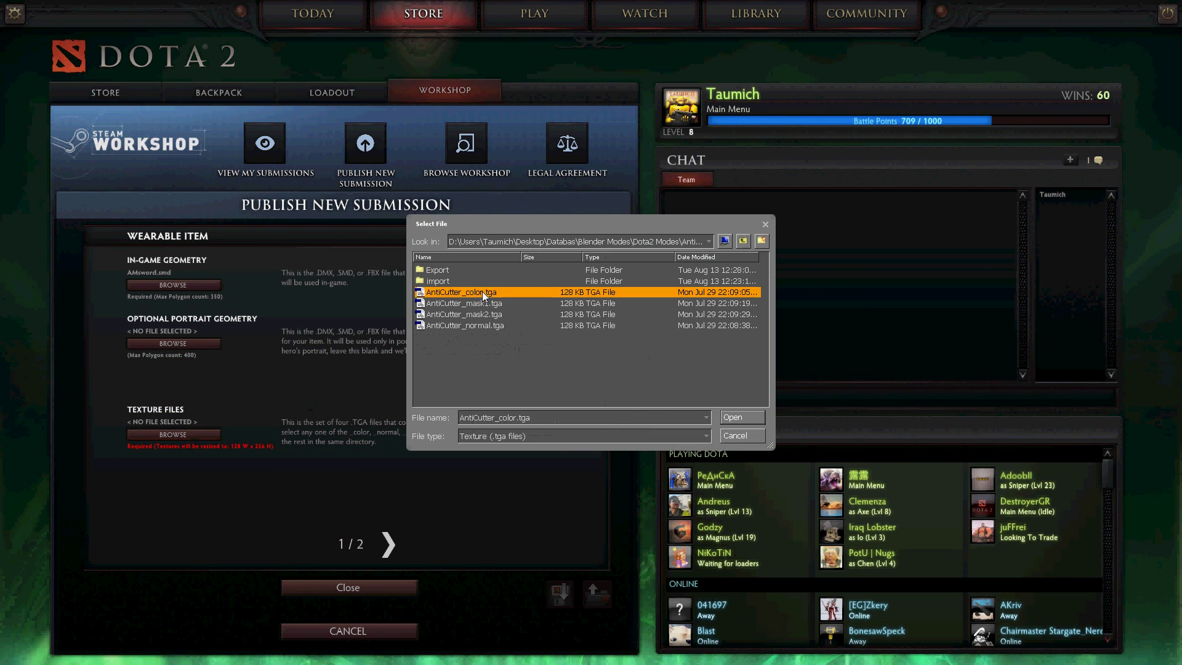
click(737, 419)
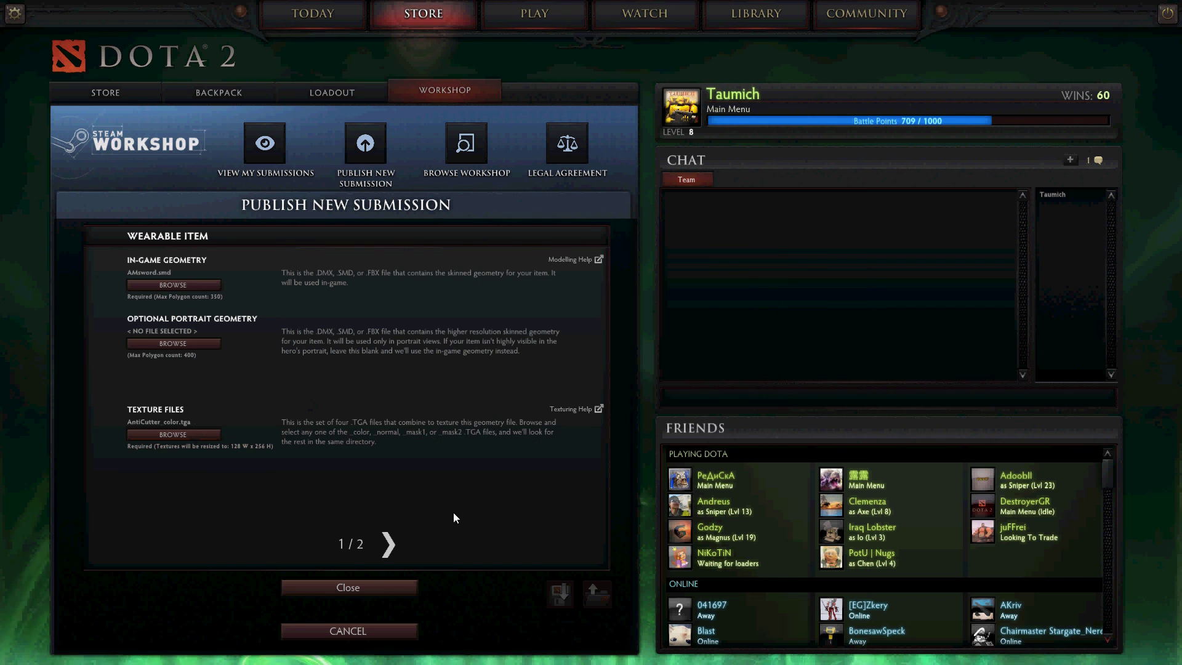
On the second upload page, set AMsword.smd as the particle system file
click(391, 547)
click(310, 547)
click(392, 544)
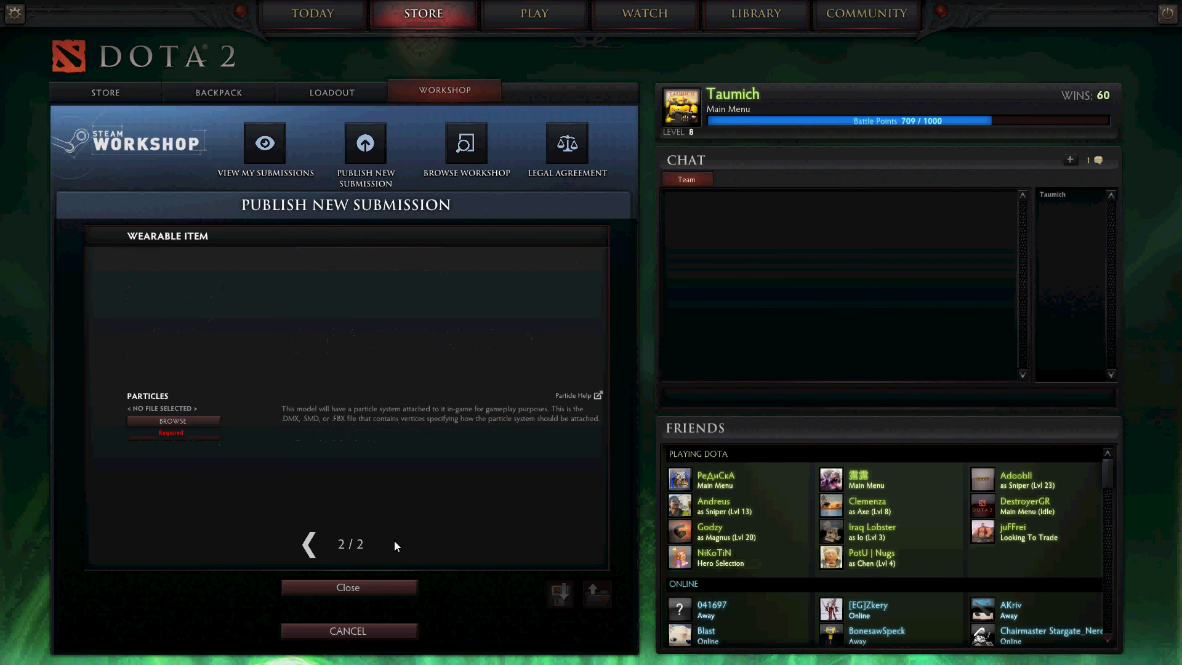
click(174, 420)
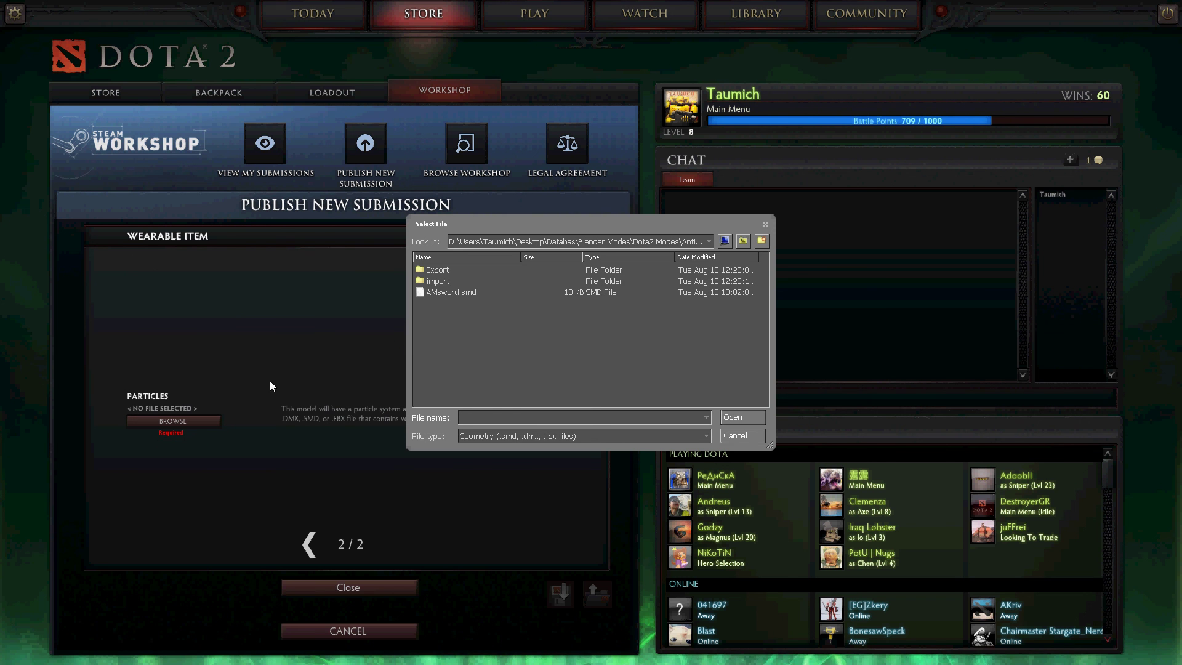
click(462, 290)
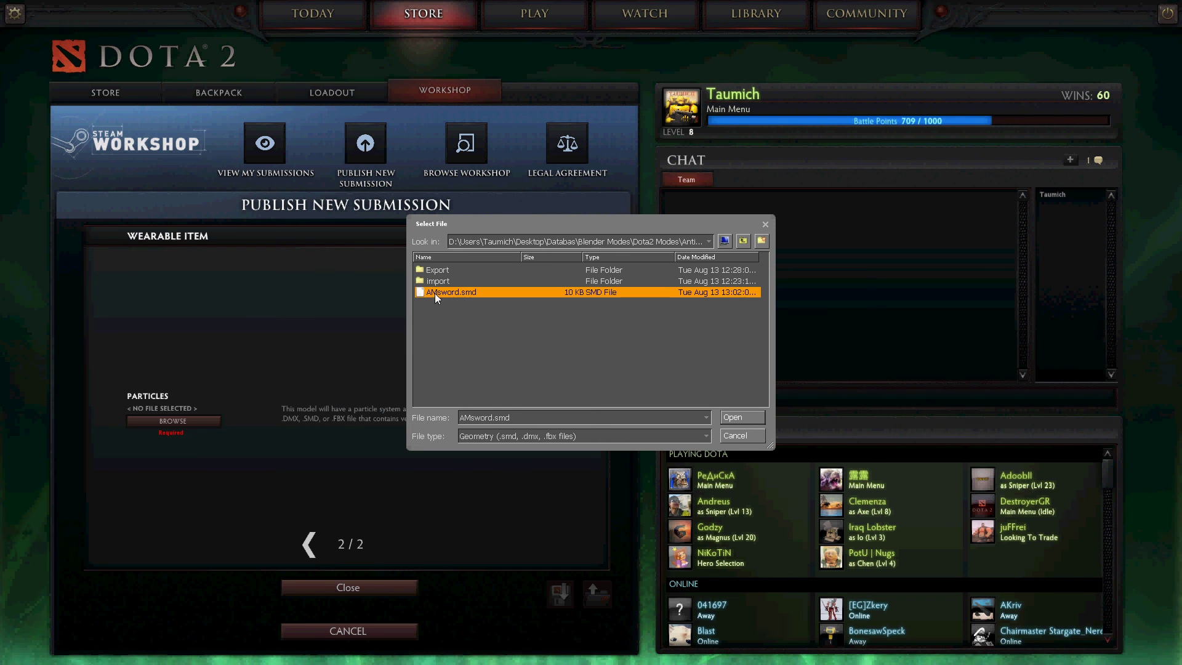
click(739, 418)
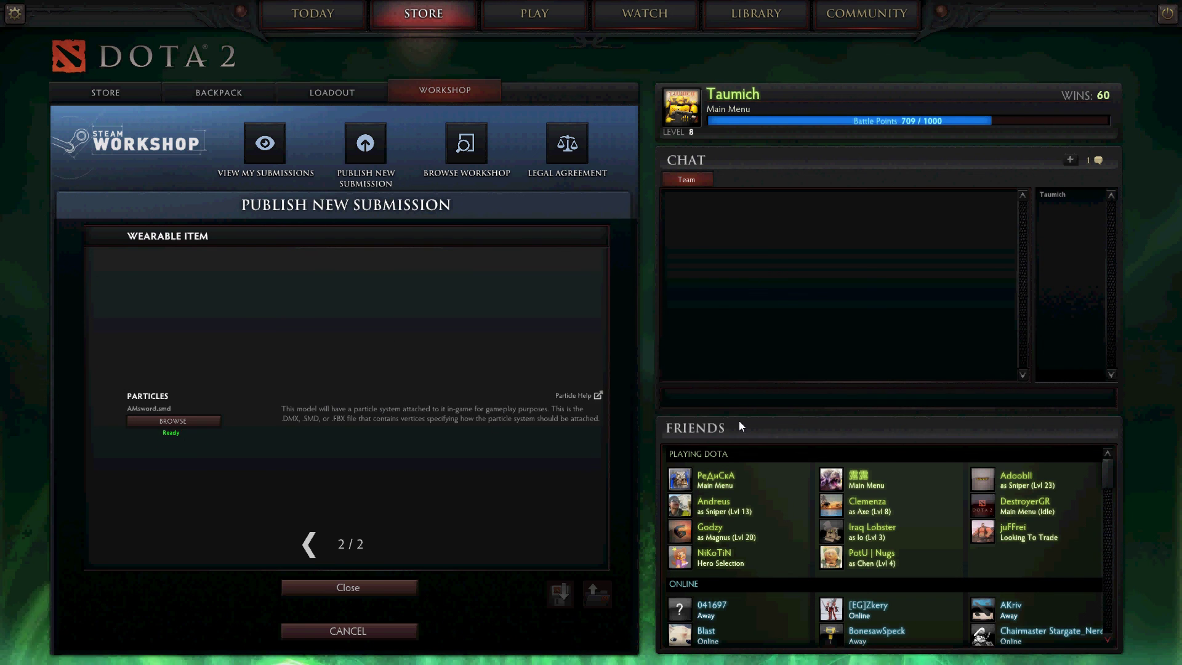
Import the test1 wearable and dismiss the success report
click(362, 581)
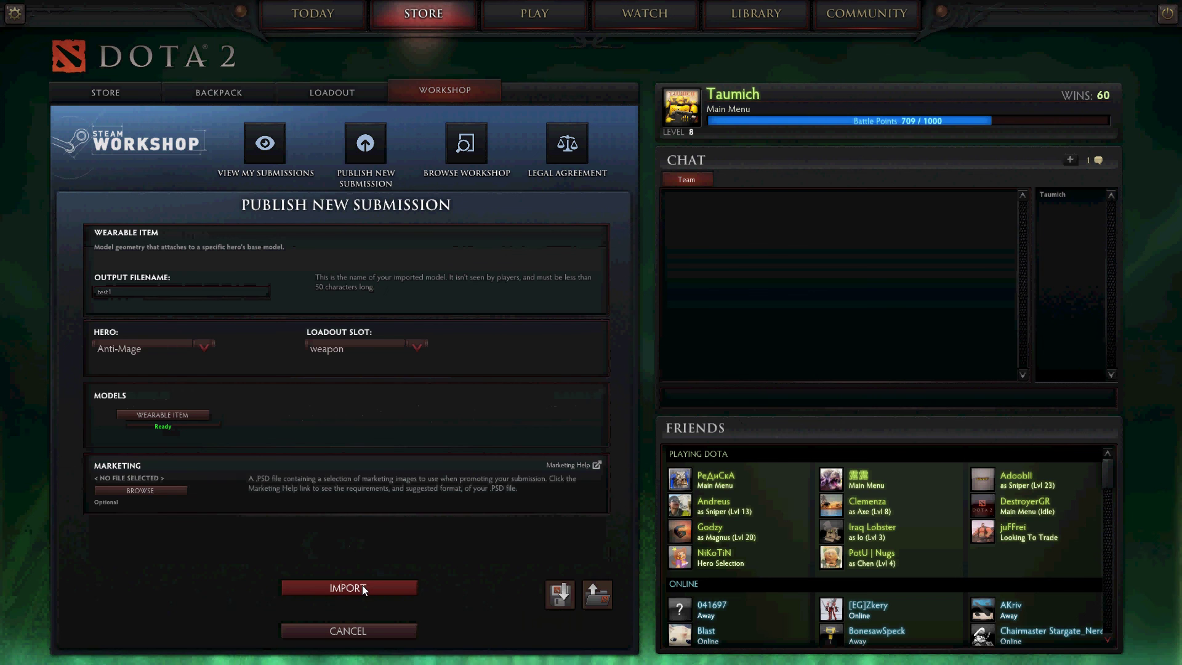
click(361, 587)
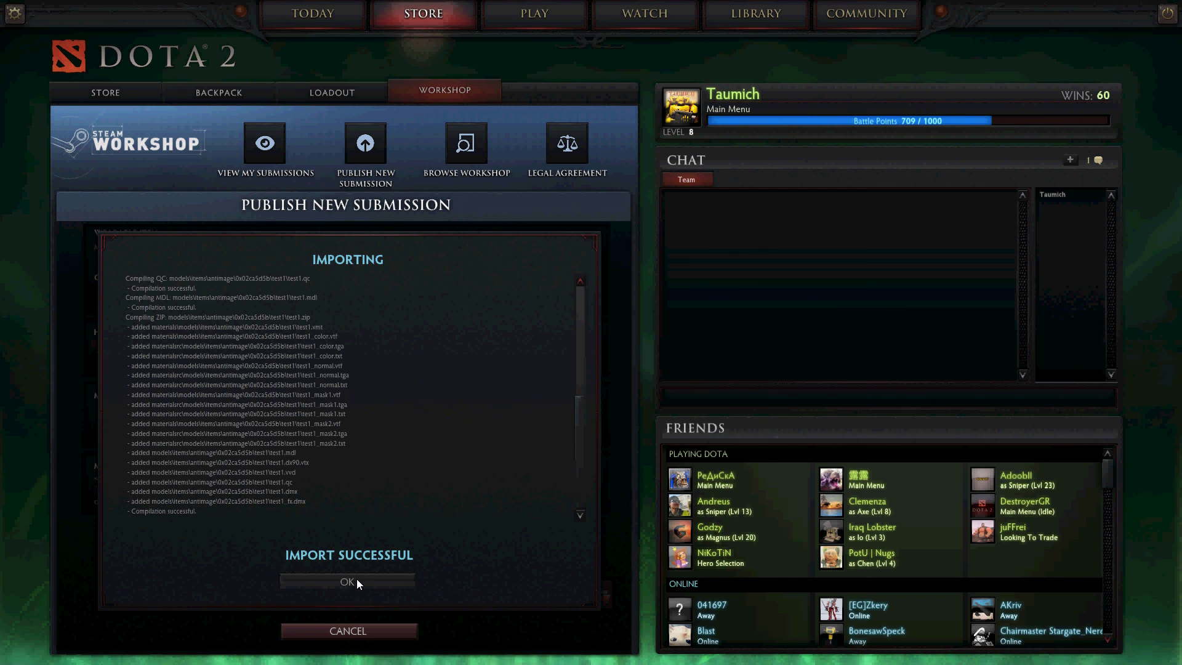
click(357, 579)
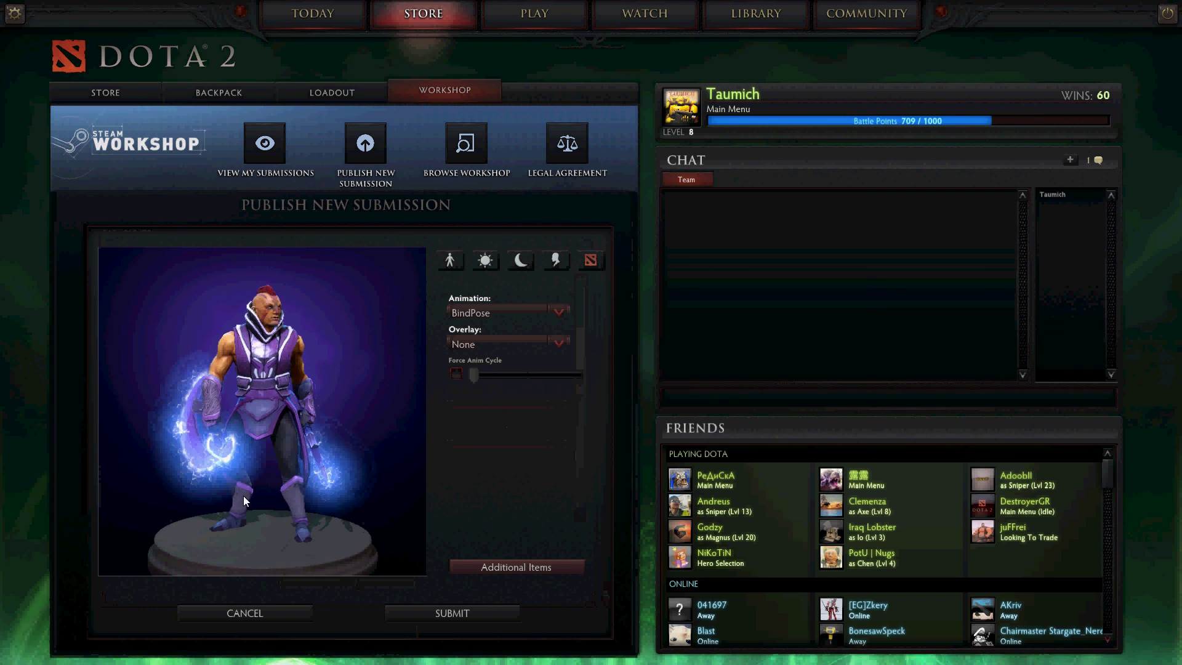
mouse_move(245, 501)
mouse_down()
mouse_move(349, 523)
mouse_move(257, 518)
mouse_move(321, 517)
mouse_up()
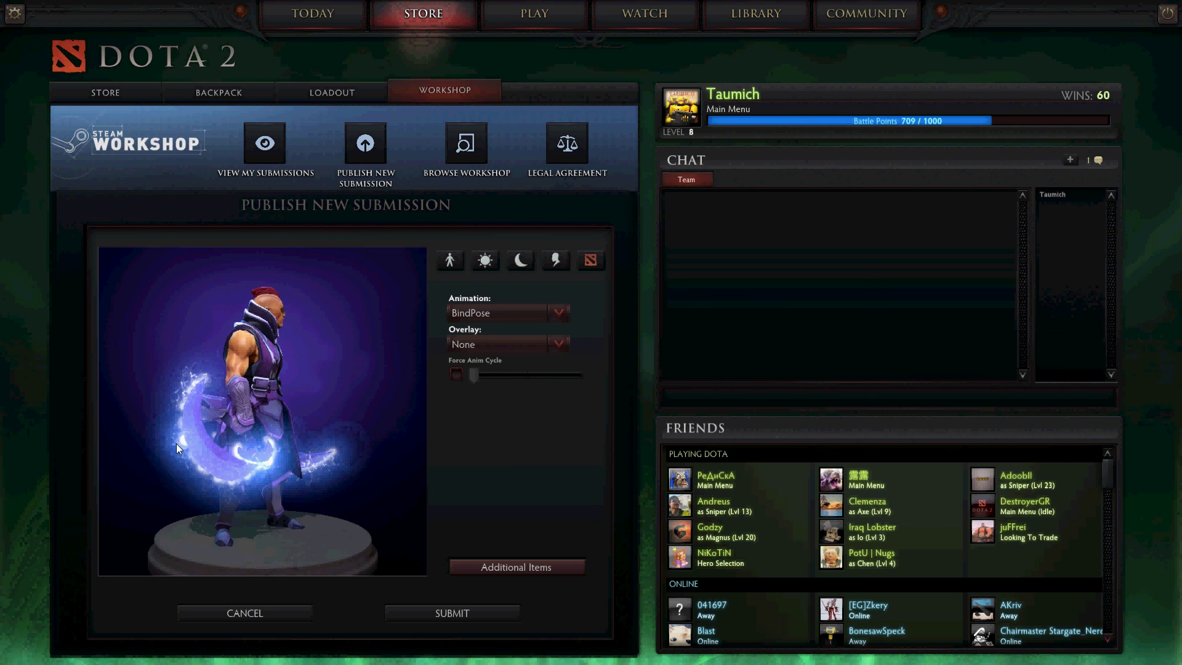
mouse_move(233, 515)
mouse_down()
mouse_move(215, 517)
mouse_move(237, 455)
mouse_up()
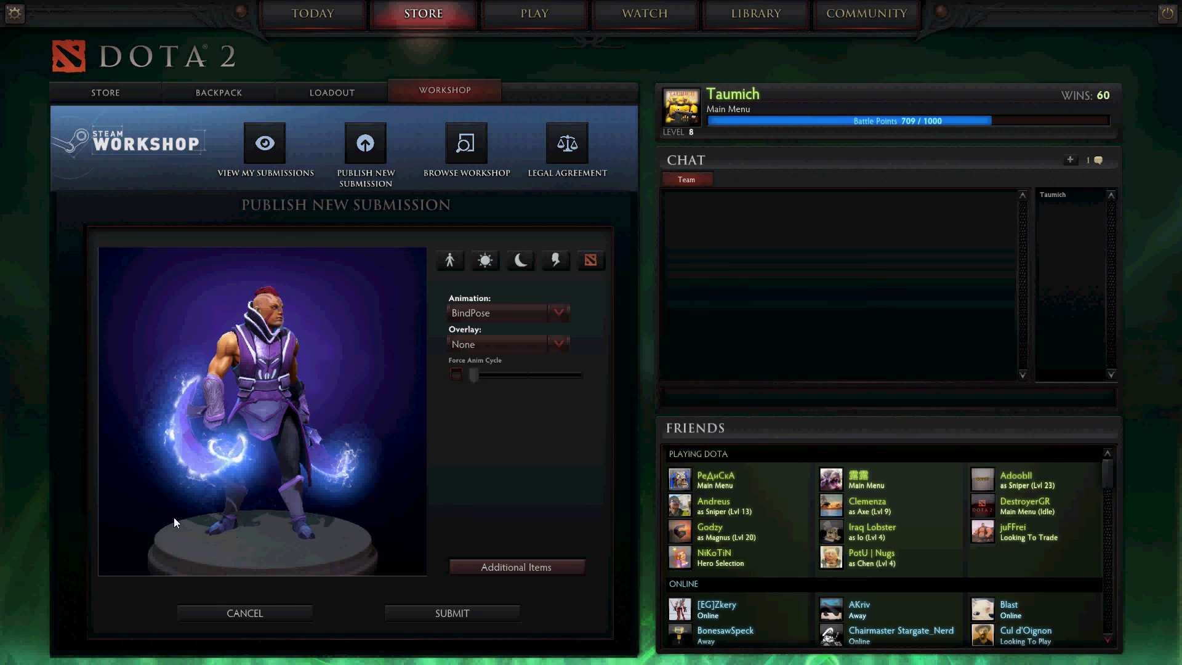
drag(173, 517, 162, 520)
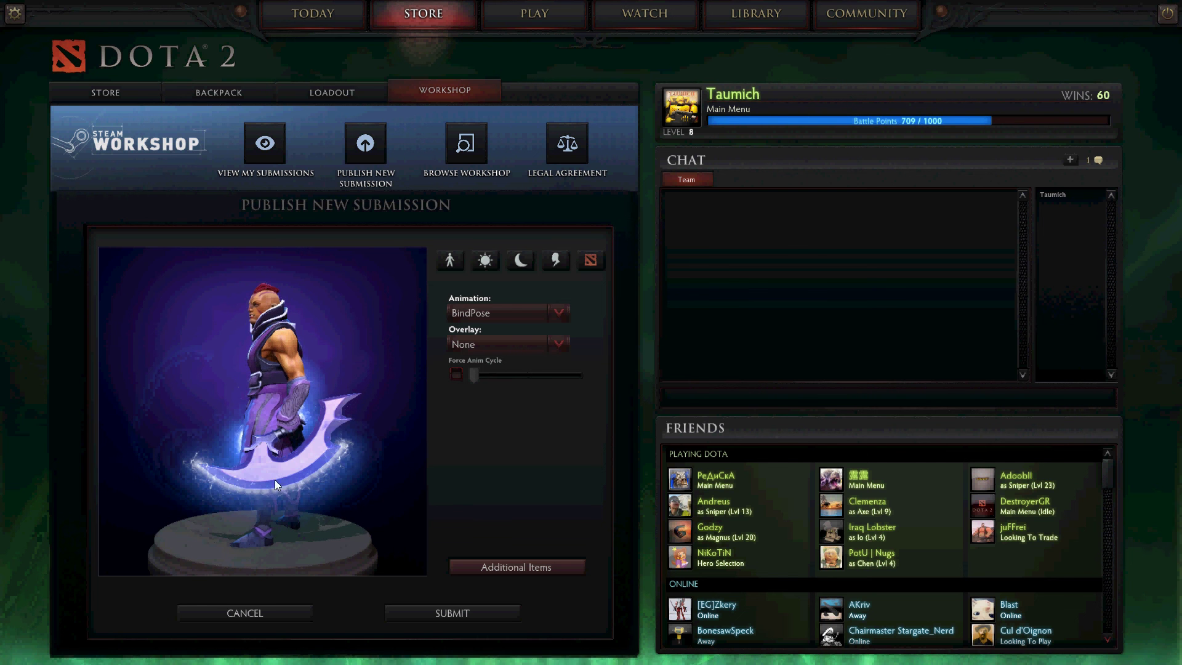
mouse_move(205, 470)
mouse_down()
mouse_move(433, 520)
mouse_move(219, 516)
mouse_up()
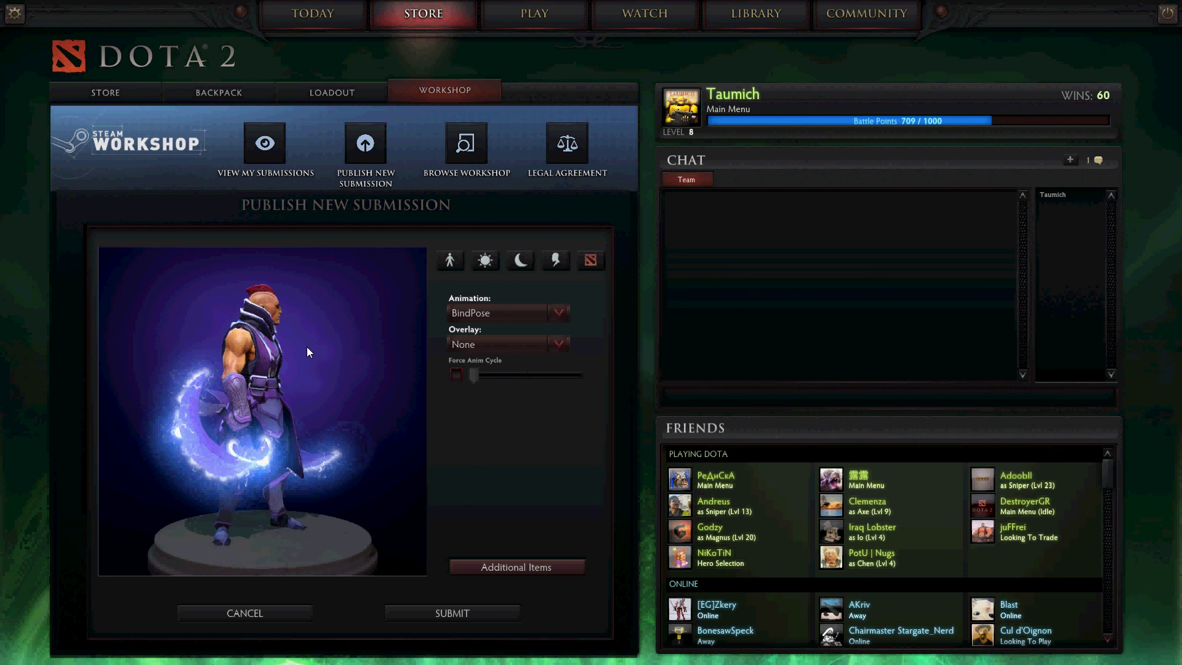
mouse_move(260, 522)
mouse_down()
mouse_move(295, 521)
mouse_move(324, 465)
mouse_move(186, 490)
mouse_up()
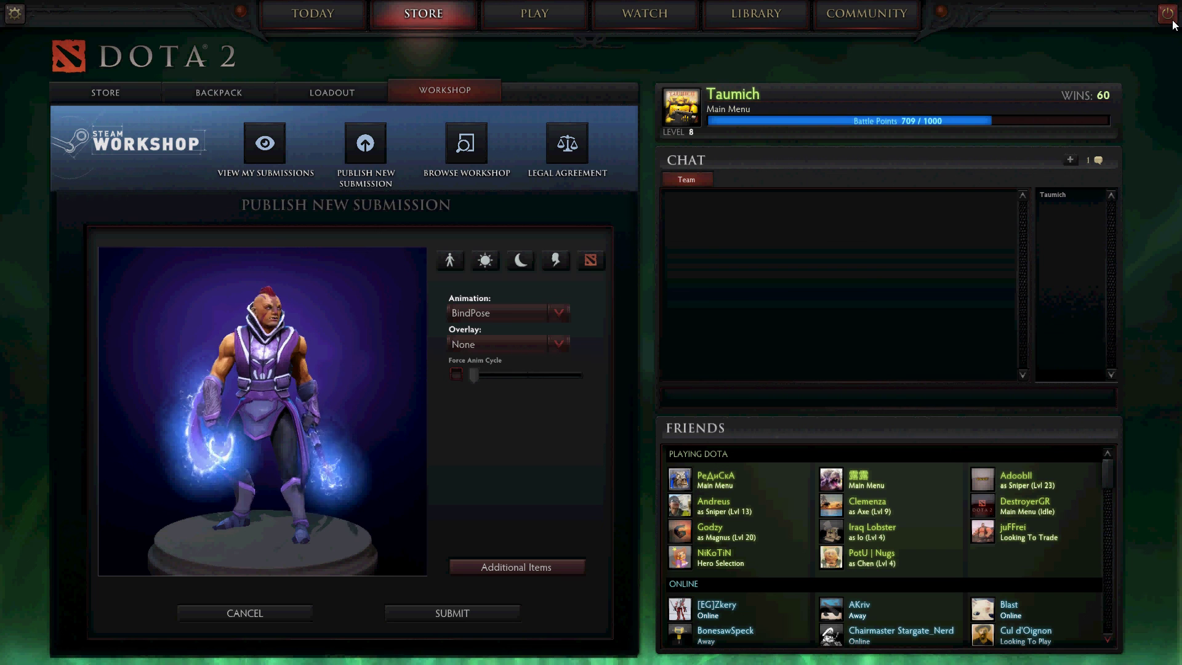